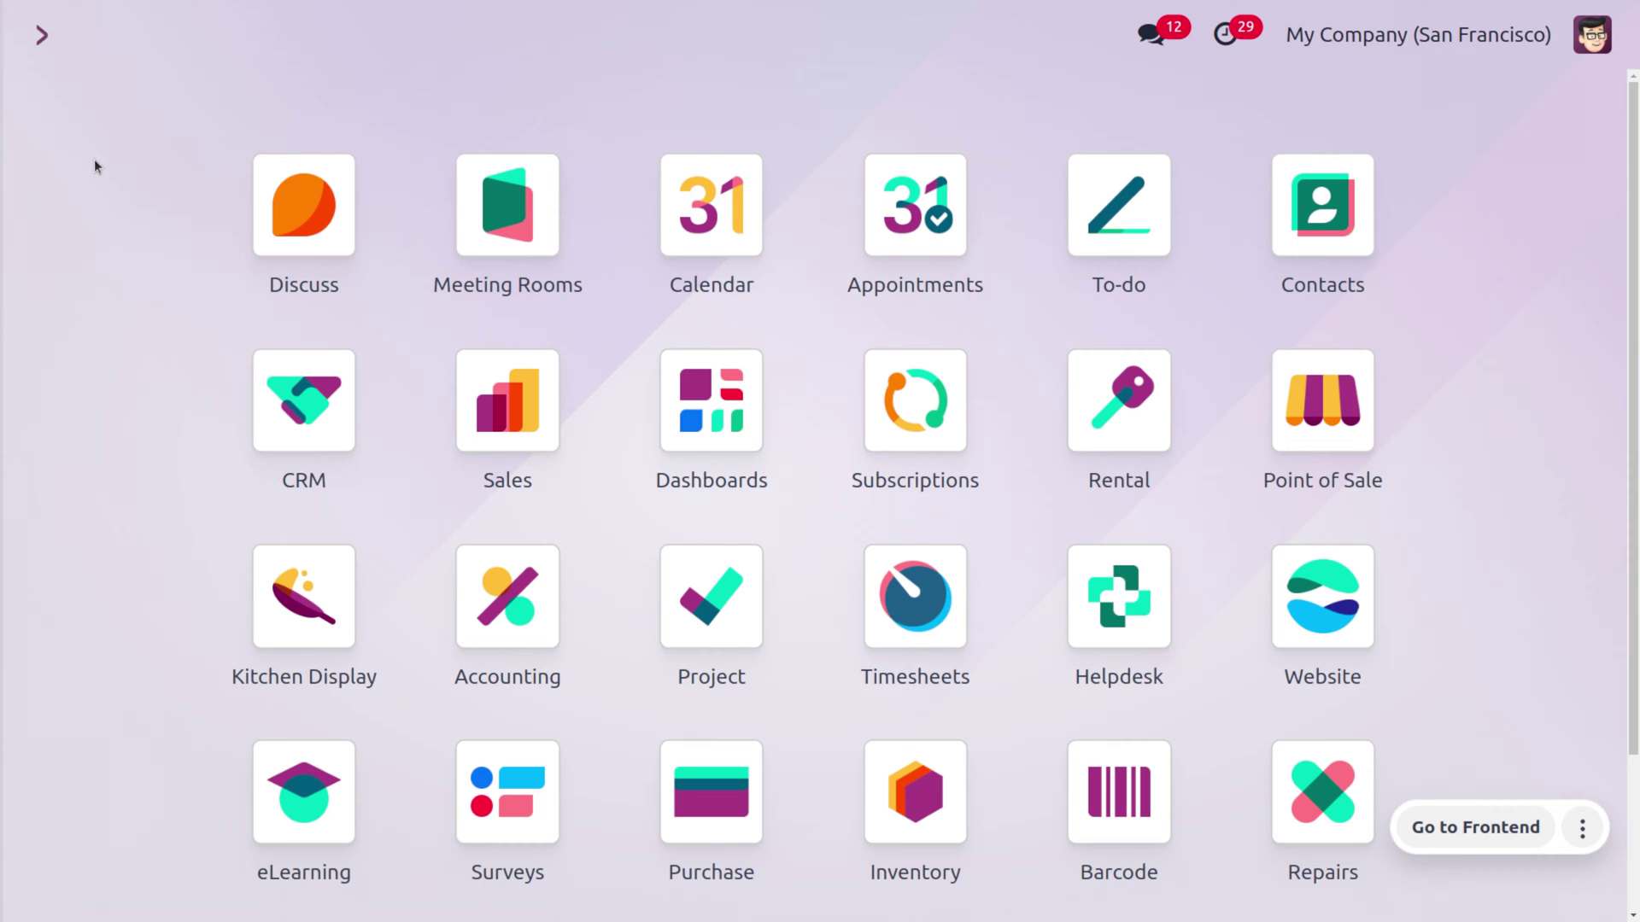
Open Point of Sale Configuration > Settings and scroll to the PoS Interface section
{"action": "type", "text": "poi"}
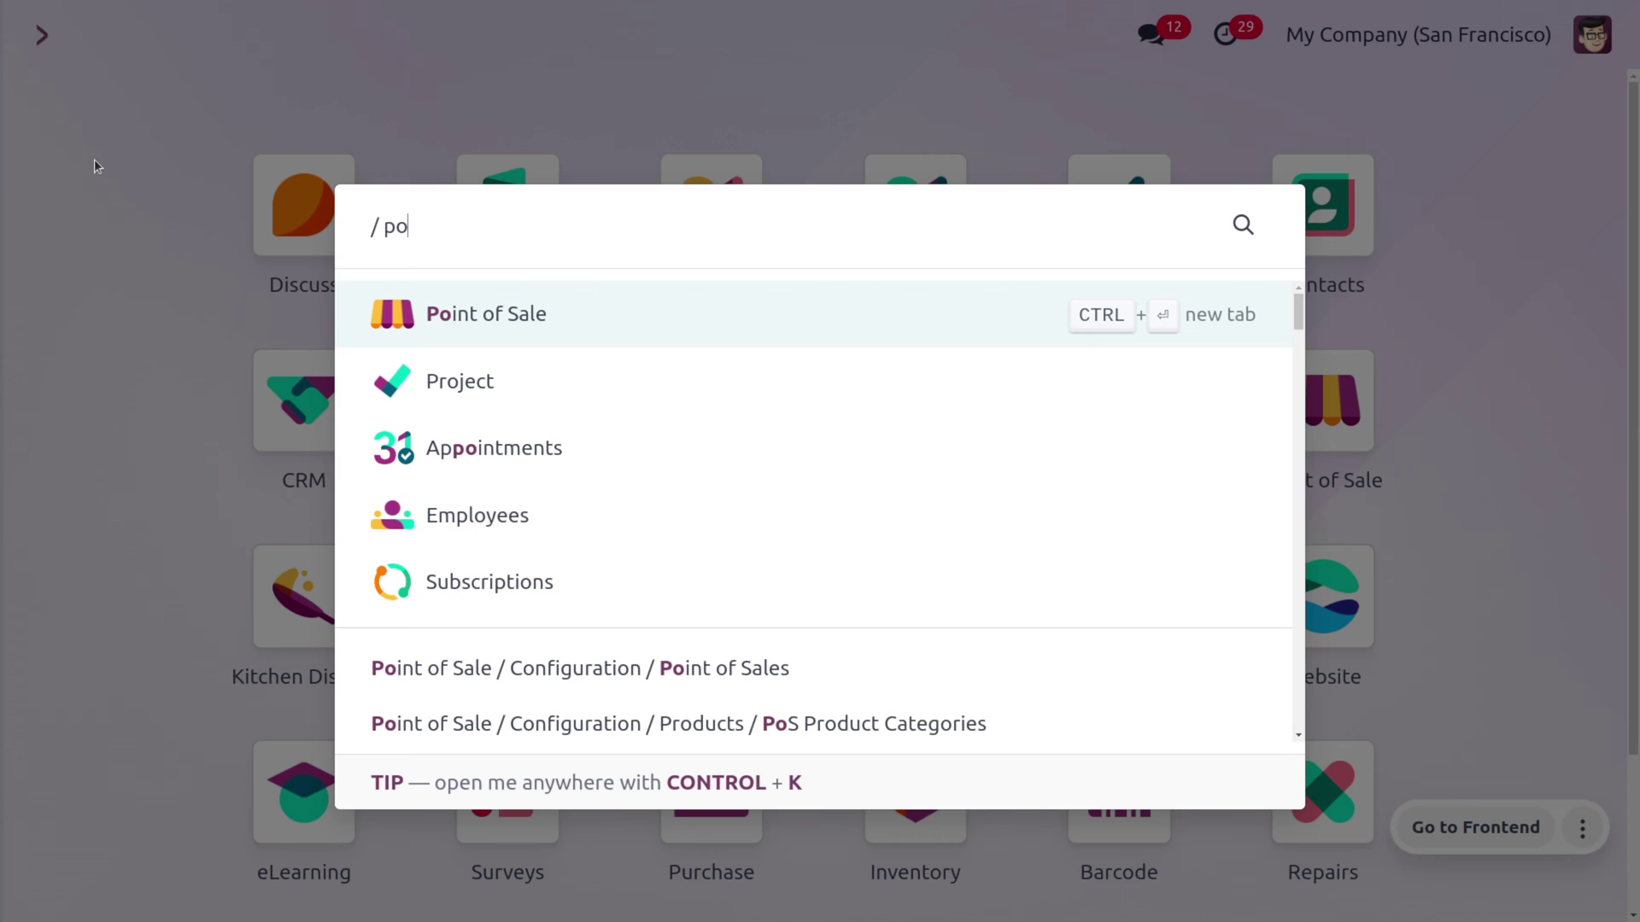
{"action": "key", "text": "Return"}
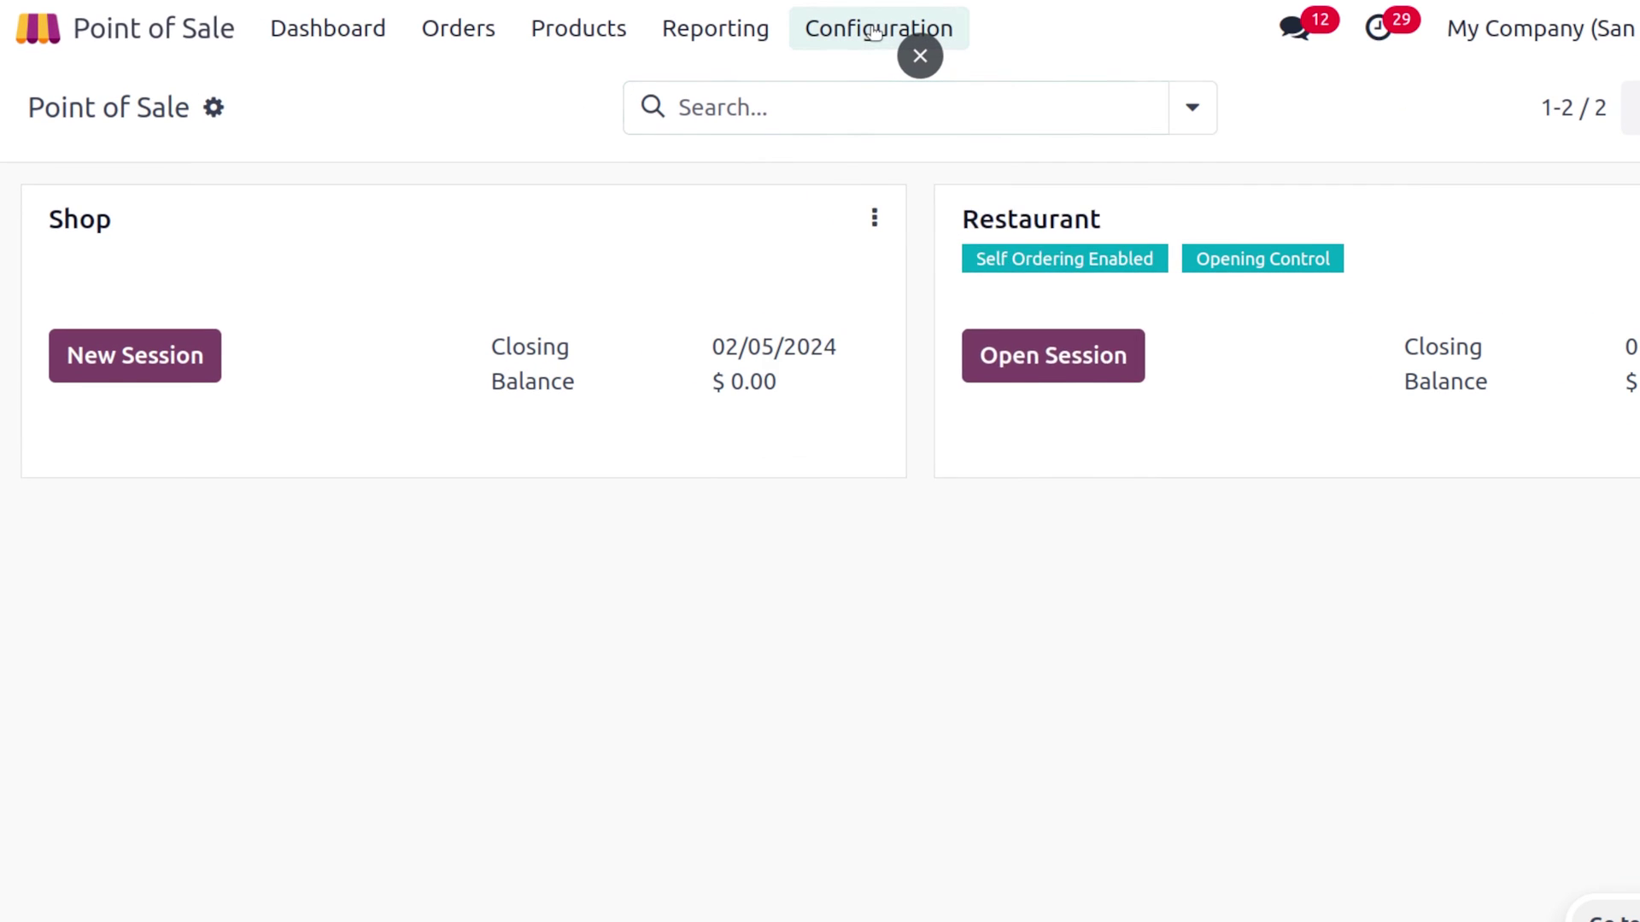
{"action": "left_click", "coordinate": [873, 31]}
{"action": "left_click", "coordinate": [871, 96]}
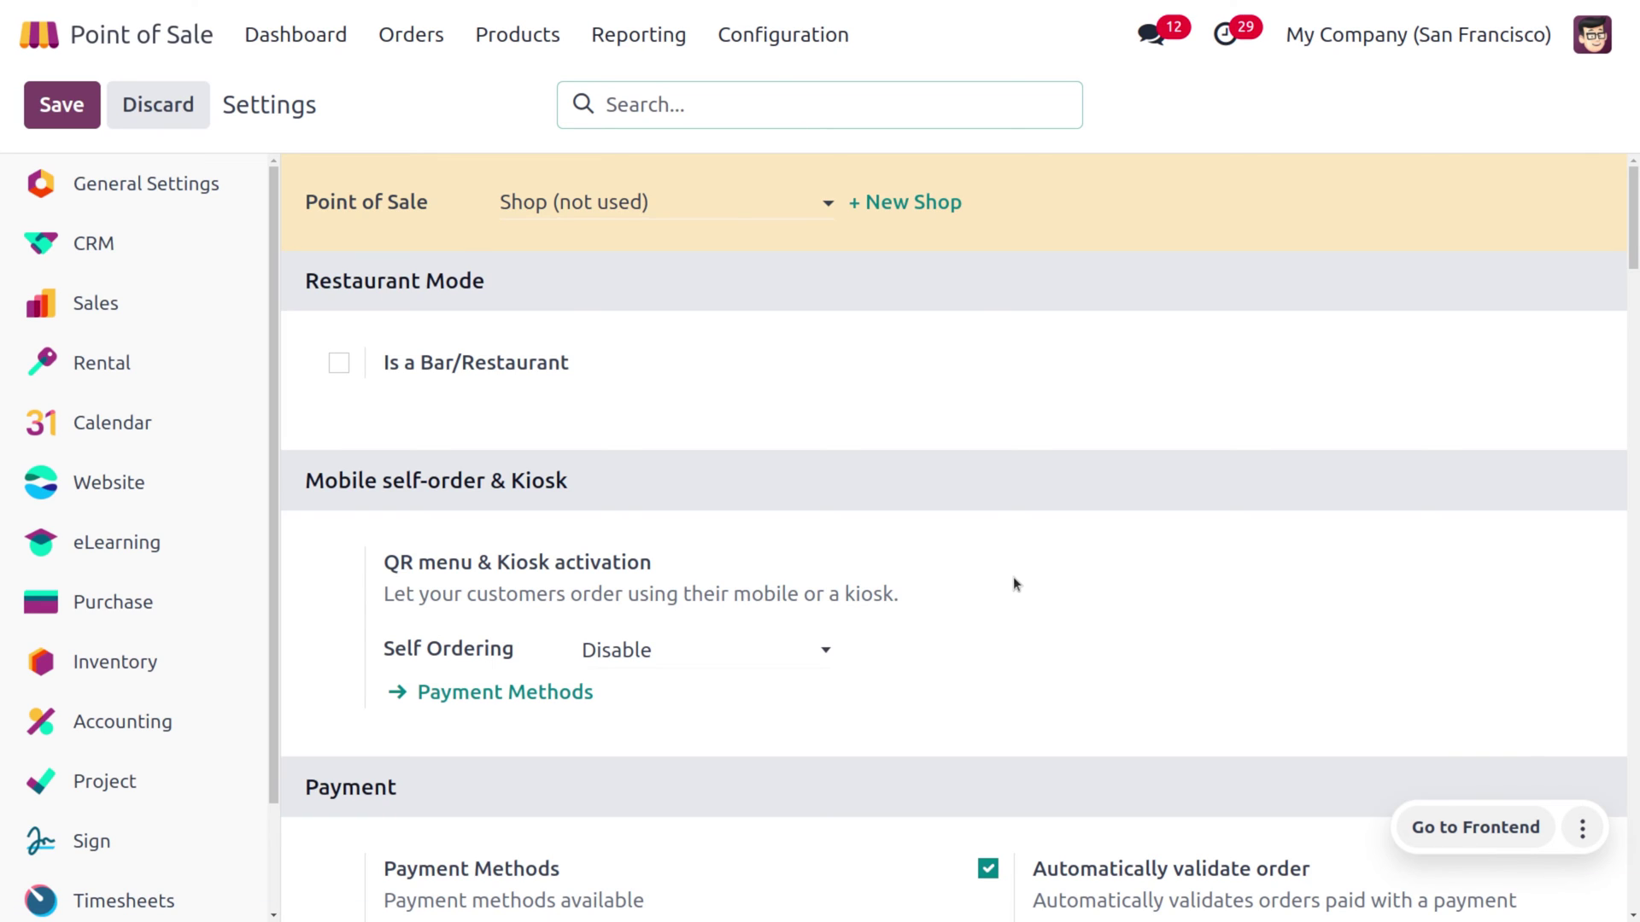
{"action": "scroll", "coordinate": [1013, 576], "scroll_direction": "down", "scroll_amount": 10}
{"action": "scroll", "coordinate": [1013, 577], "scroll_direction": "down", "scroll_amount": 2}
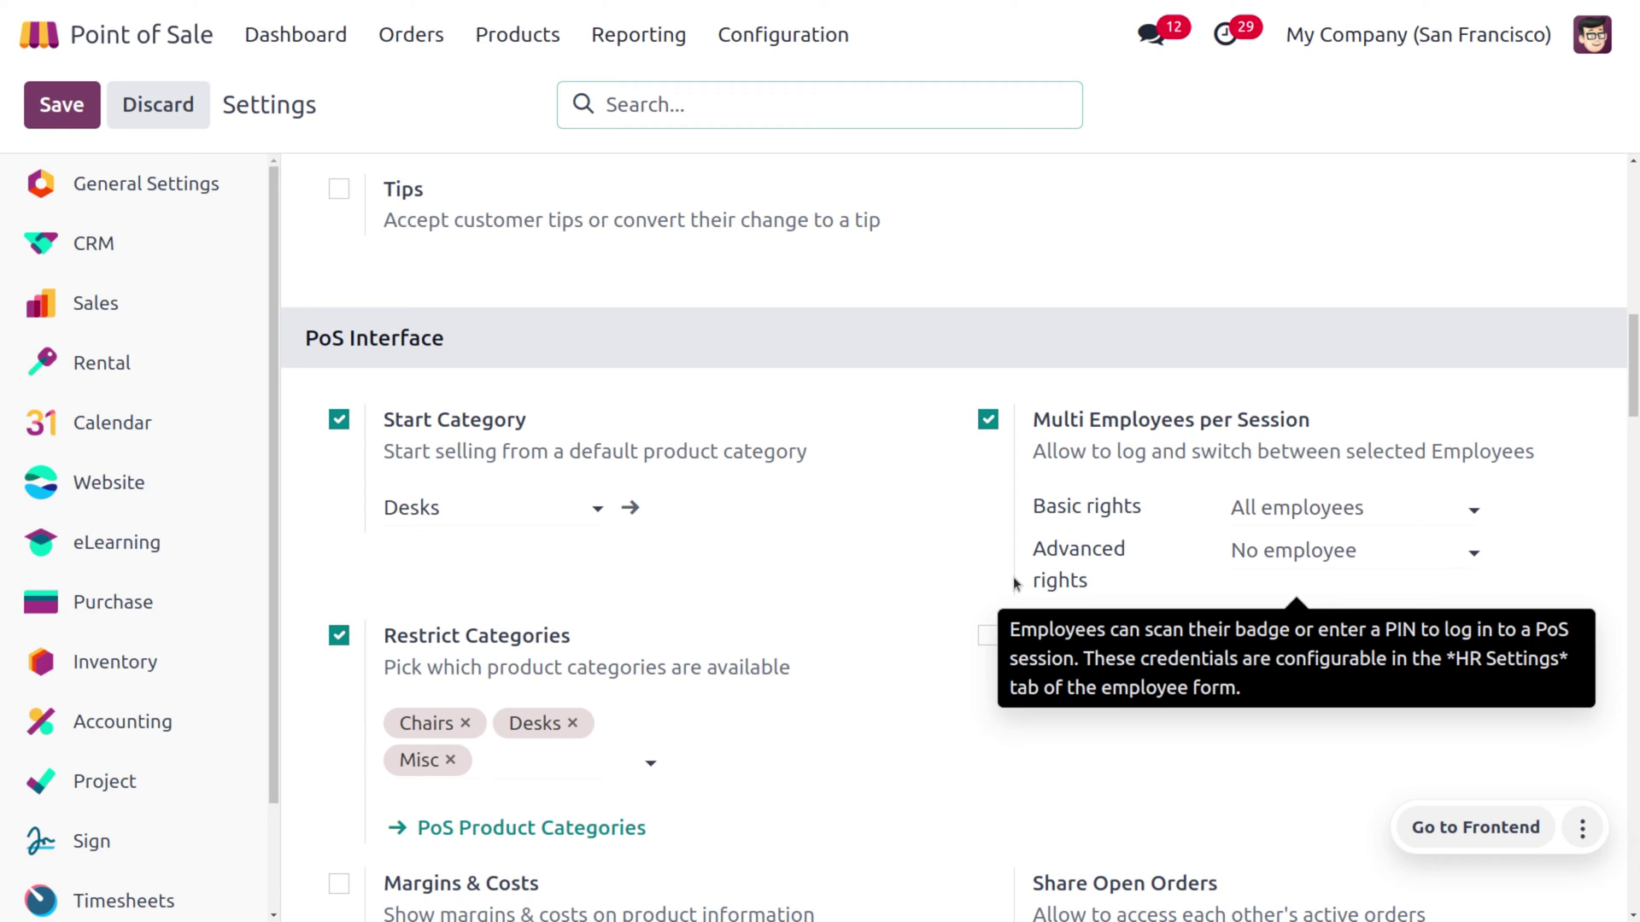
Add the first listed employee and a second employee, found by name search, to Basic rights
{"action": "left_click", "coordinate": [1316, 511]}
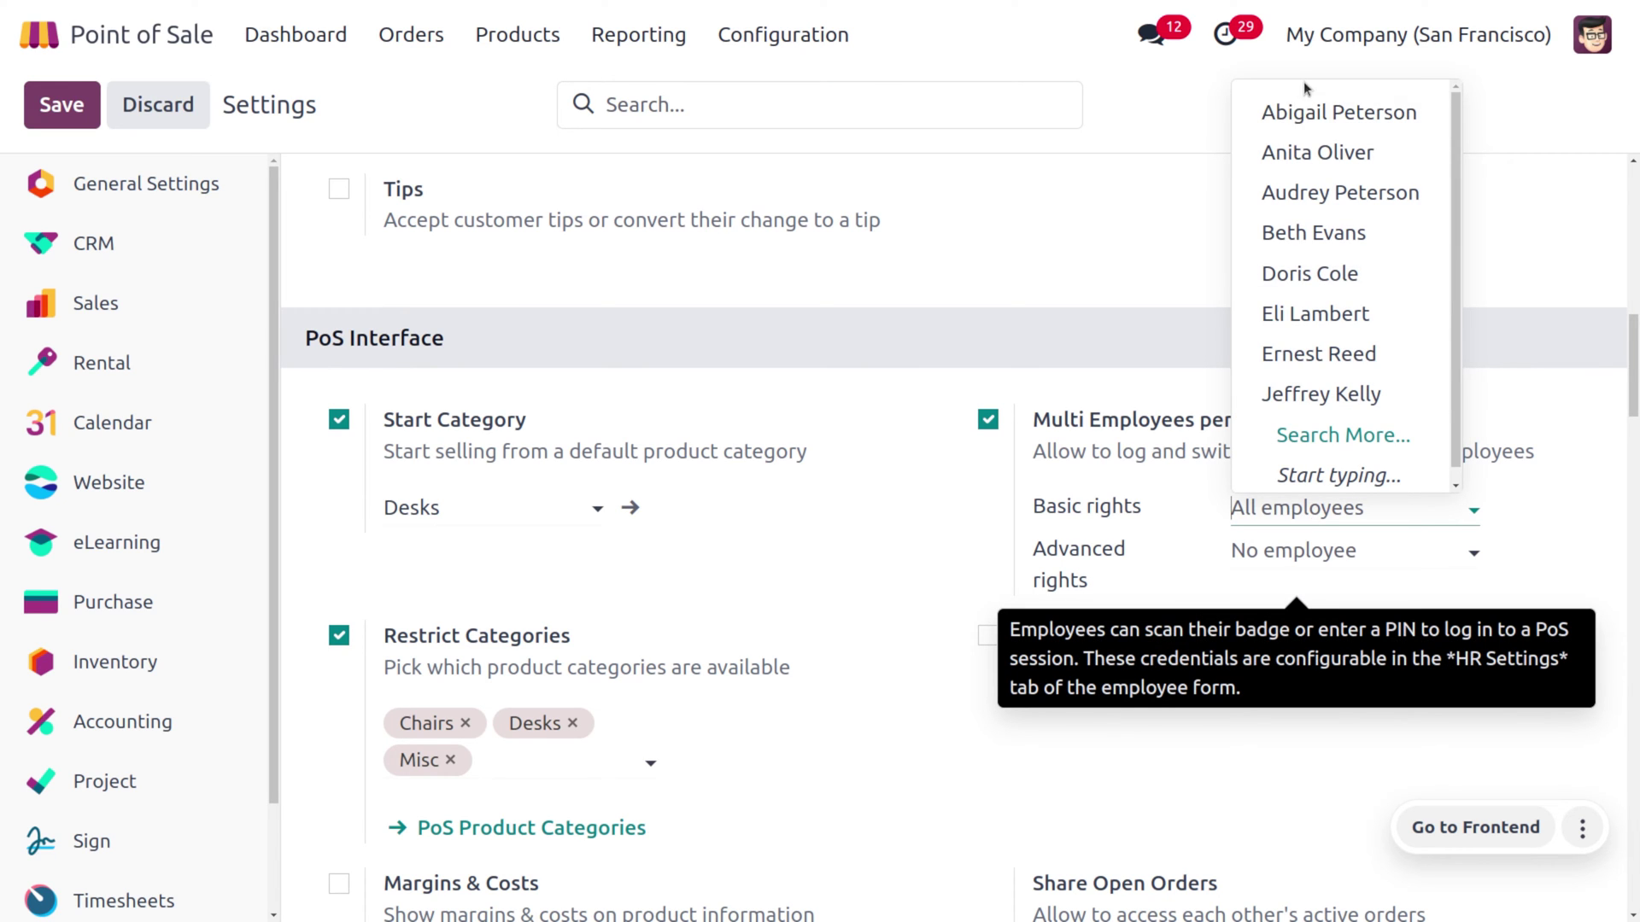
{"action": "left_click", "coordinate": [1325, 114]}
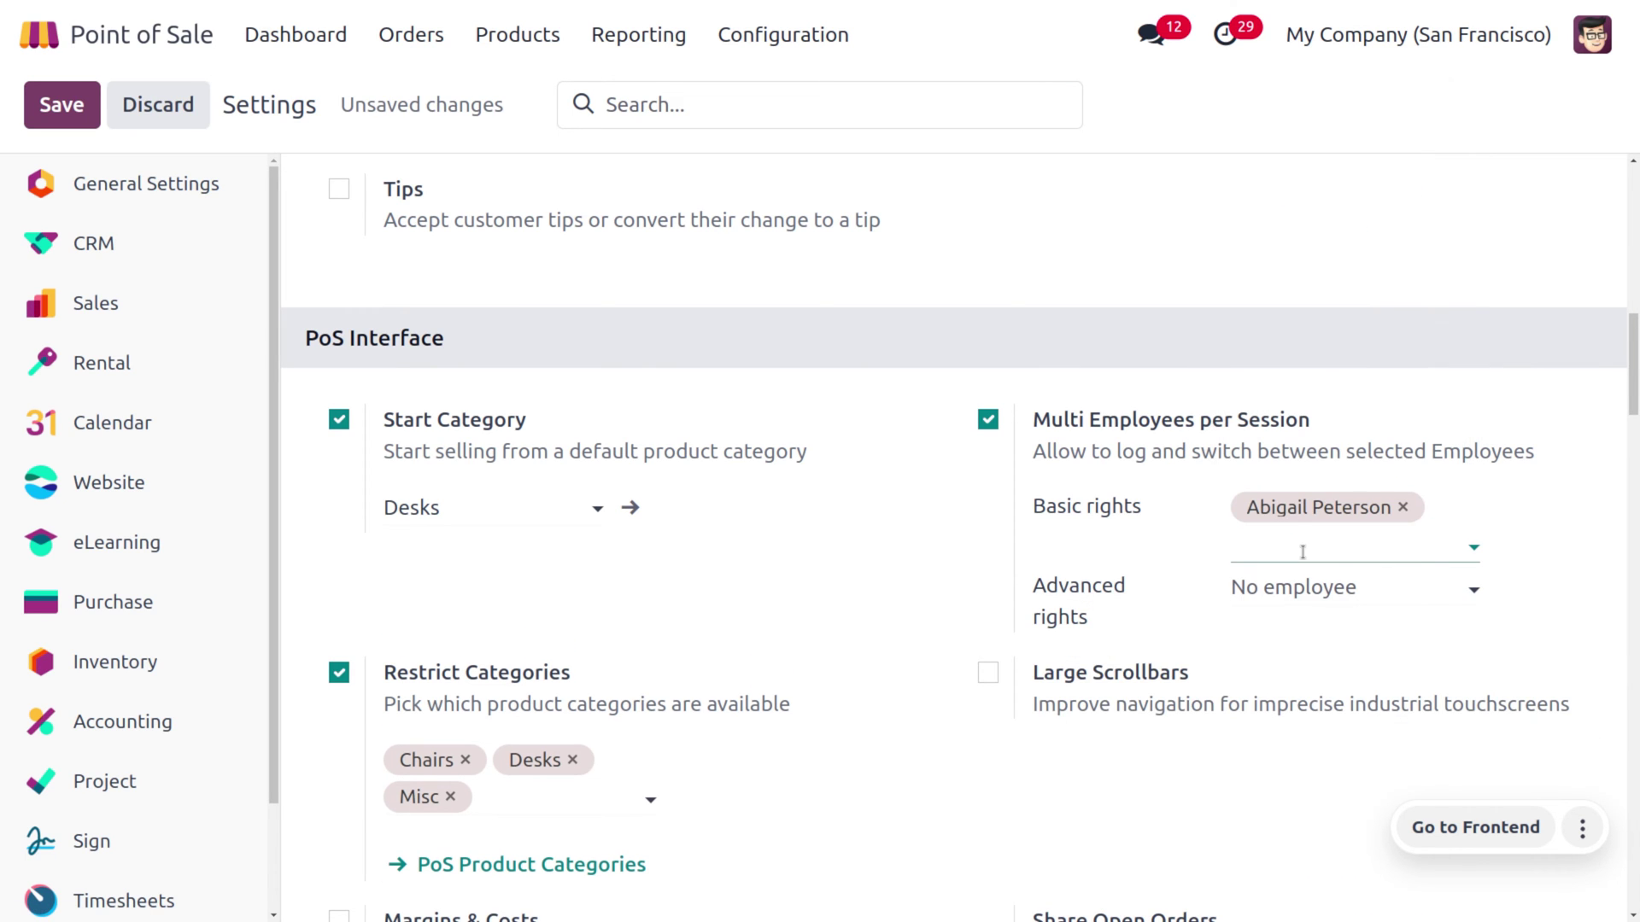
{"action": "left_click", "coordinate": [1341, 546]}
{"action": "type", "text": "marc"}
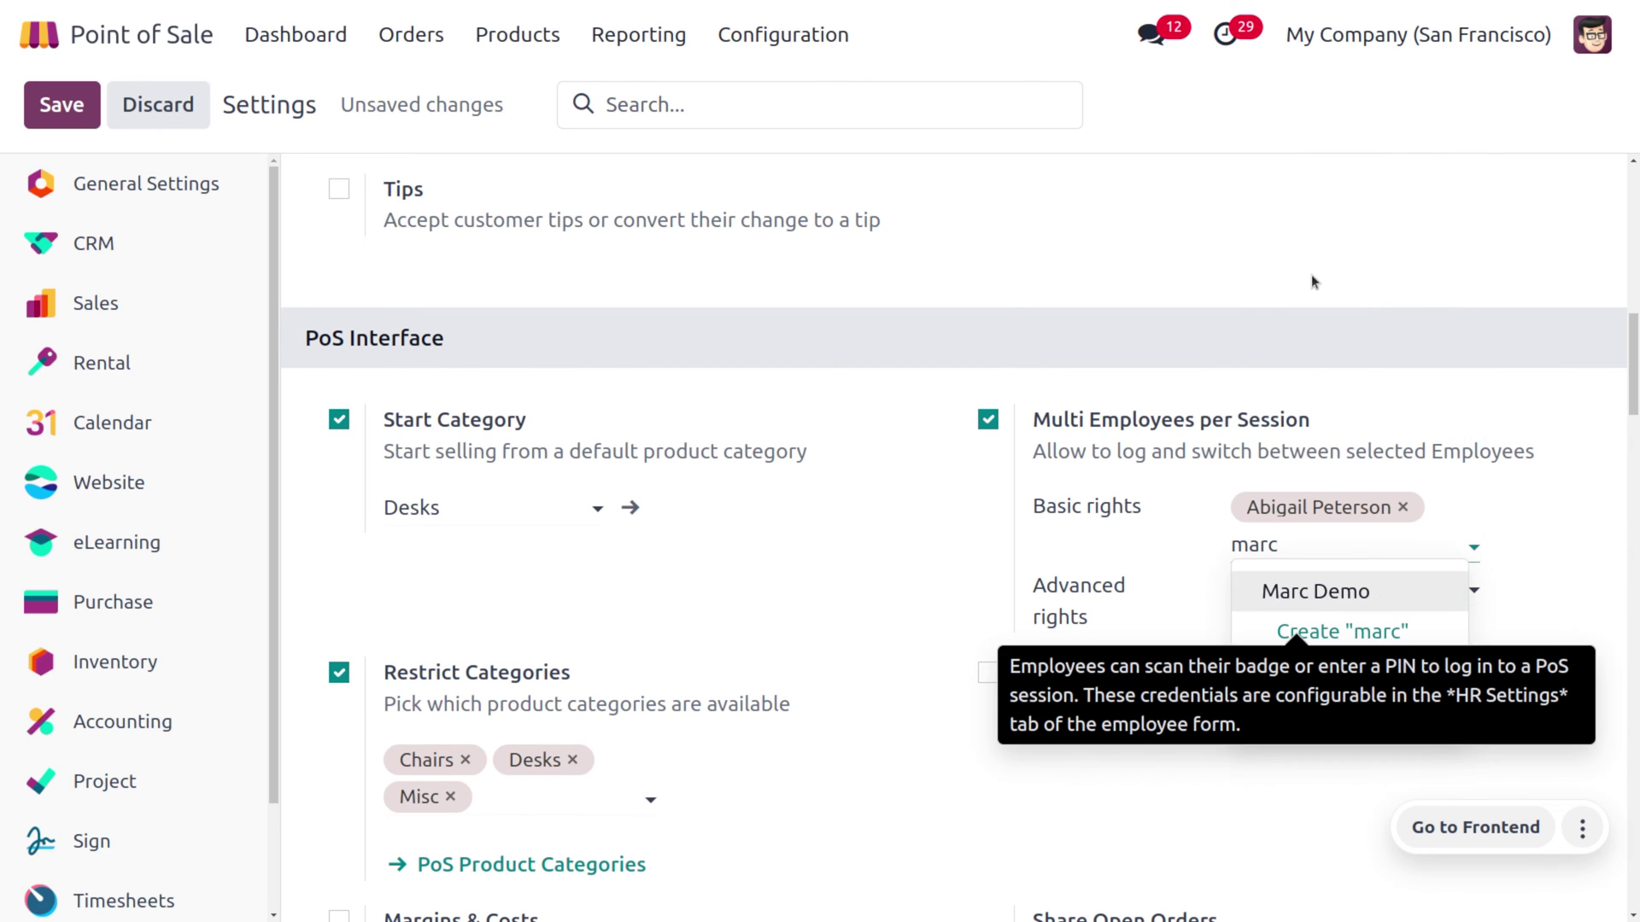
{"action": "key", "text": "Return"}
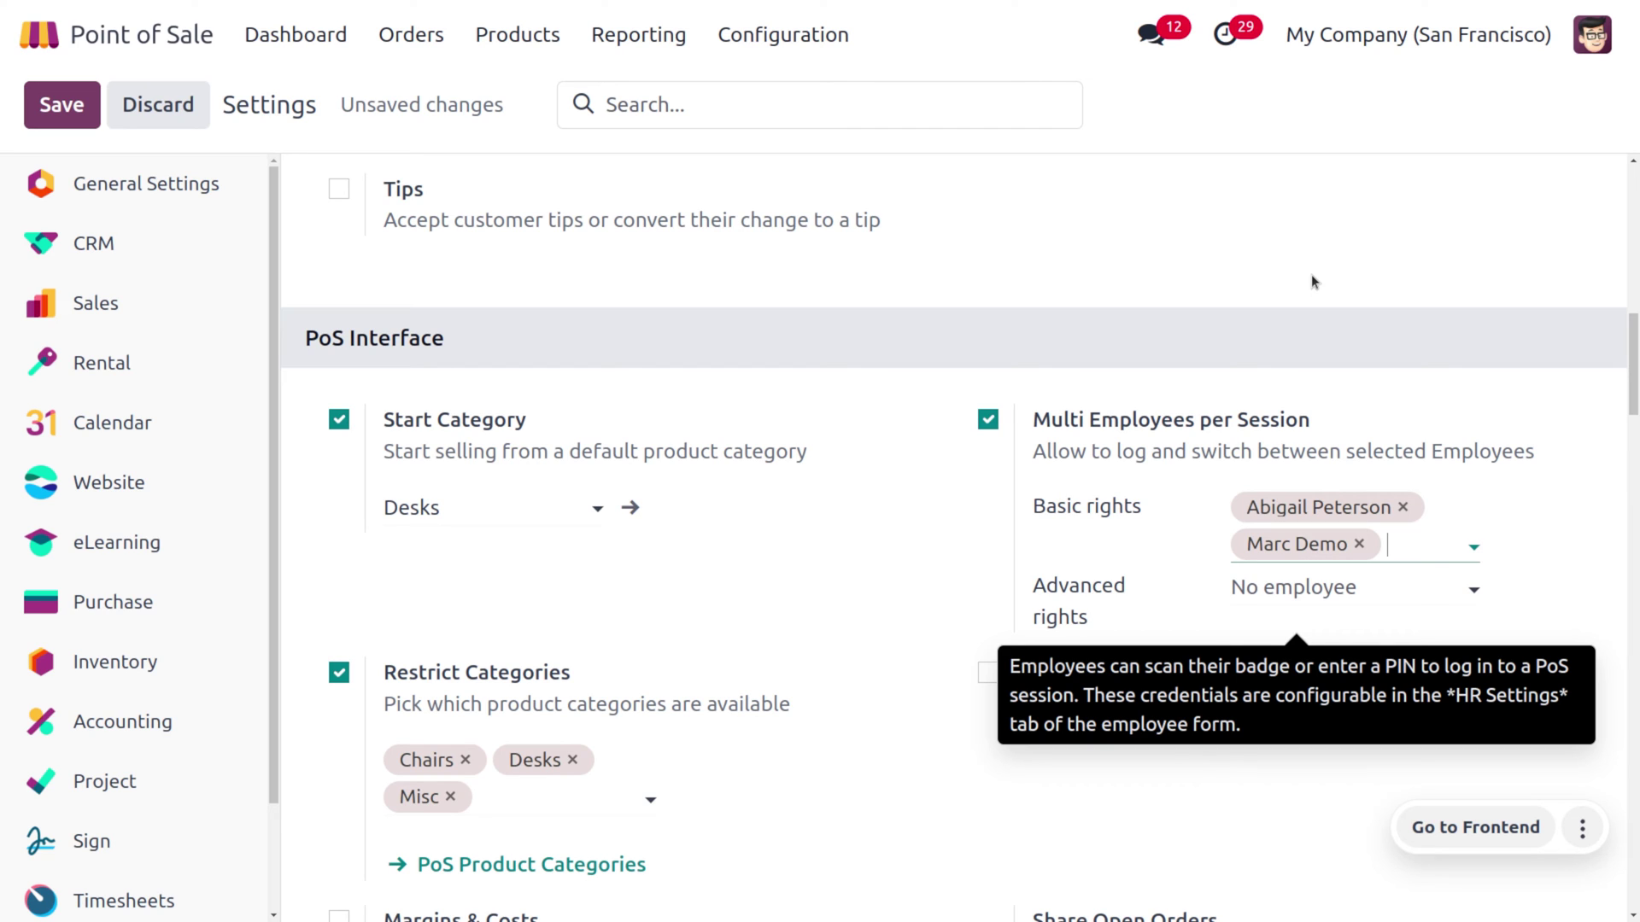
Add two employees to Advanced rights and save the Point of Sale settings
{"action": "left_click", "coordinate": [1264, 590]}
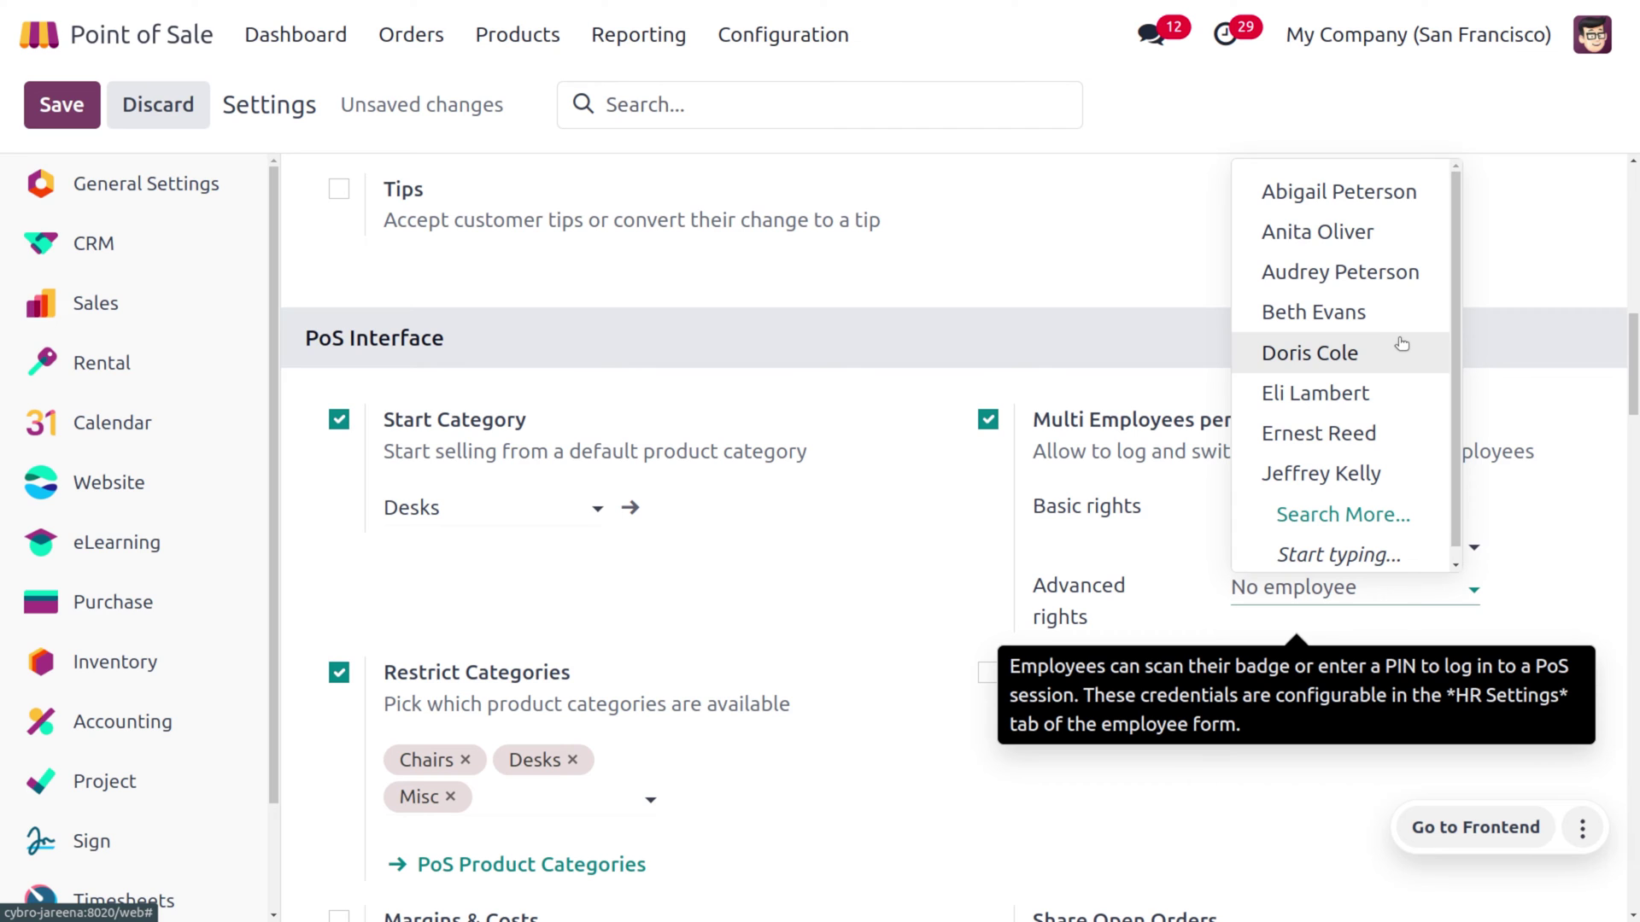
{"action": "left_click", "coordinate": [1401, 344]}
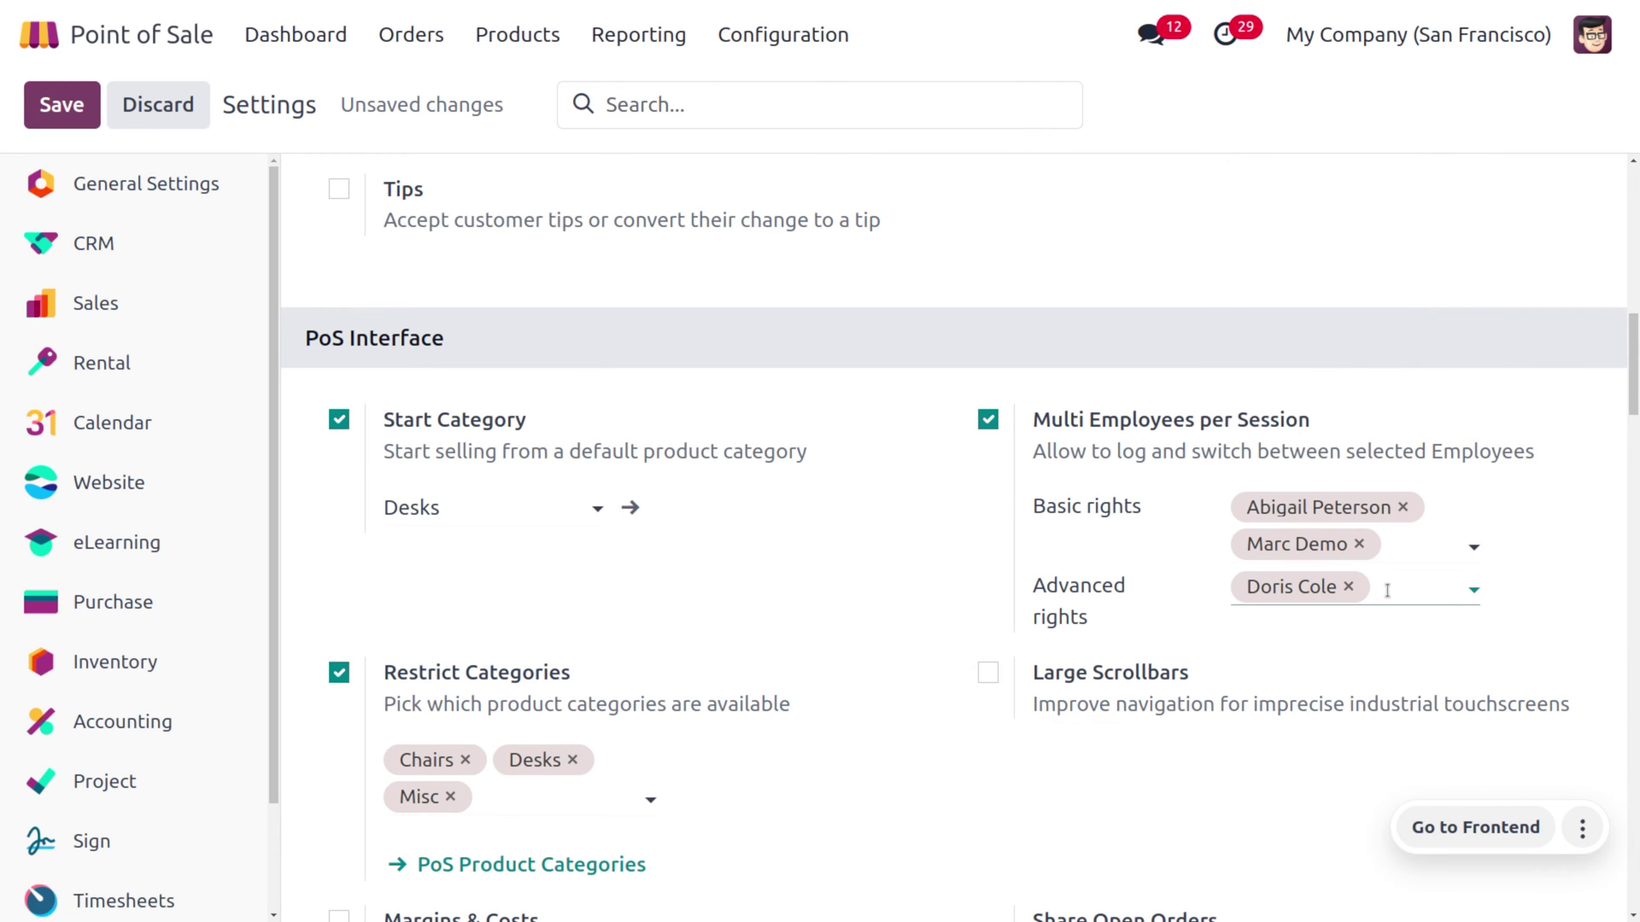
{"action": "left_click", "coordinate": [1386, 591]}
{"action": "left_click", "coordinate": [1410, 362]}
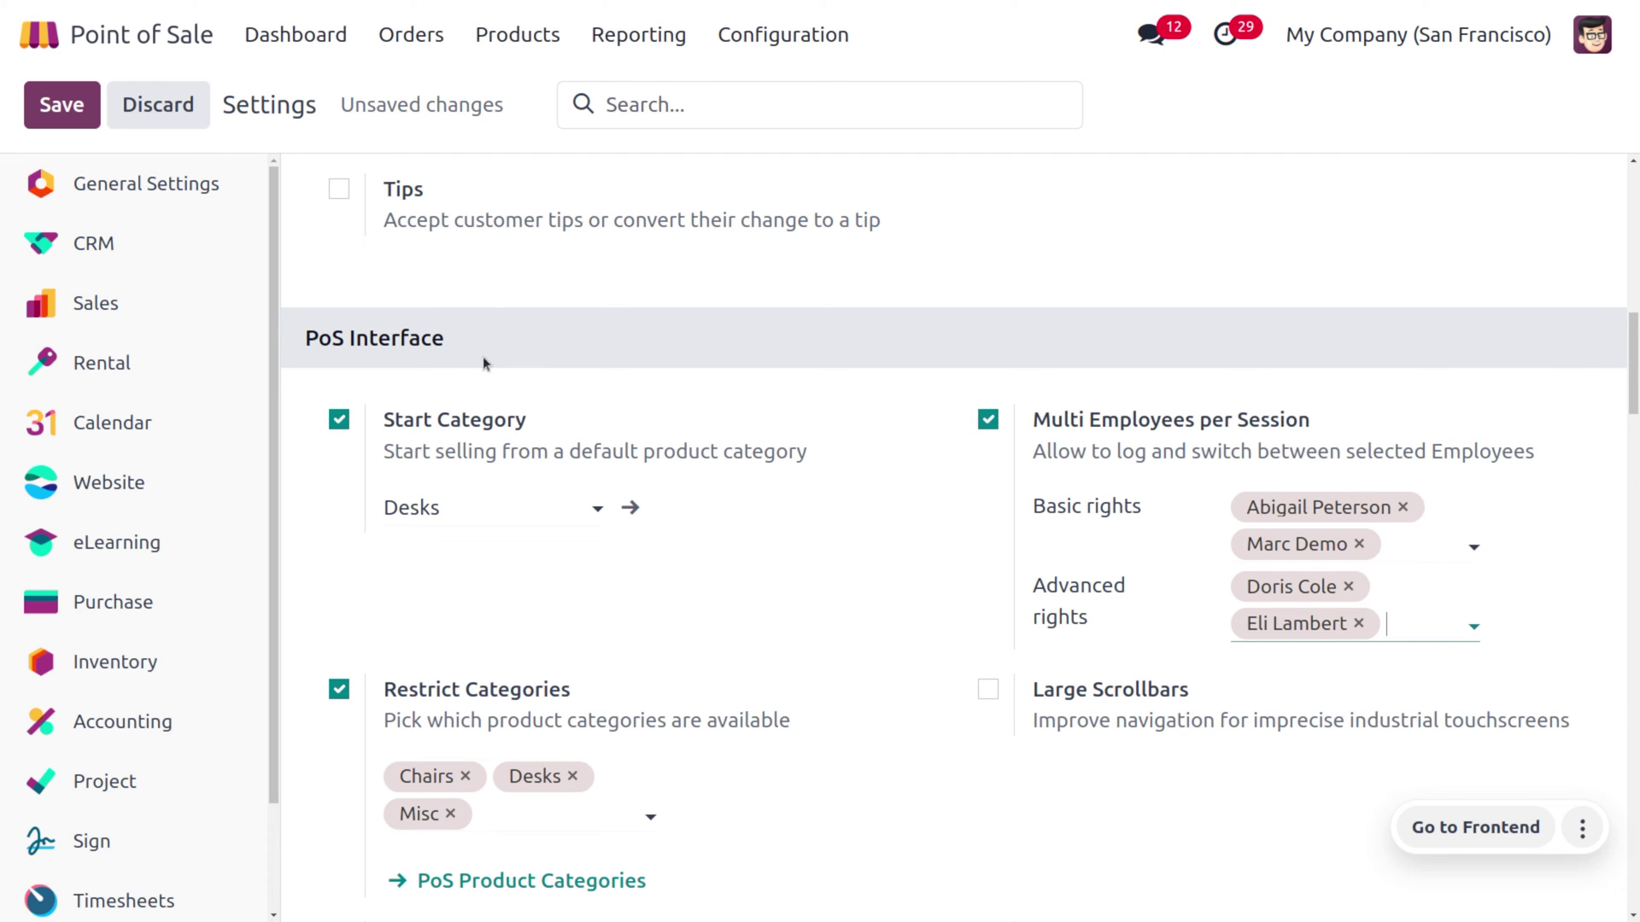
{"action": "left_click", "coordinate": [82, 104]}
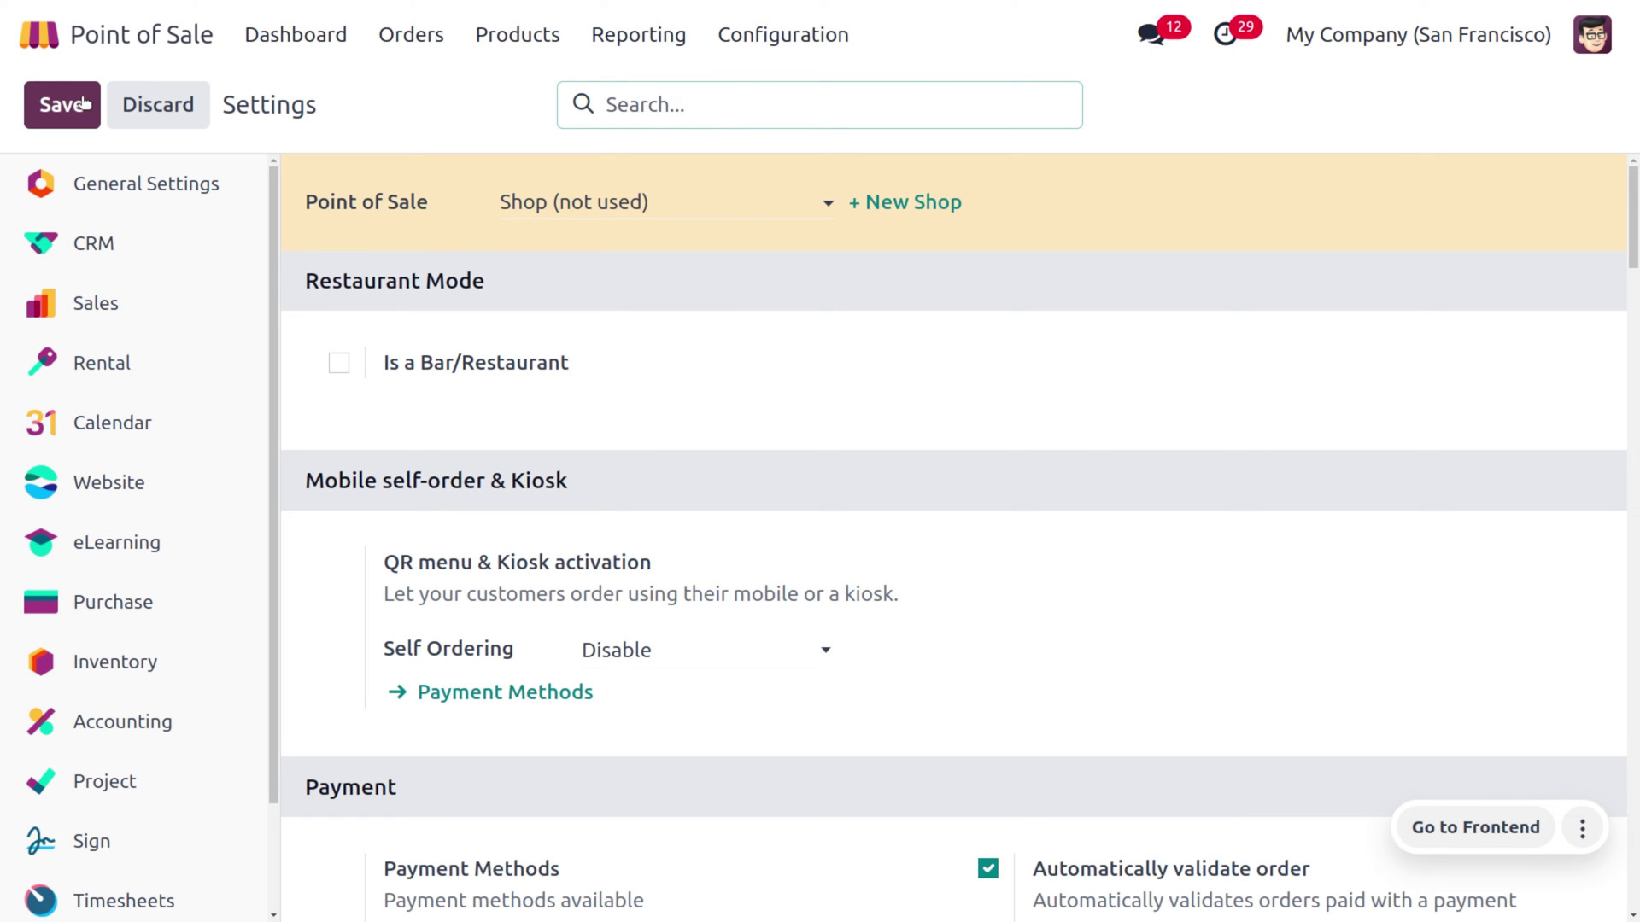
{"action": "left_click", "coordinate": [41, 34]}
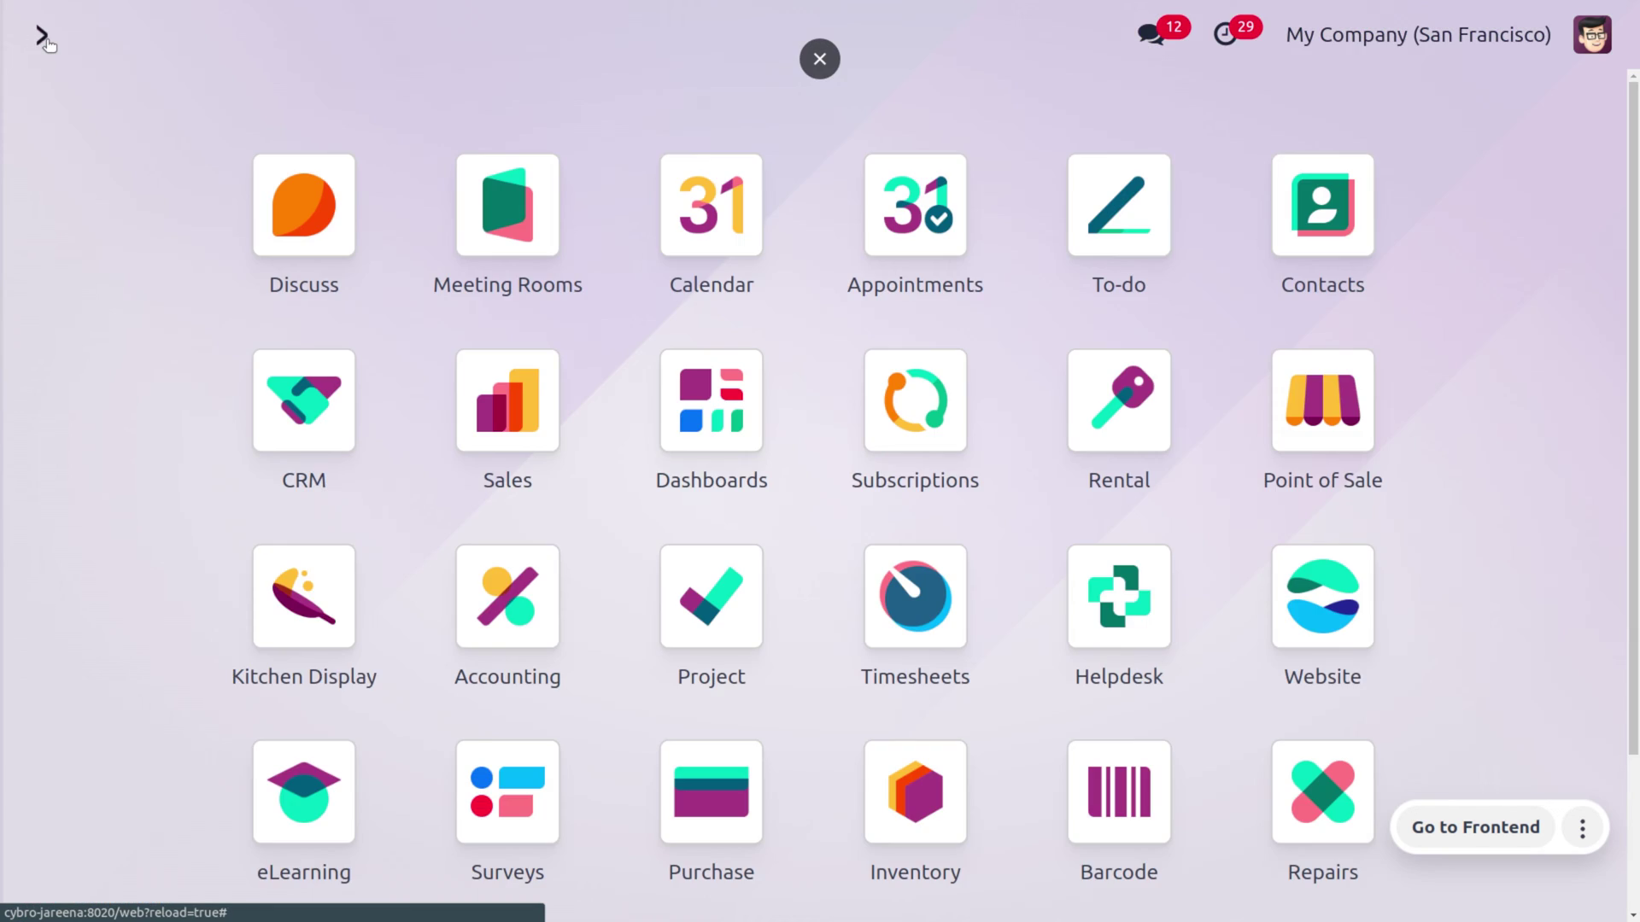
Open the Employees app, search by the employee's name, and open their record
{"action": "type", "text": "empl"}
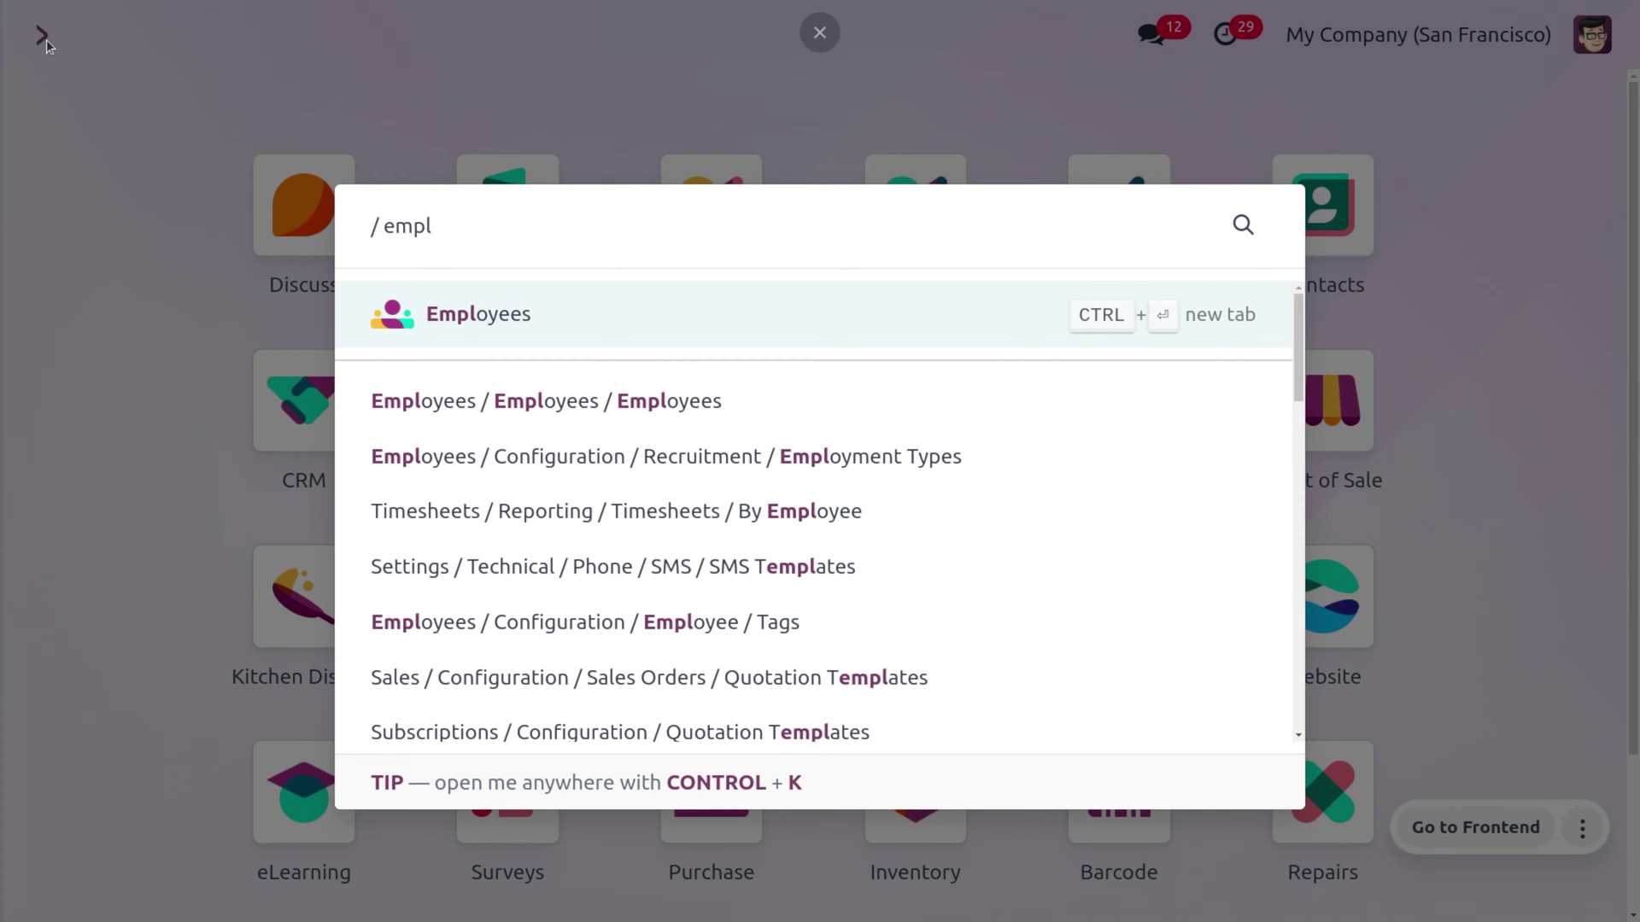
{"action": "key", "text": "Return"}
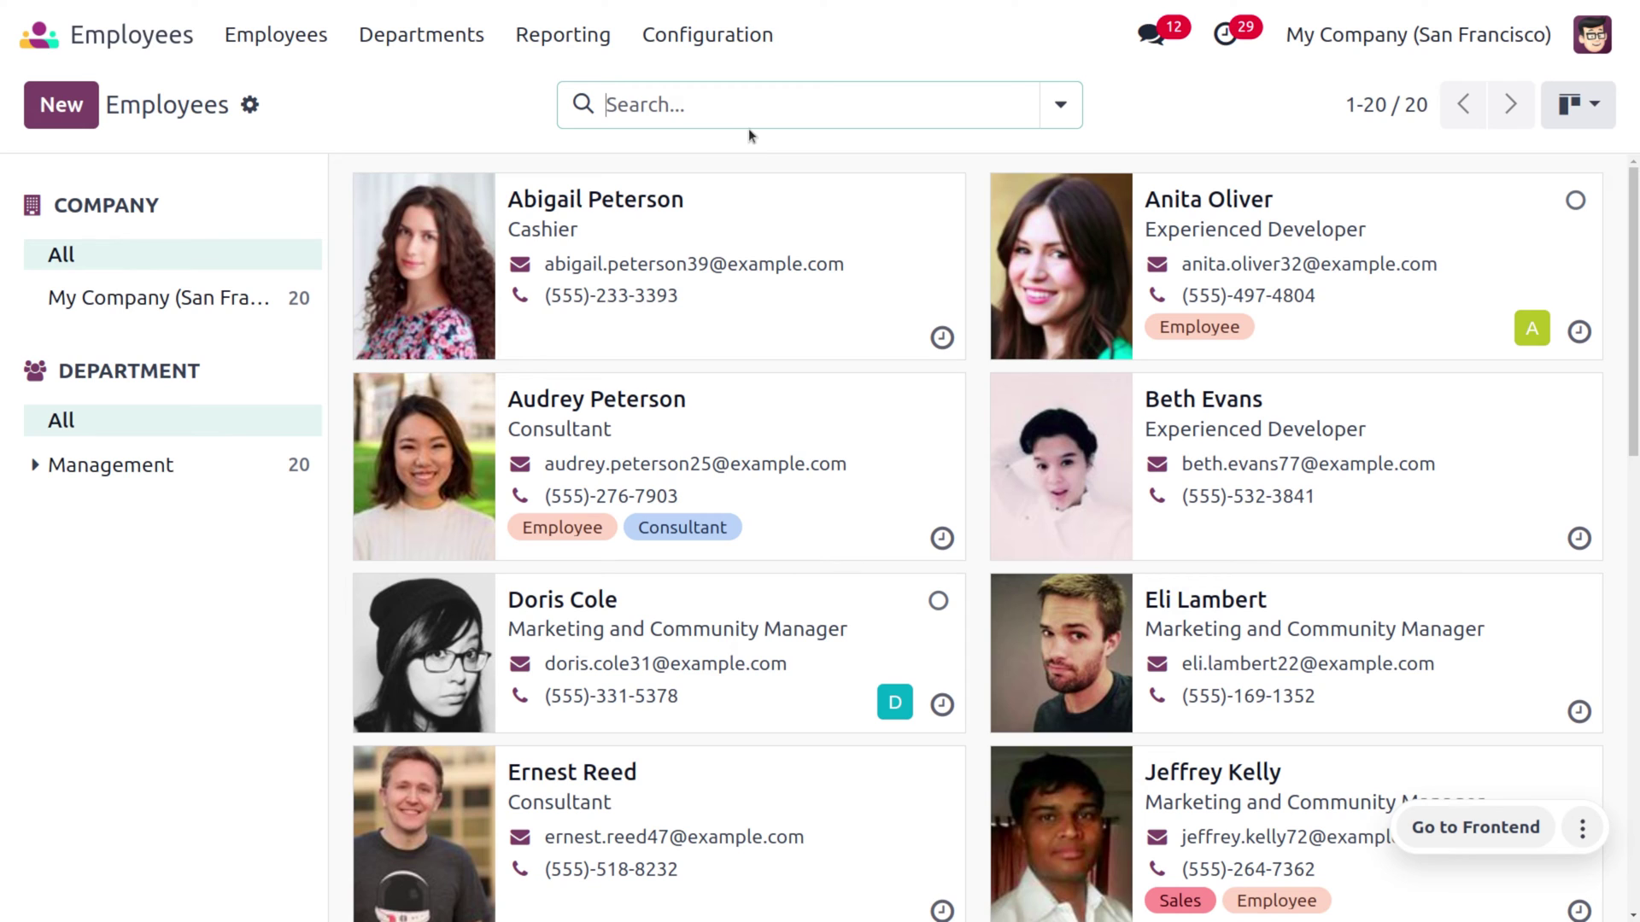
{"action": "type", "text": "eli"}
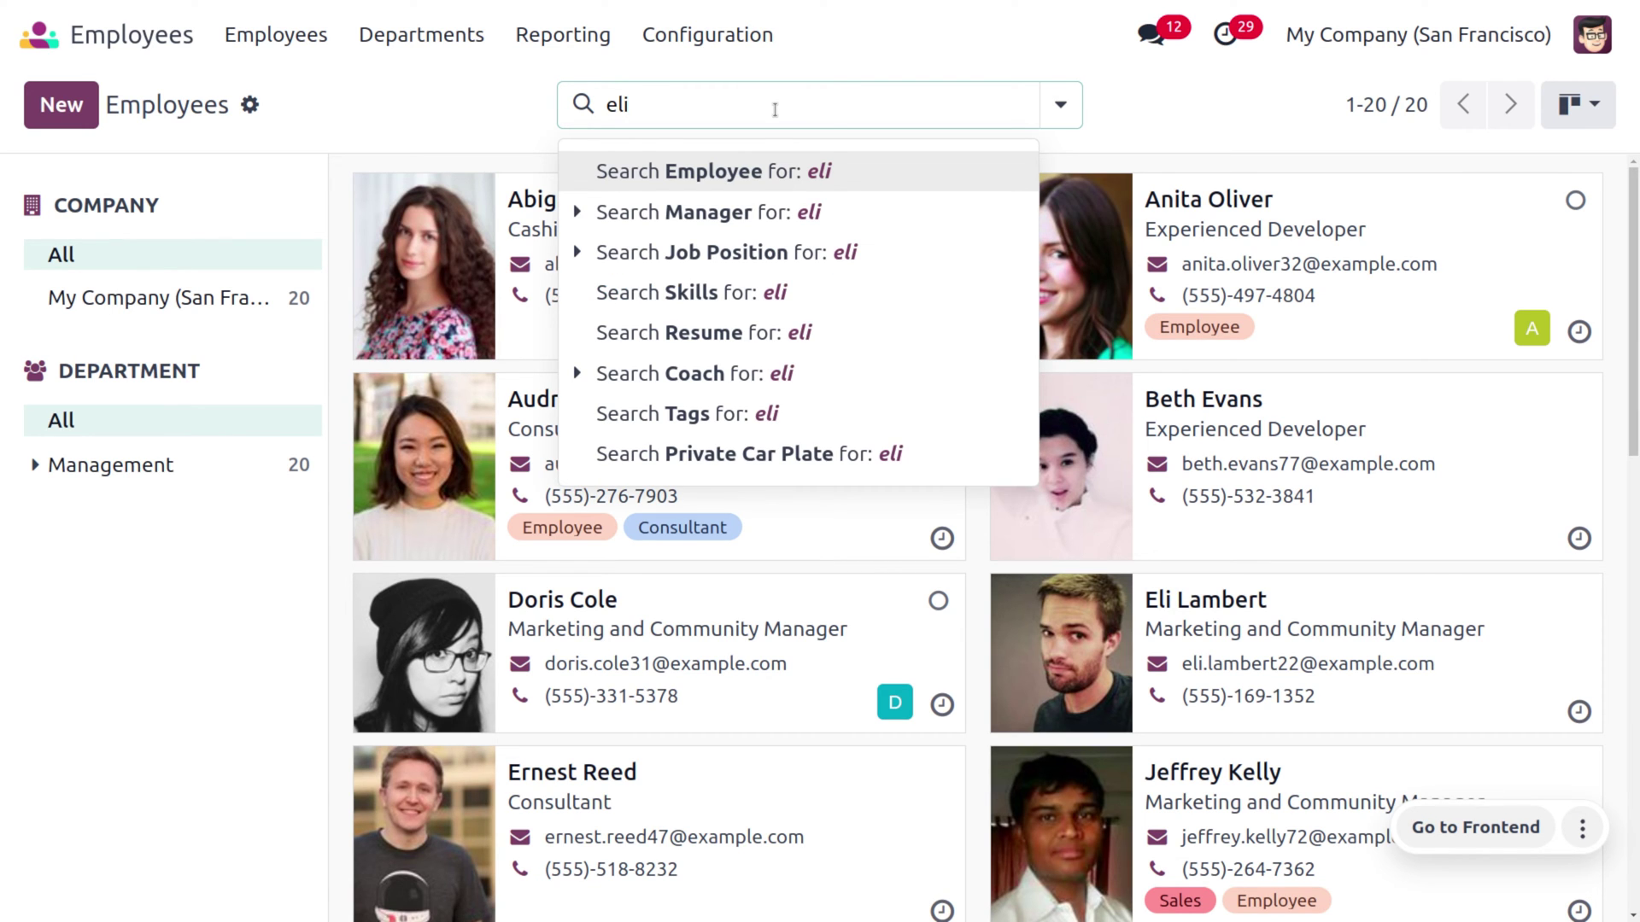
{"action": "key", "text": "Return"}
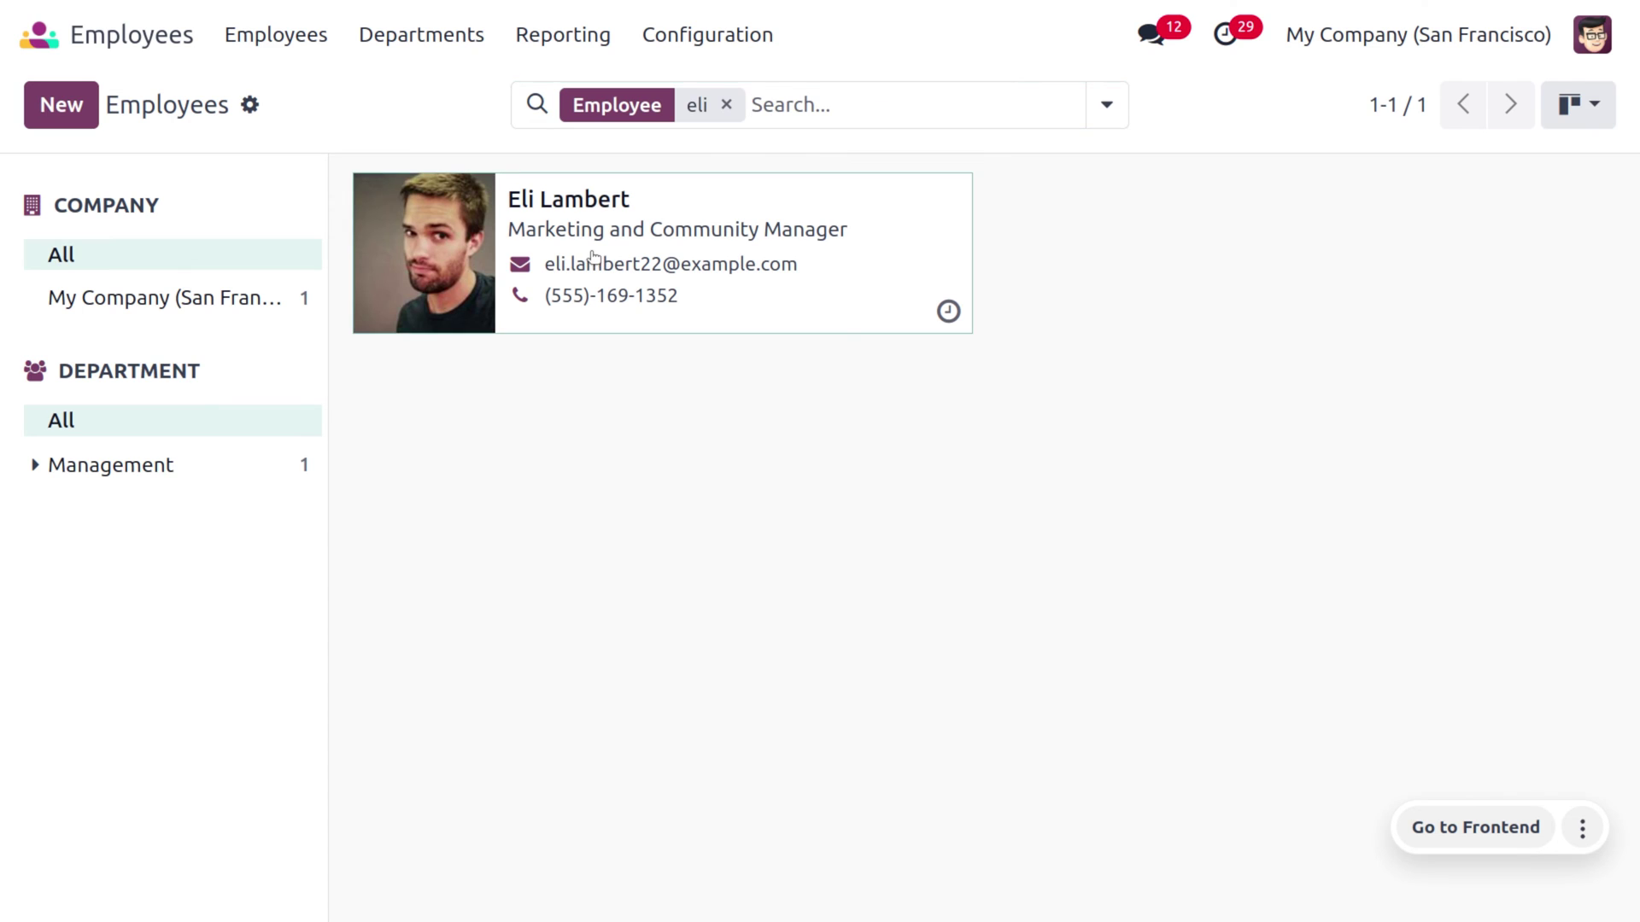
{"action": "left_click", "coordinate": [593, 256]}
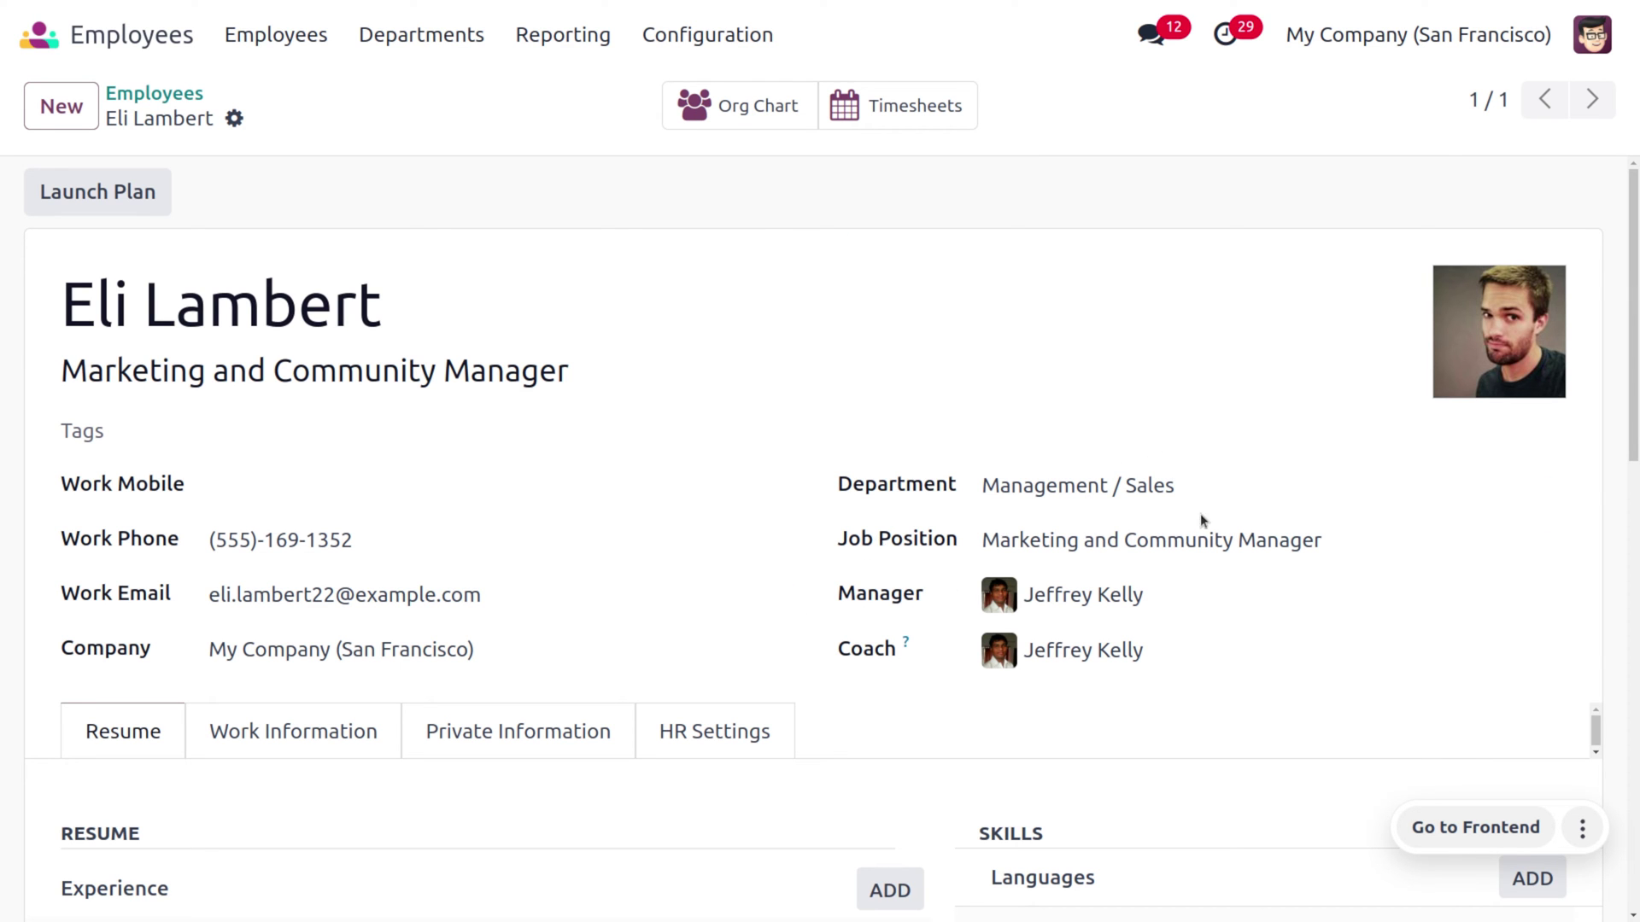
{"action": "scroll", "coordinate": [932, 566], "scroll_direction": "down", "scroll_amount": 5}
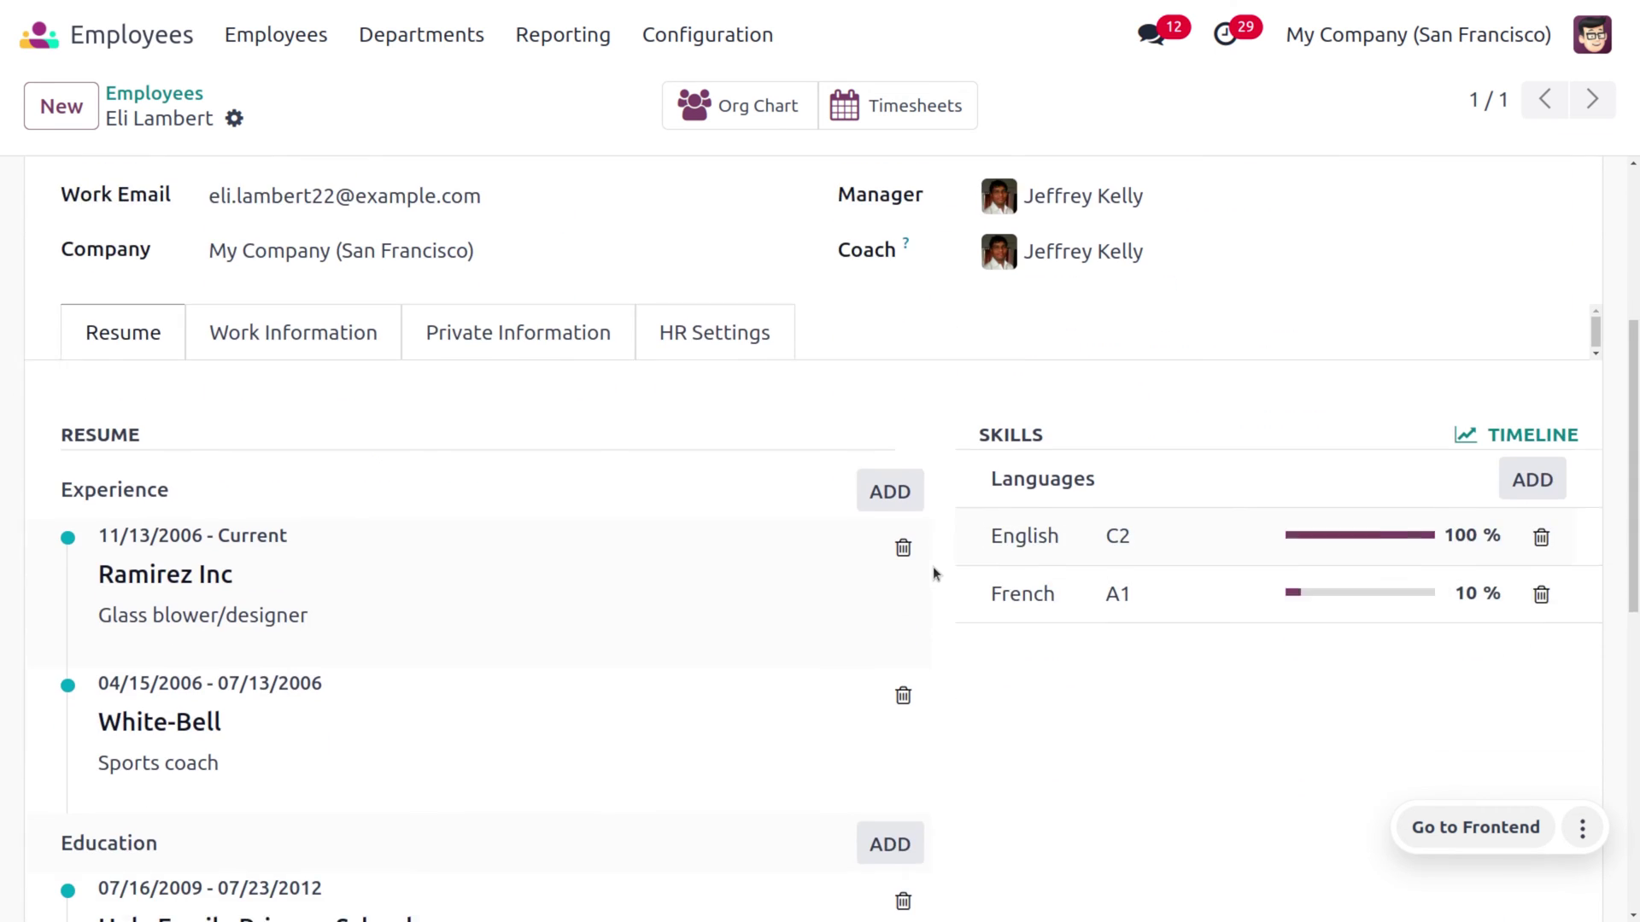
{"action": "left_click", "coordinate": [740, 316]}
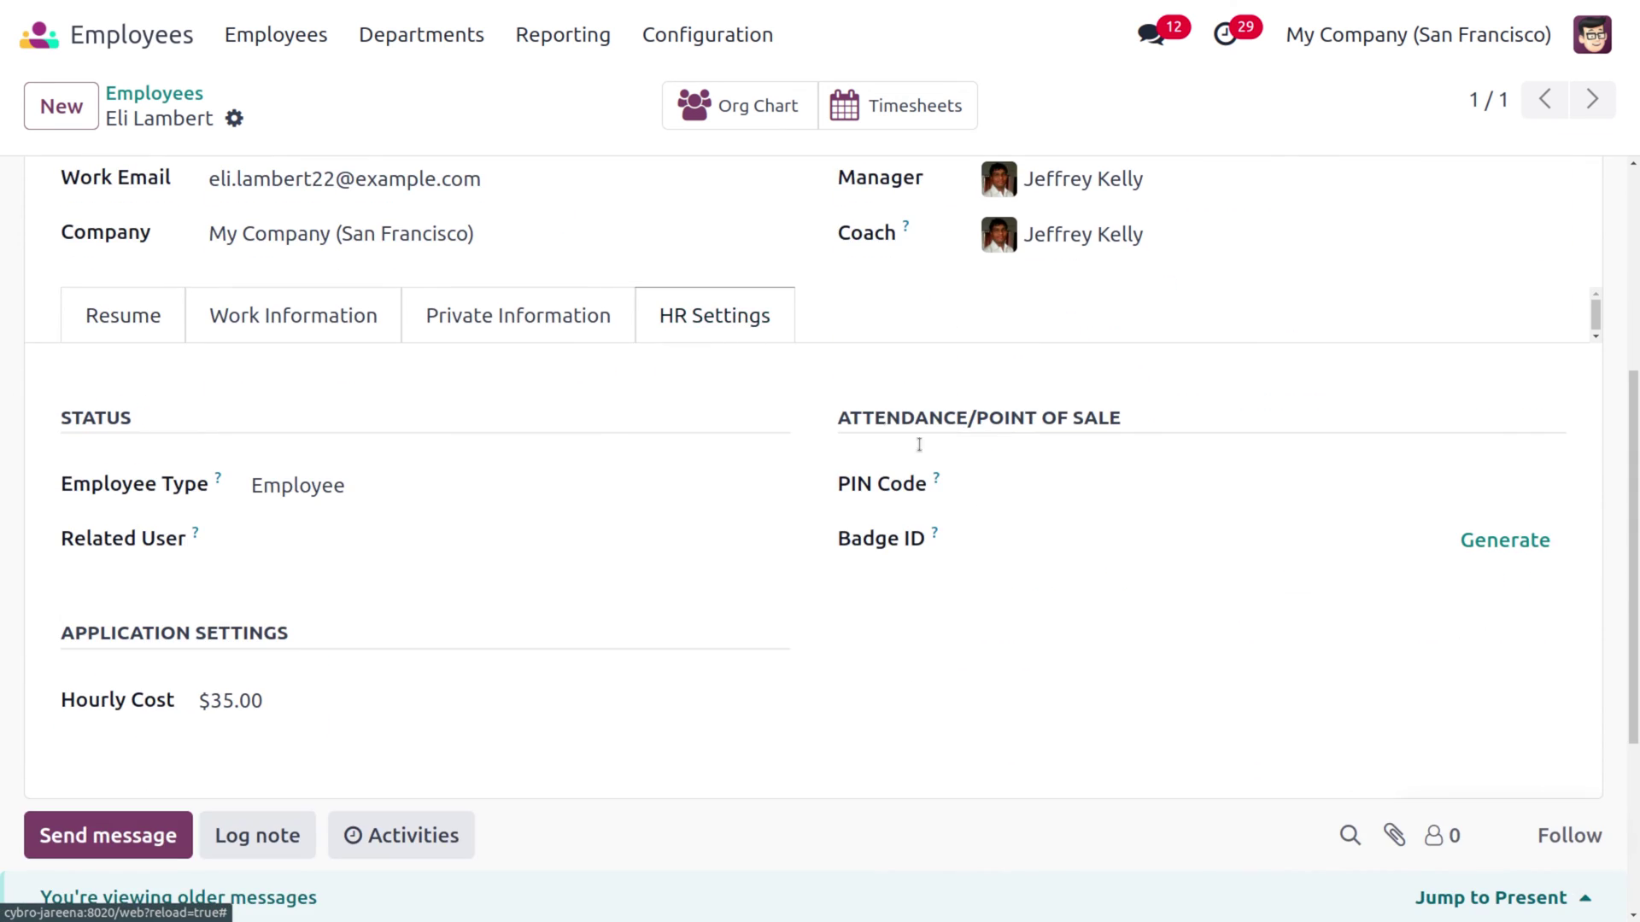
{"action": "left_click", "coordinate": [1063, 481]}
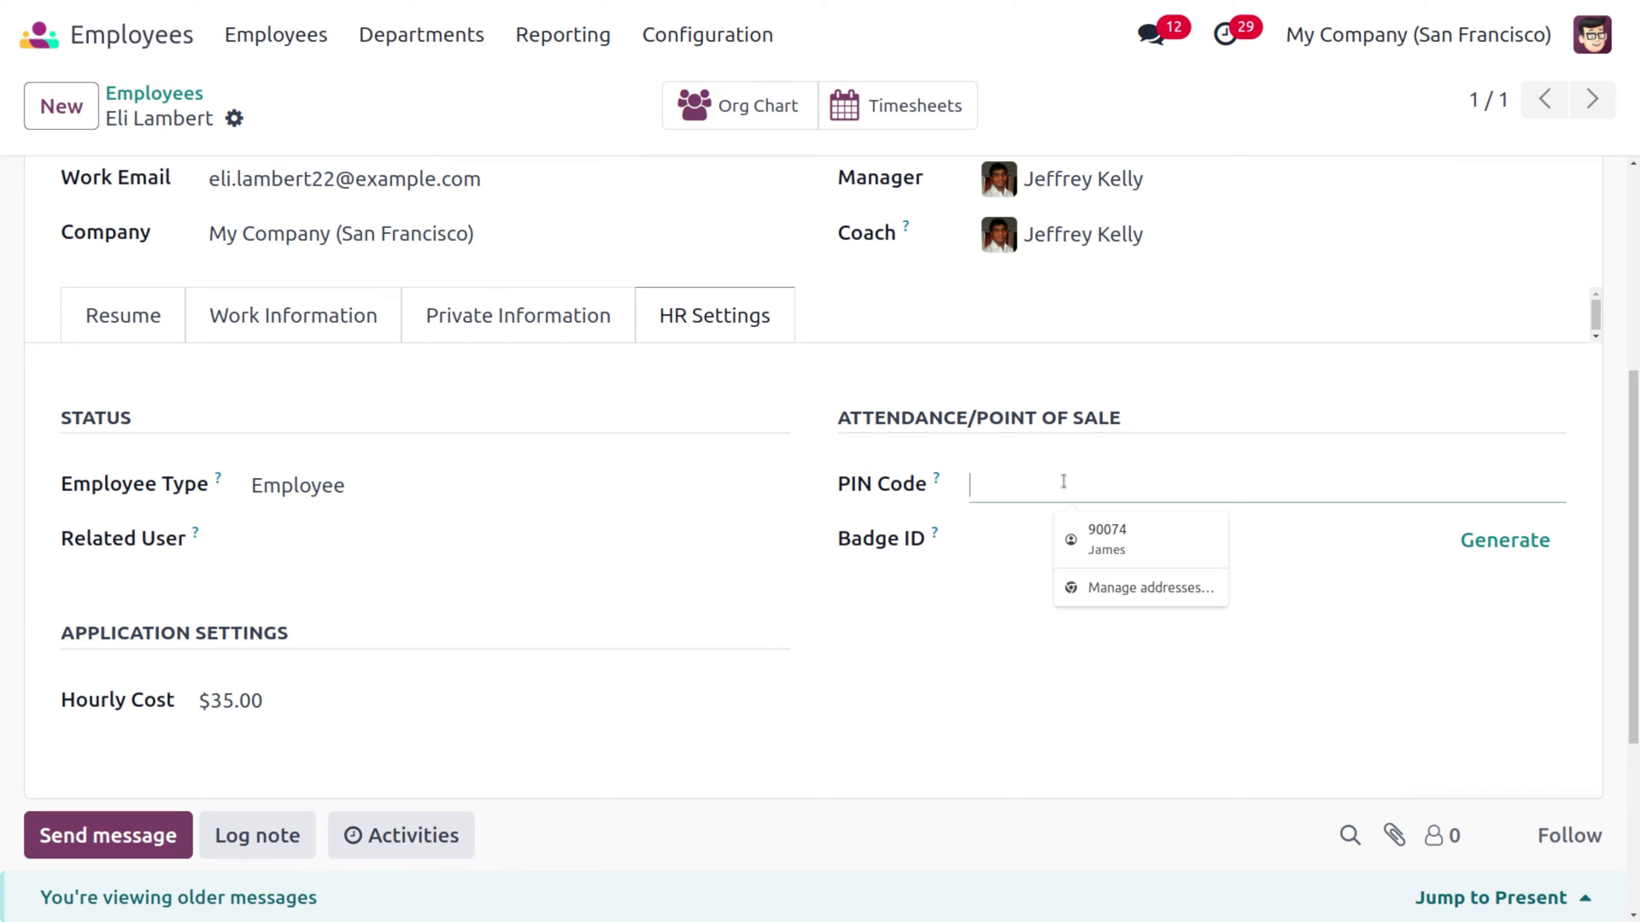
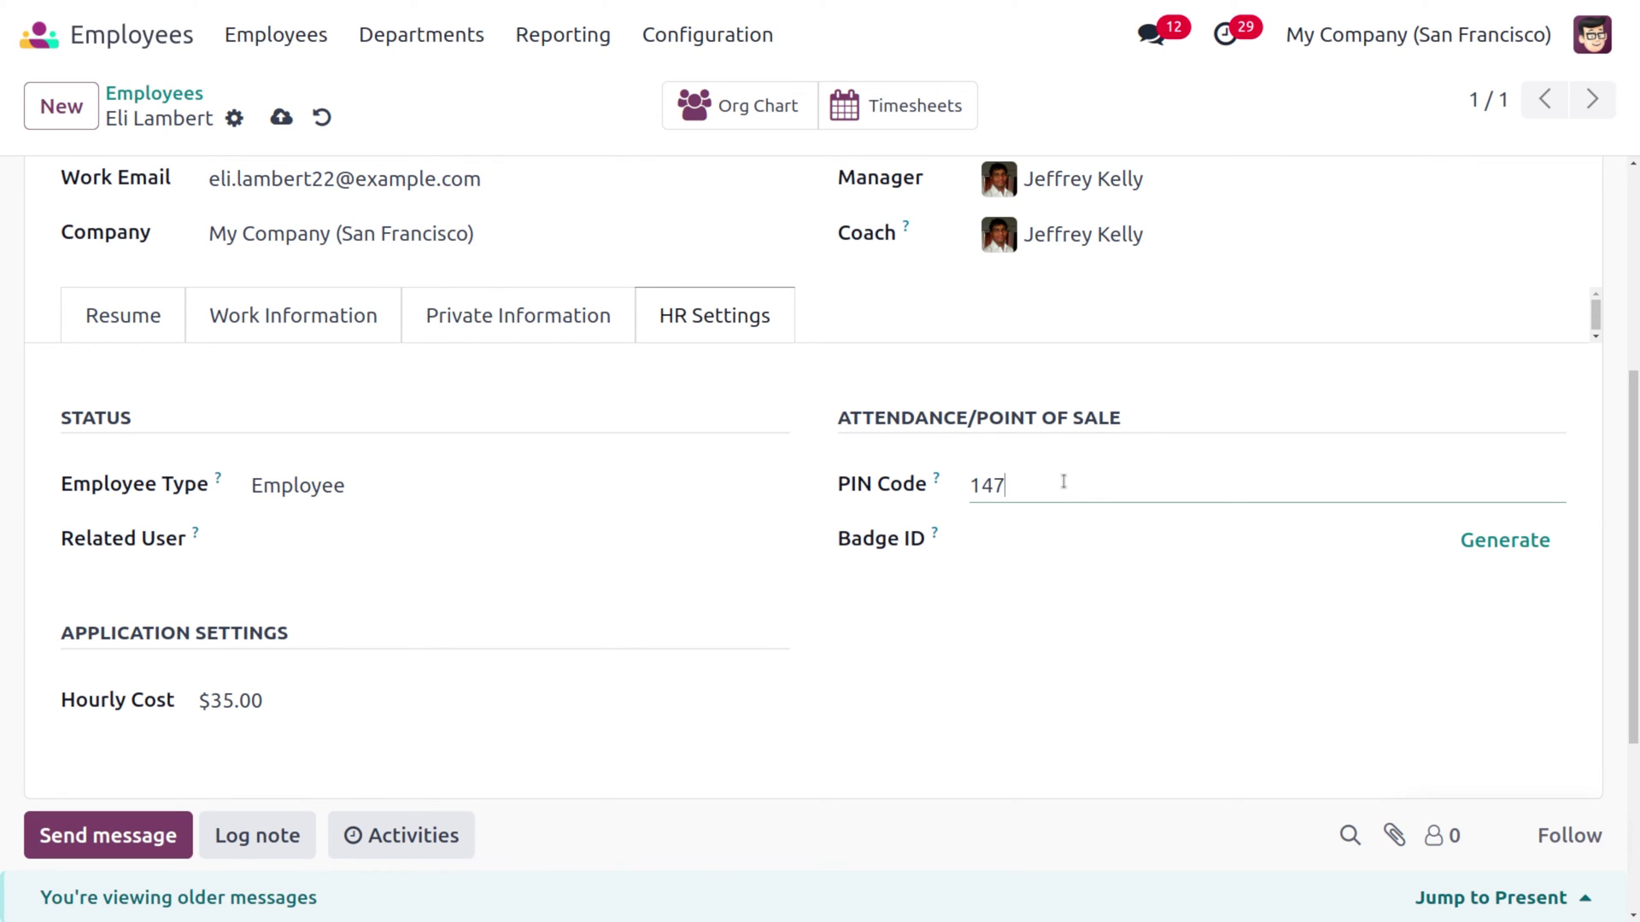
Generate a badge ID for the employee and print their badge
{"action": "left_click", "coordinate": [1513, 538]}
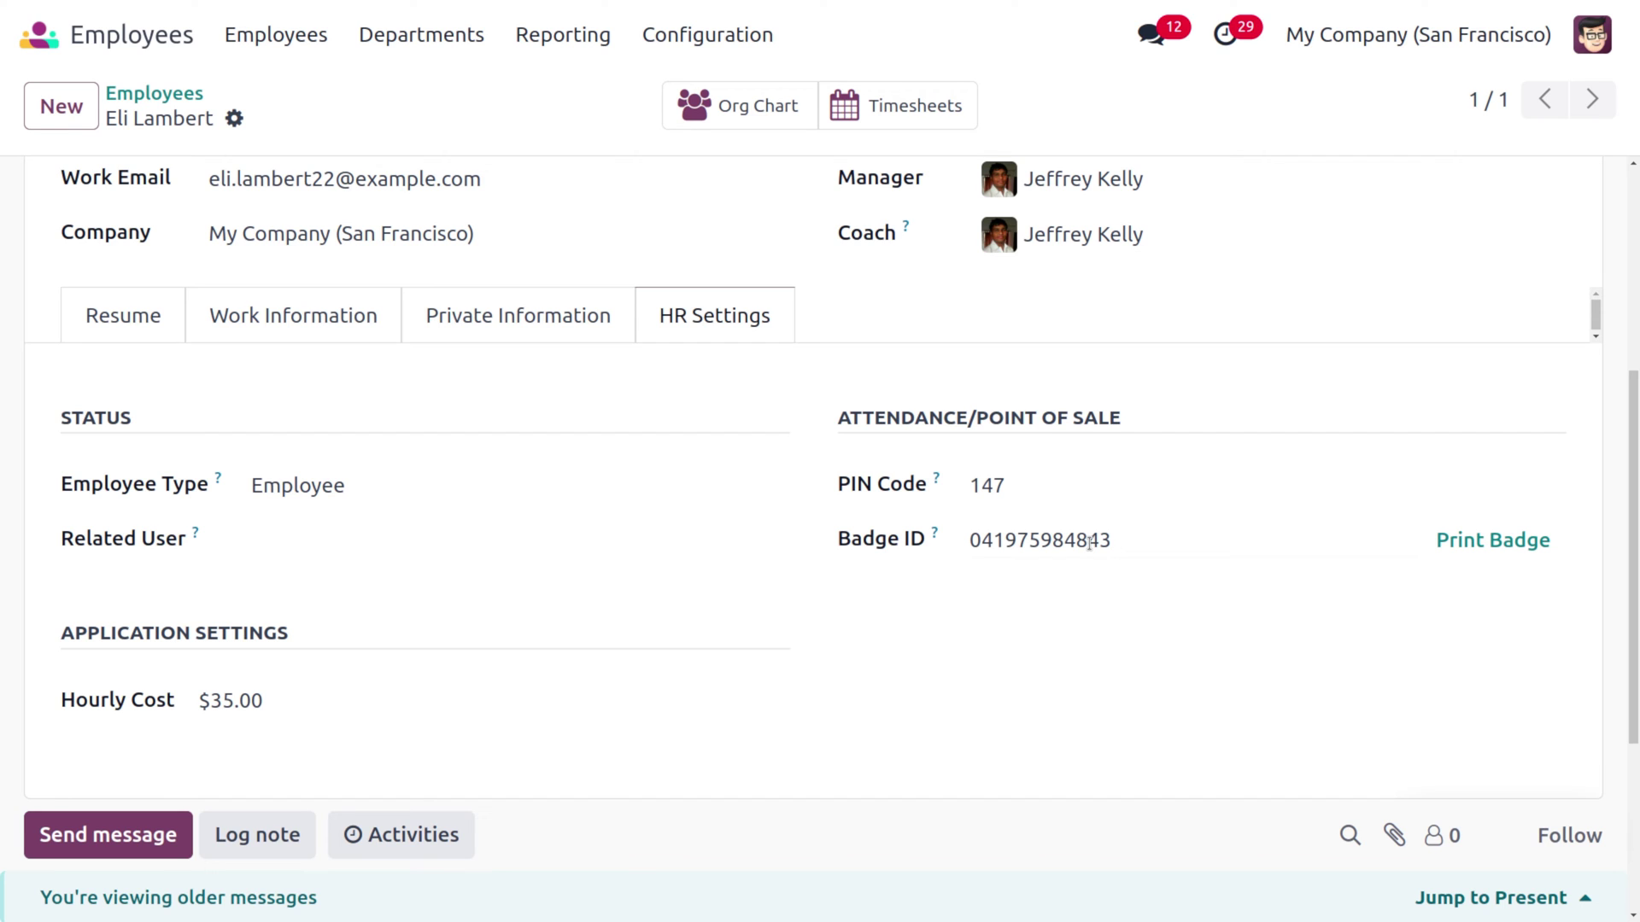
{"action": "left_click", "coordinate": [1499, 541]}
{"action": "scroll", "coordinate": [1501, 545], "scroll_direction": "up", "scroll_amount": 5}
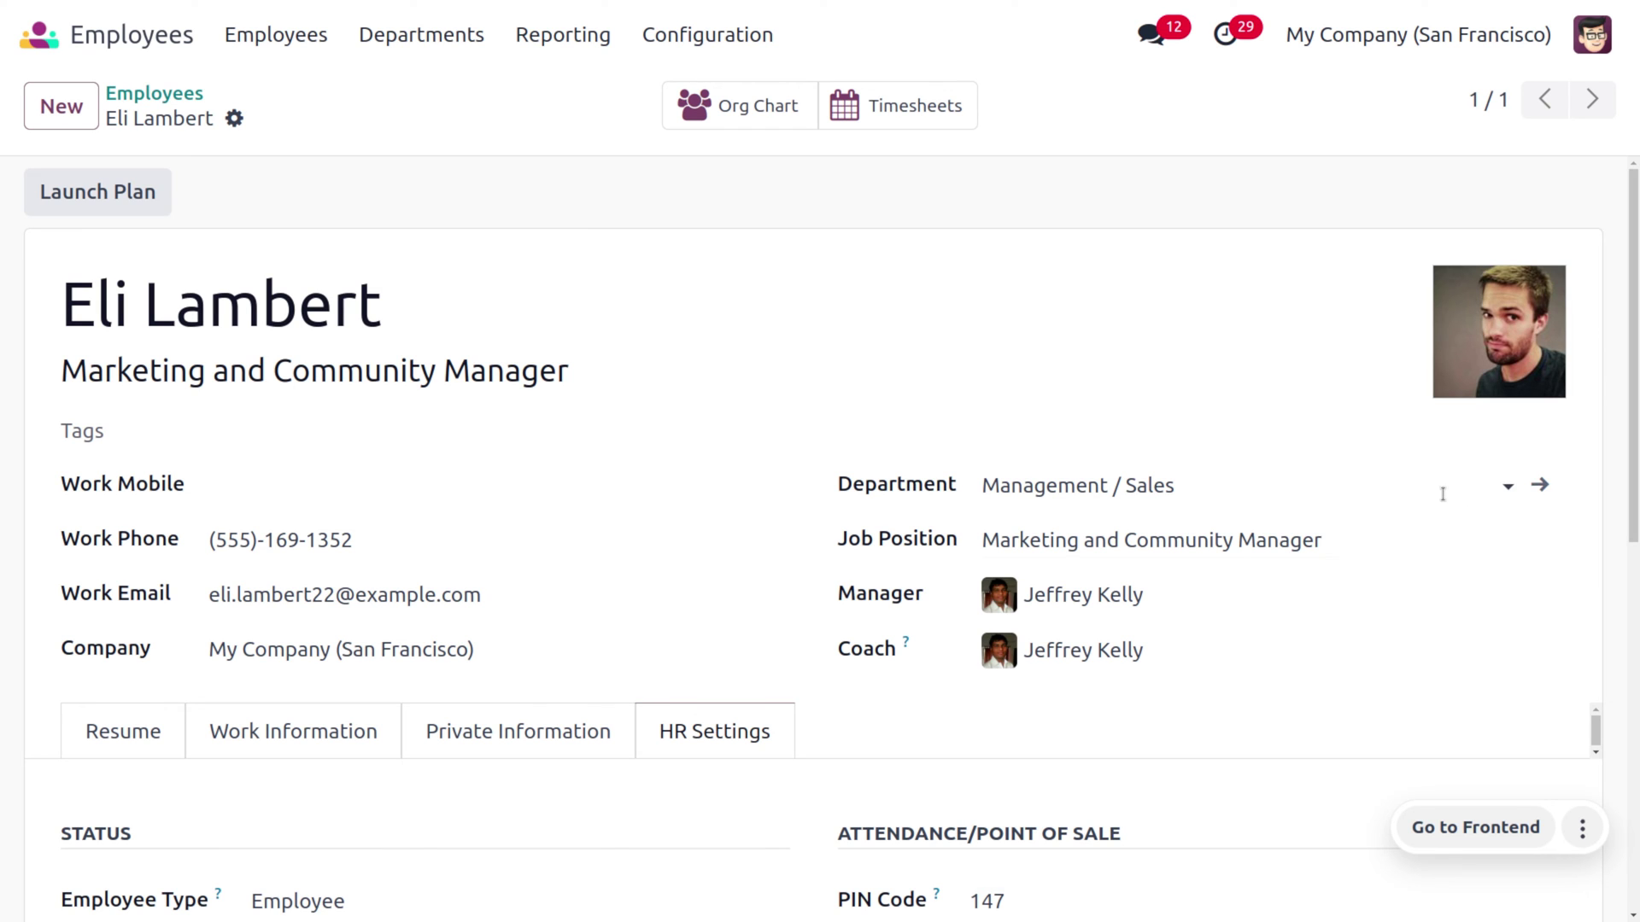
Create a user for the employee, keeping the prefilled details and default access rights
{"action": "left_click", "coordinate": [234, 120]}
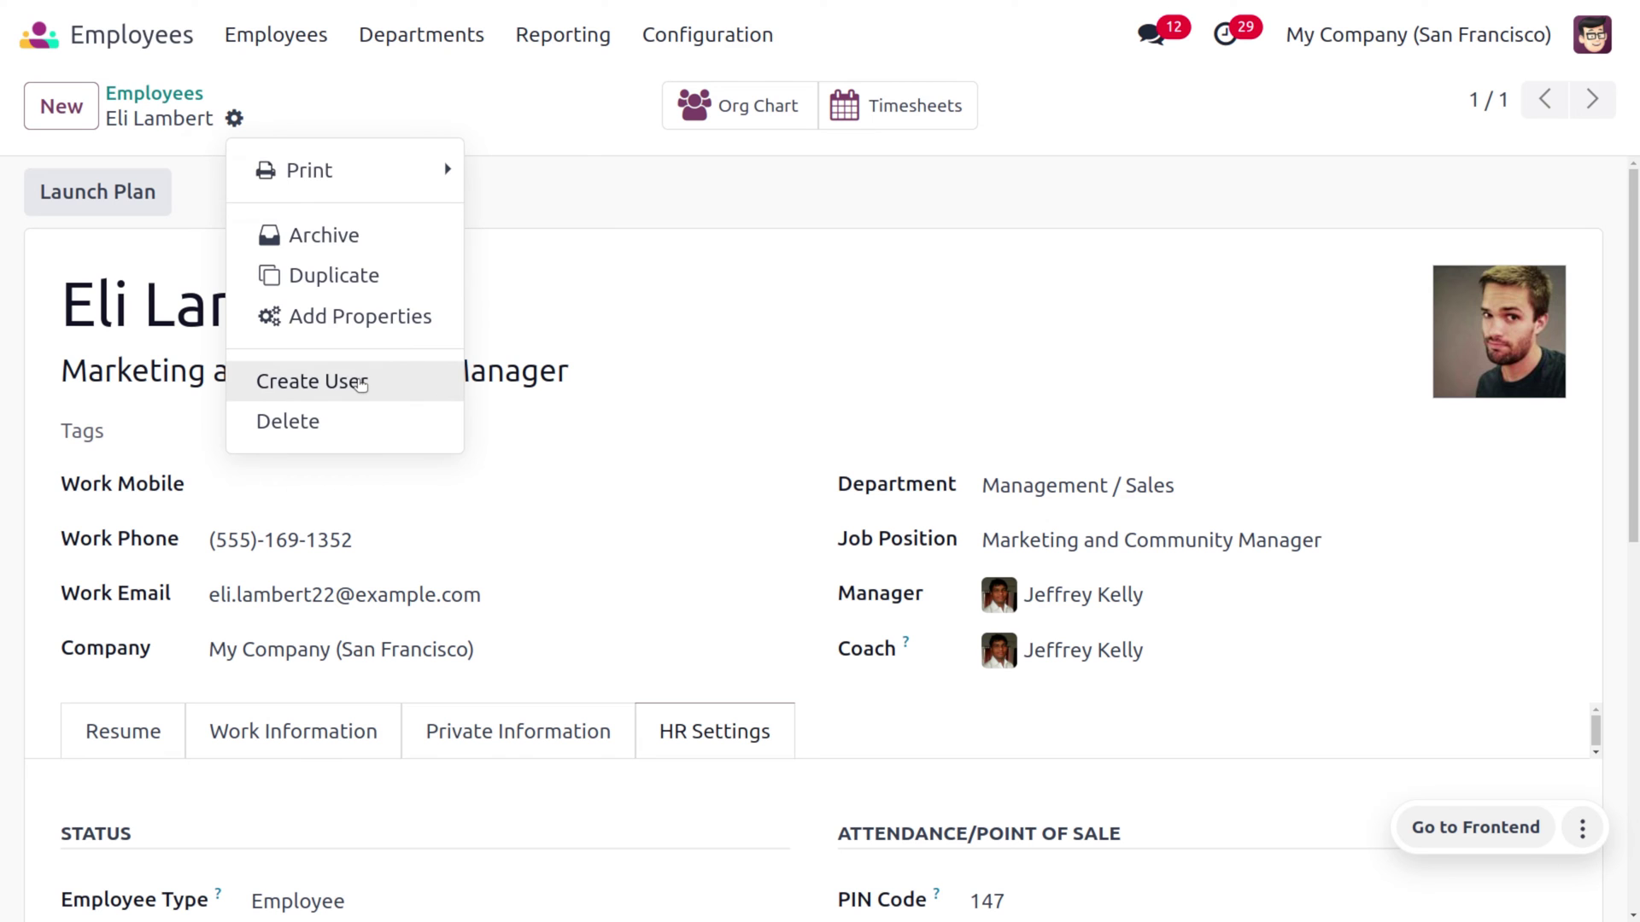
{"action": "left_click", "coordinate": [360, 386]}
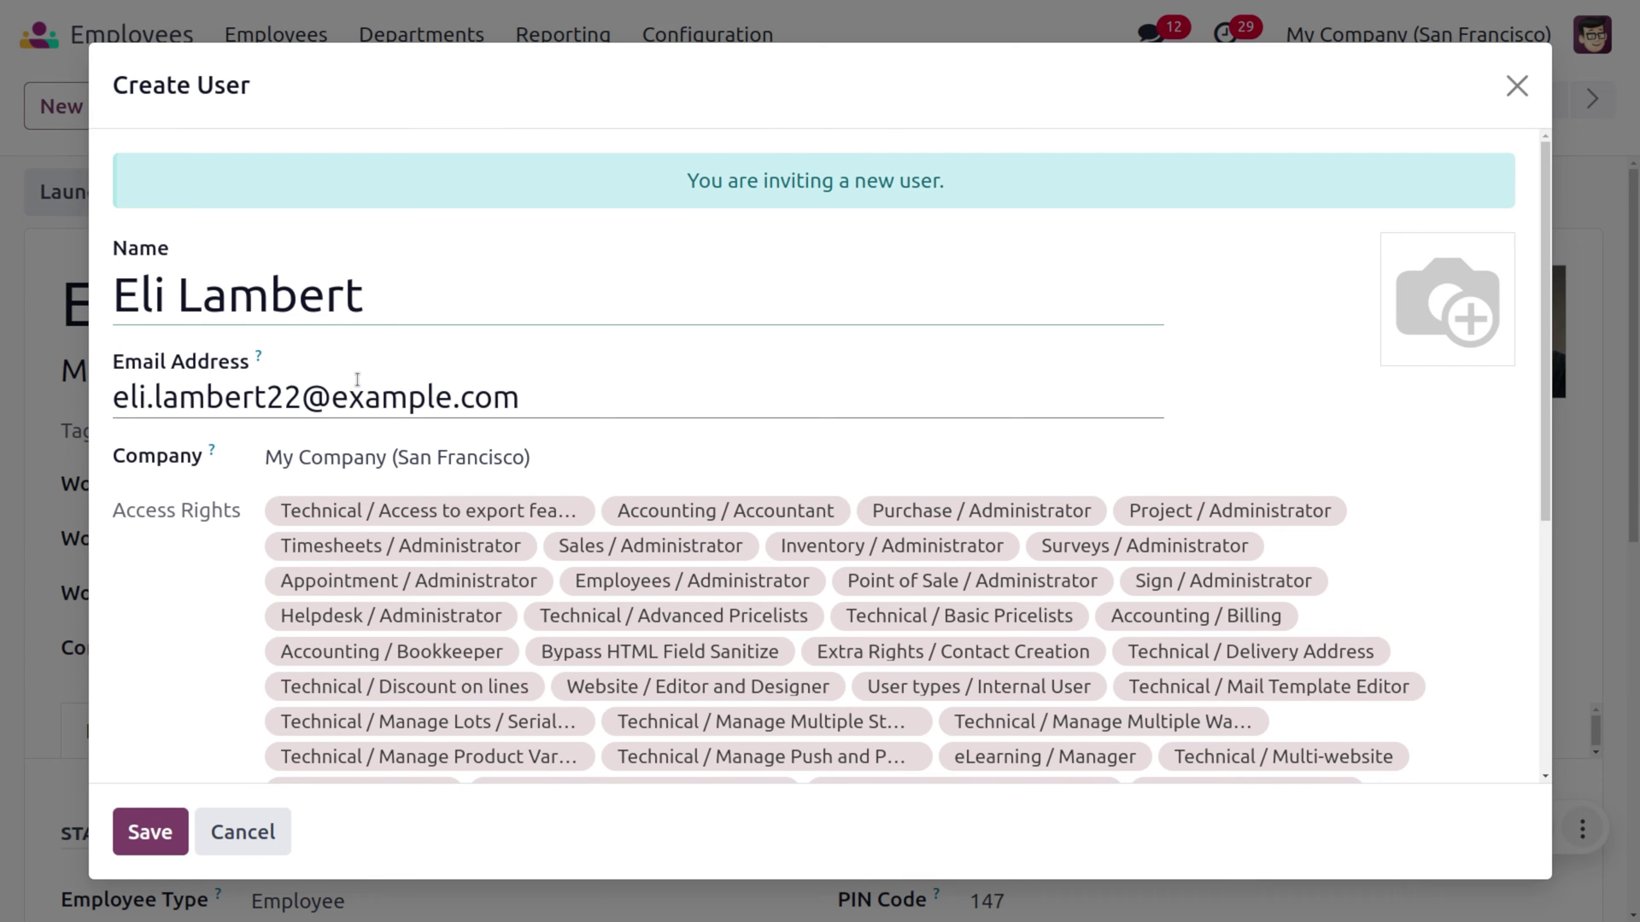
{"action": "scroll", "coordinate": [357, 380], "scroll_direction": "down", "scroll_amount": 5}
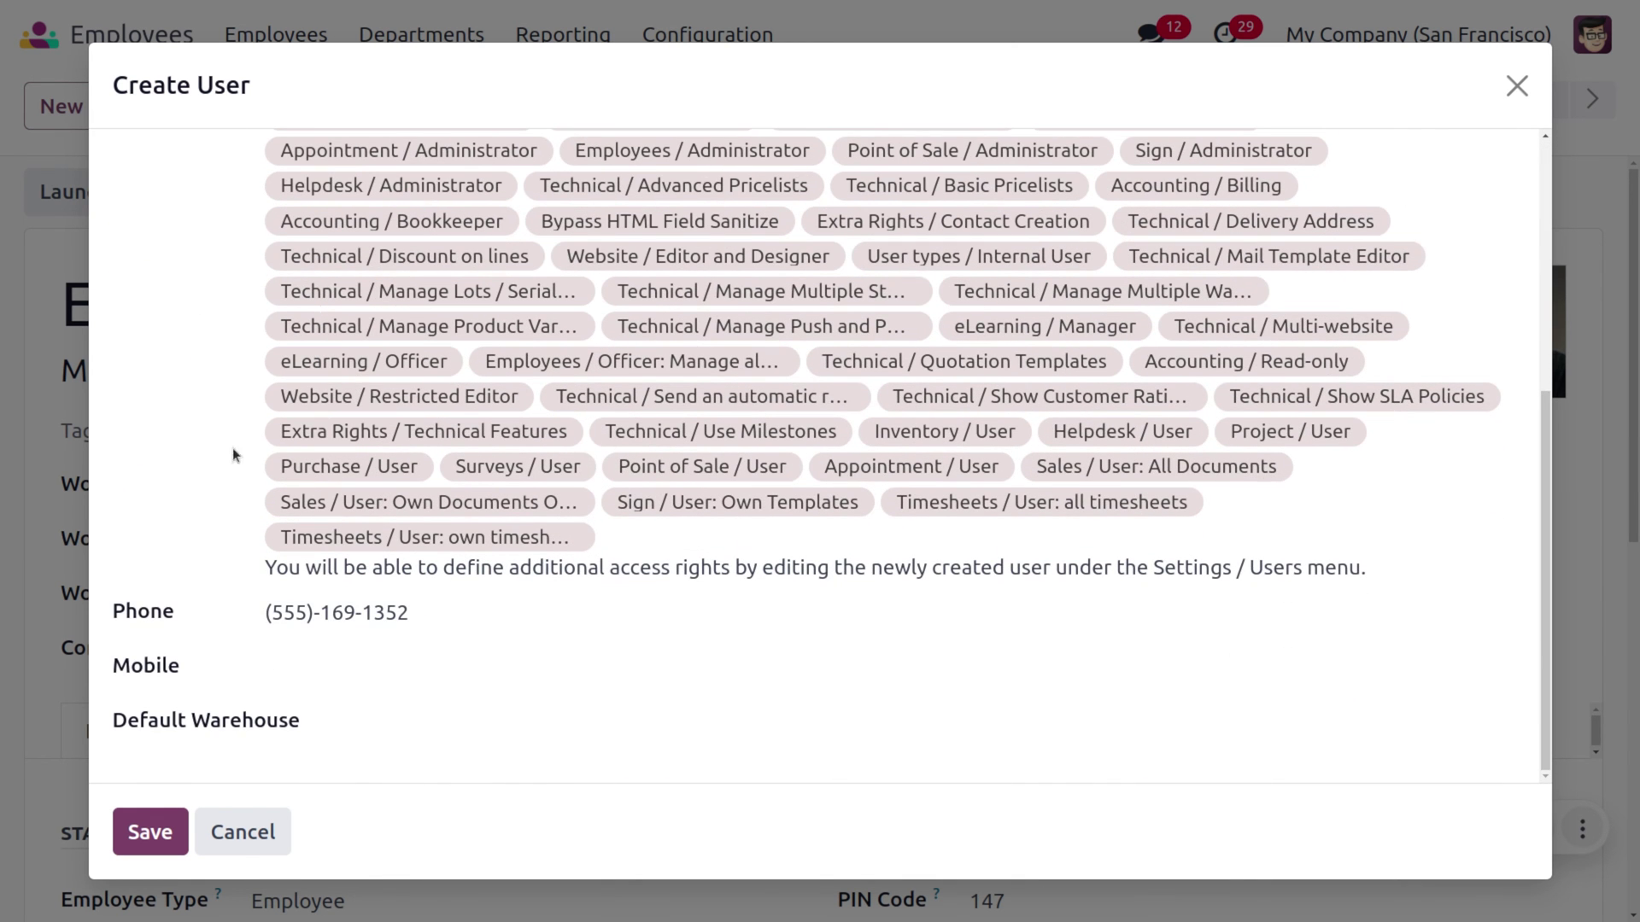
{"action": "left_click", "coordinate": [146, 832]}
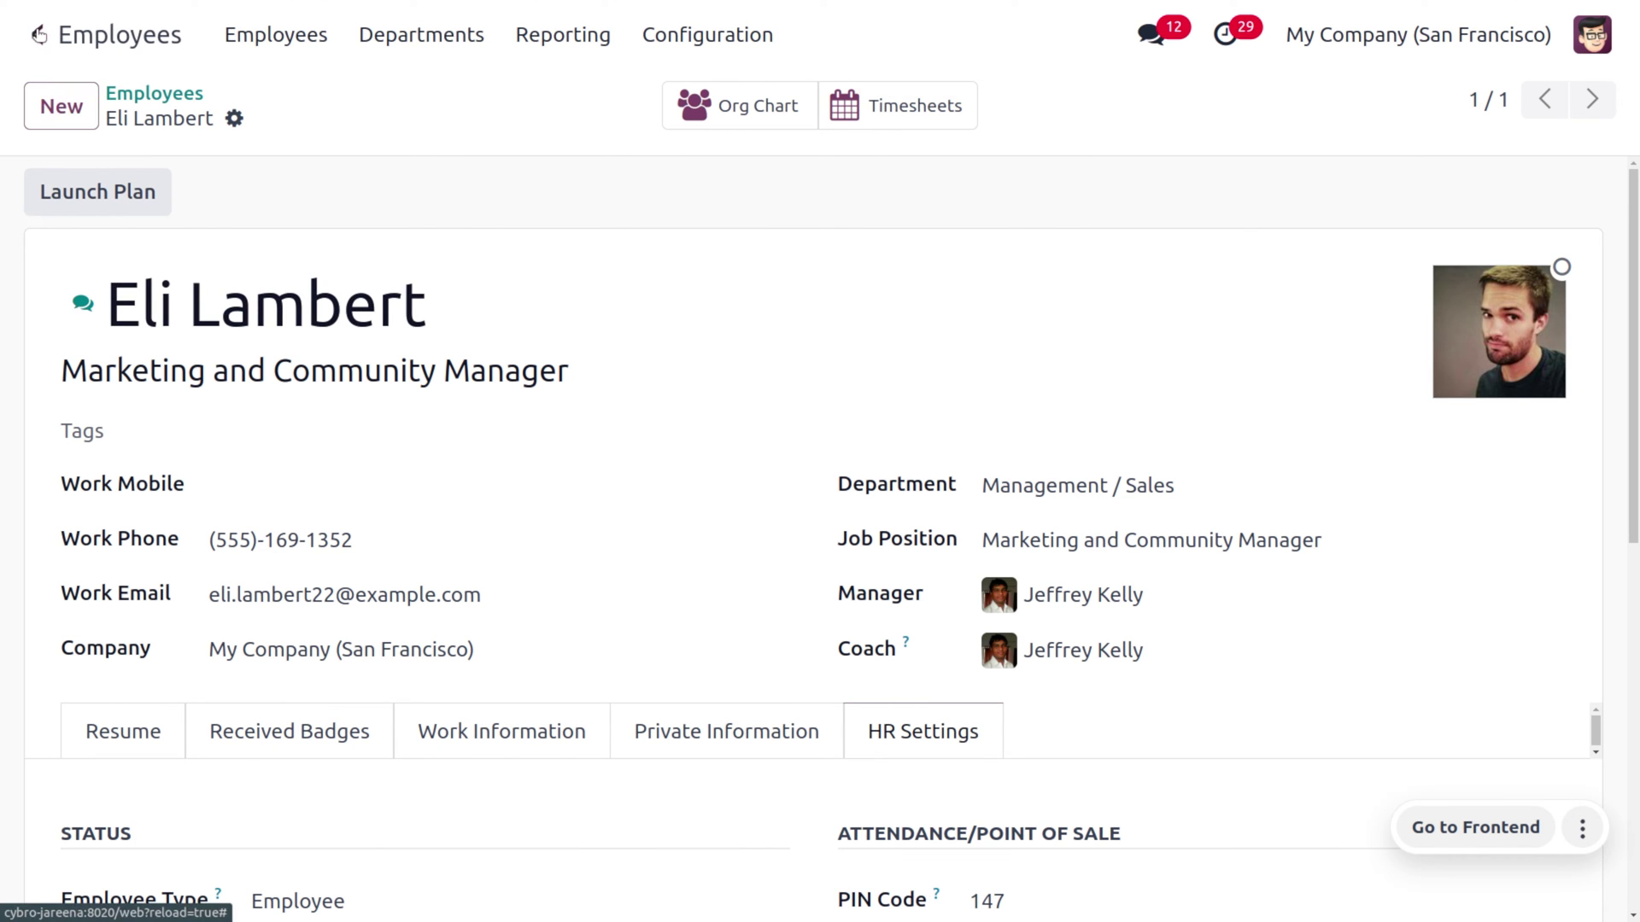
Open the employee's user record via Settings > Manage Users and review the Point of Sale access choices
{"action": "type", "text": "se"}
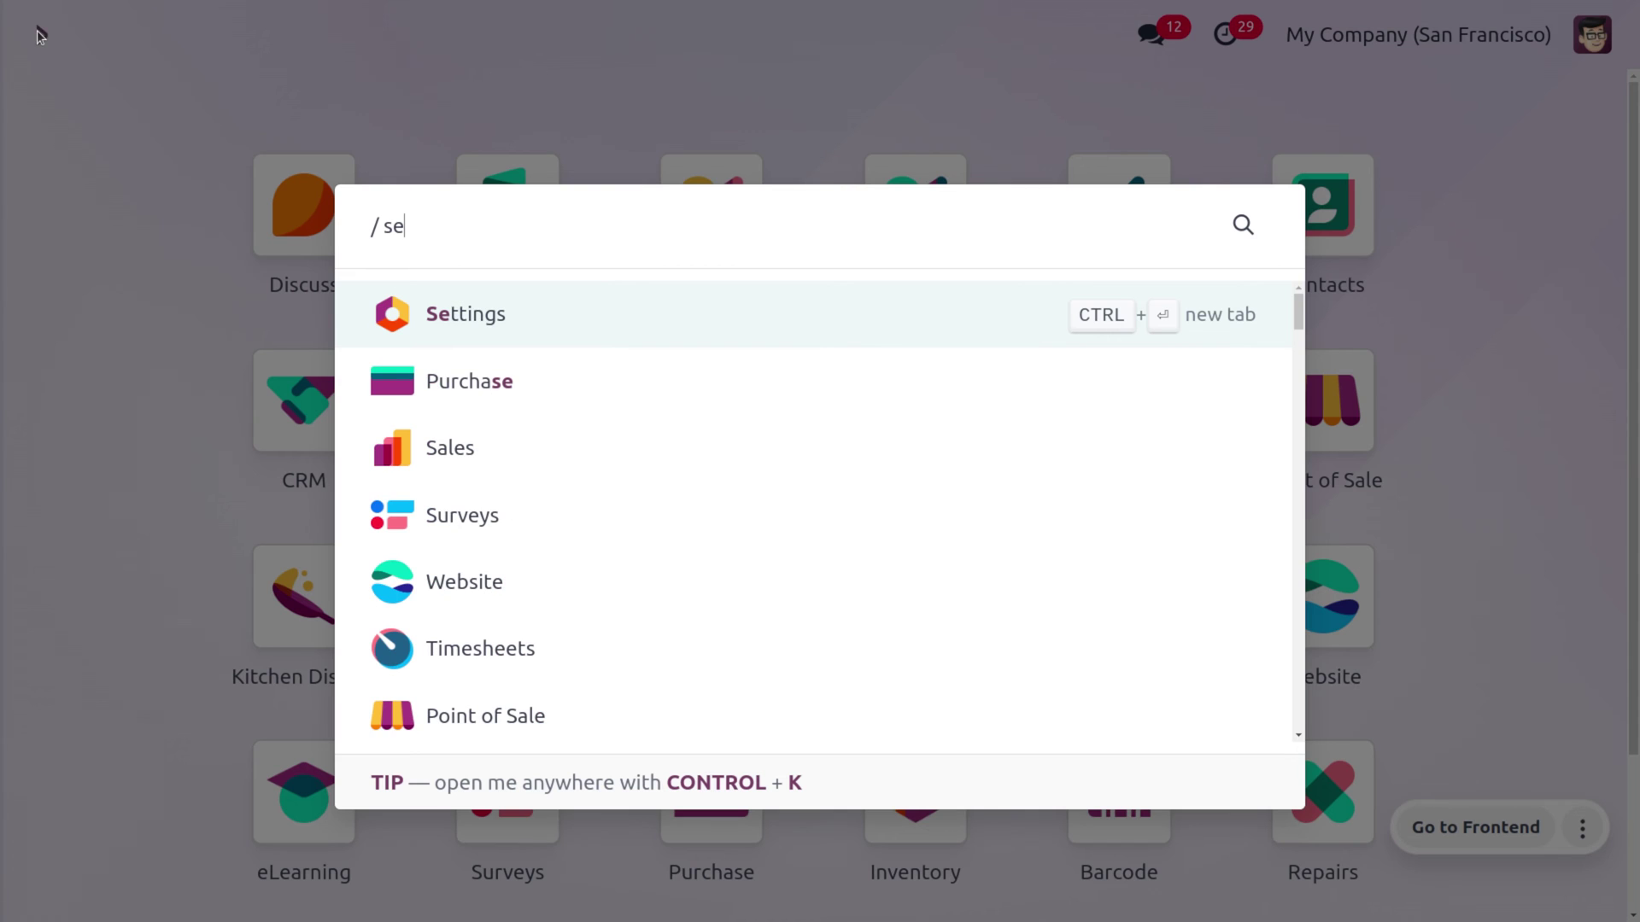
{"action": "key", "text": "Return"}
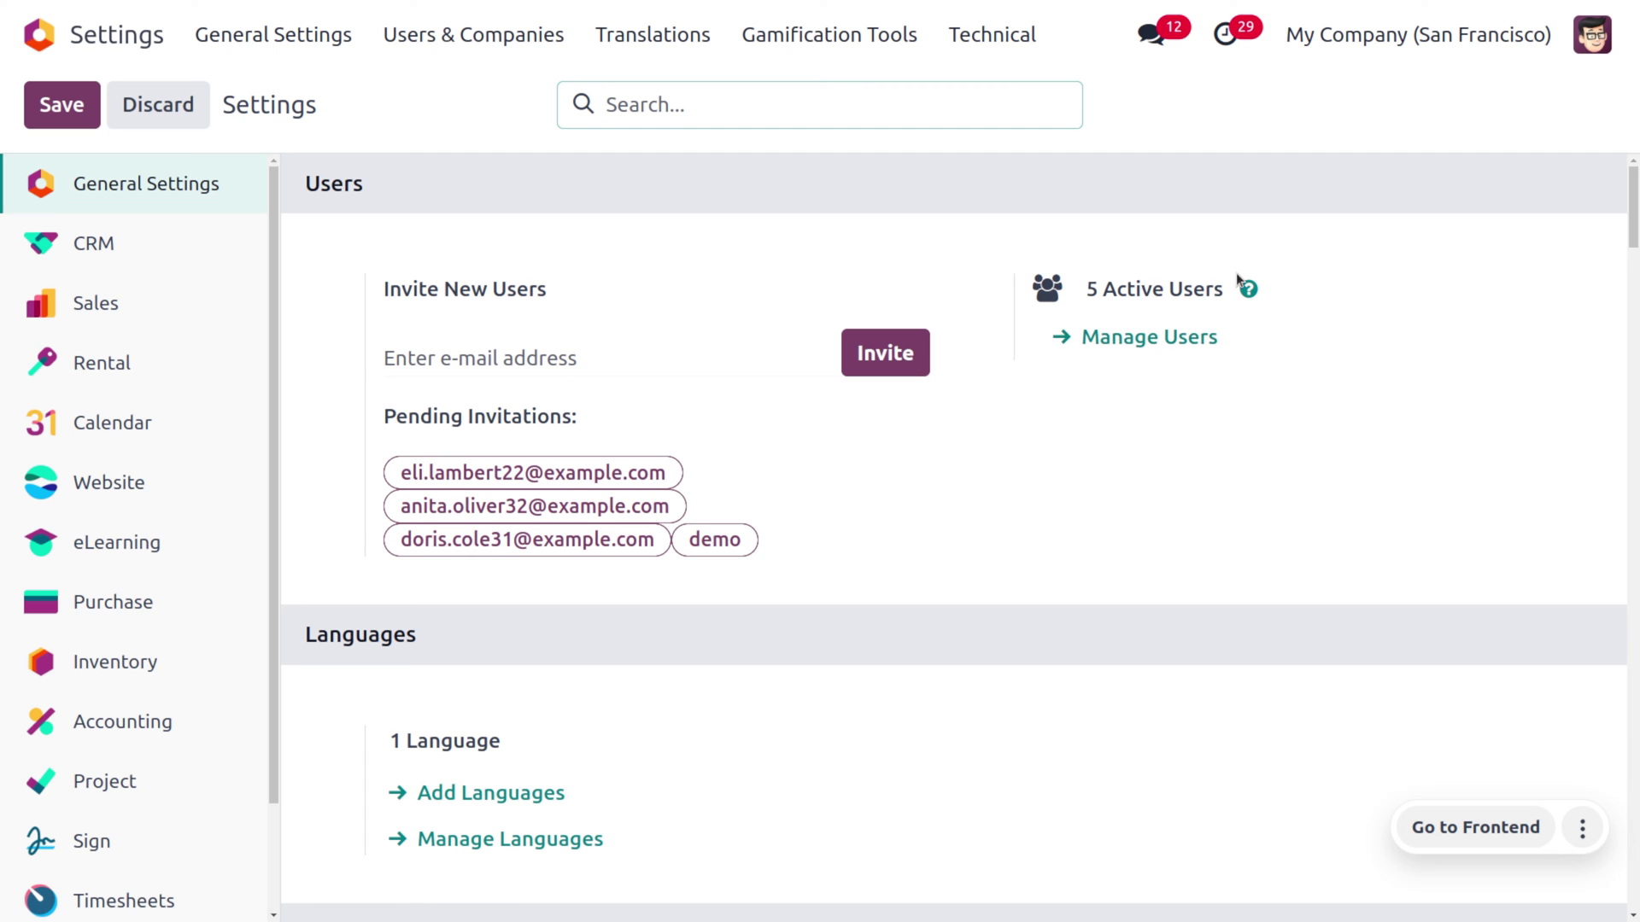
{"action": "left_click", "coordinate": [1160, 337]}
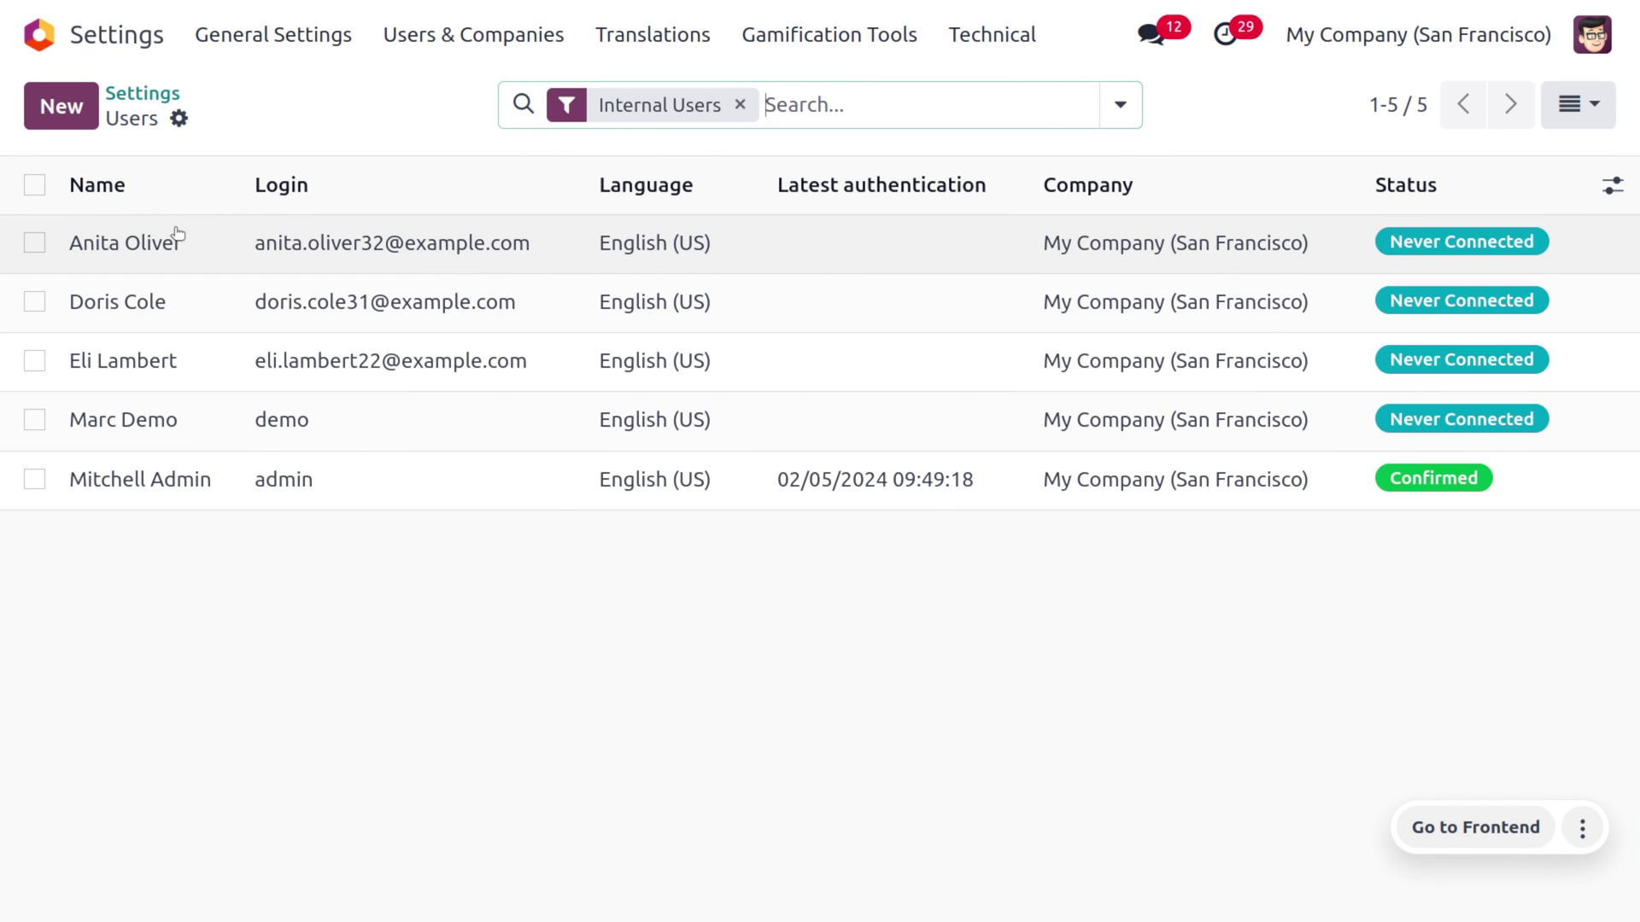
{"action": "left_click", "coordinate": [181, 360]}
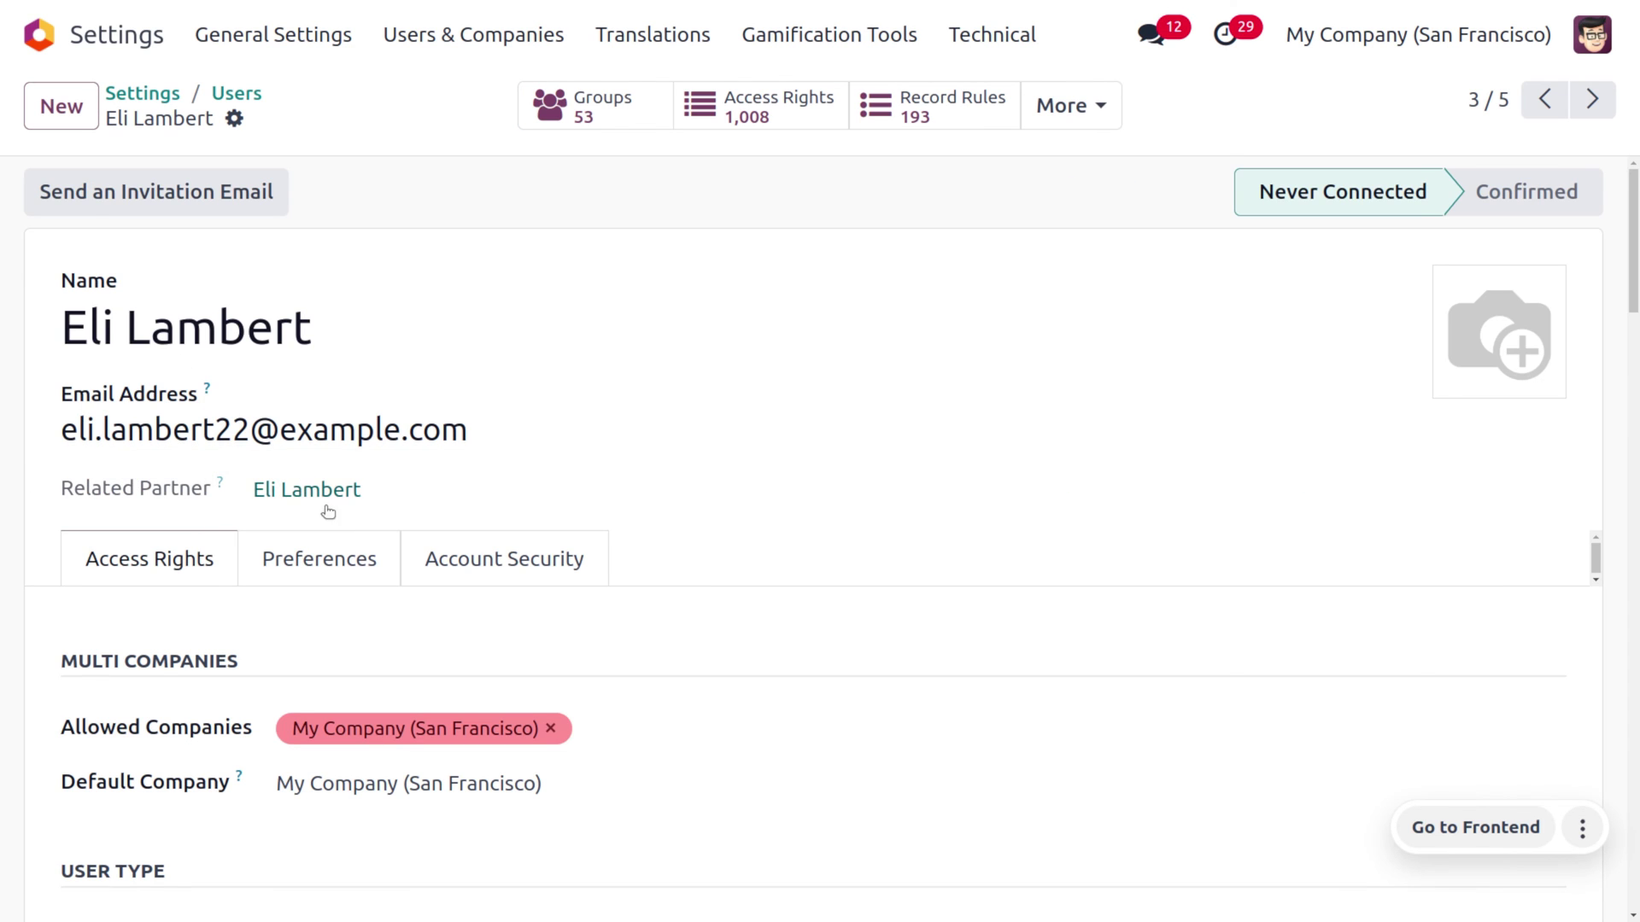
{"action": "scroll", "coordinate": [382, 647], "scroll_direction": "down", "scroll_amount": 4}
{"action": "scroll", "coordinate": [382, 647], "scroll_direction": "down", "scroll_amount": 4}
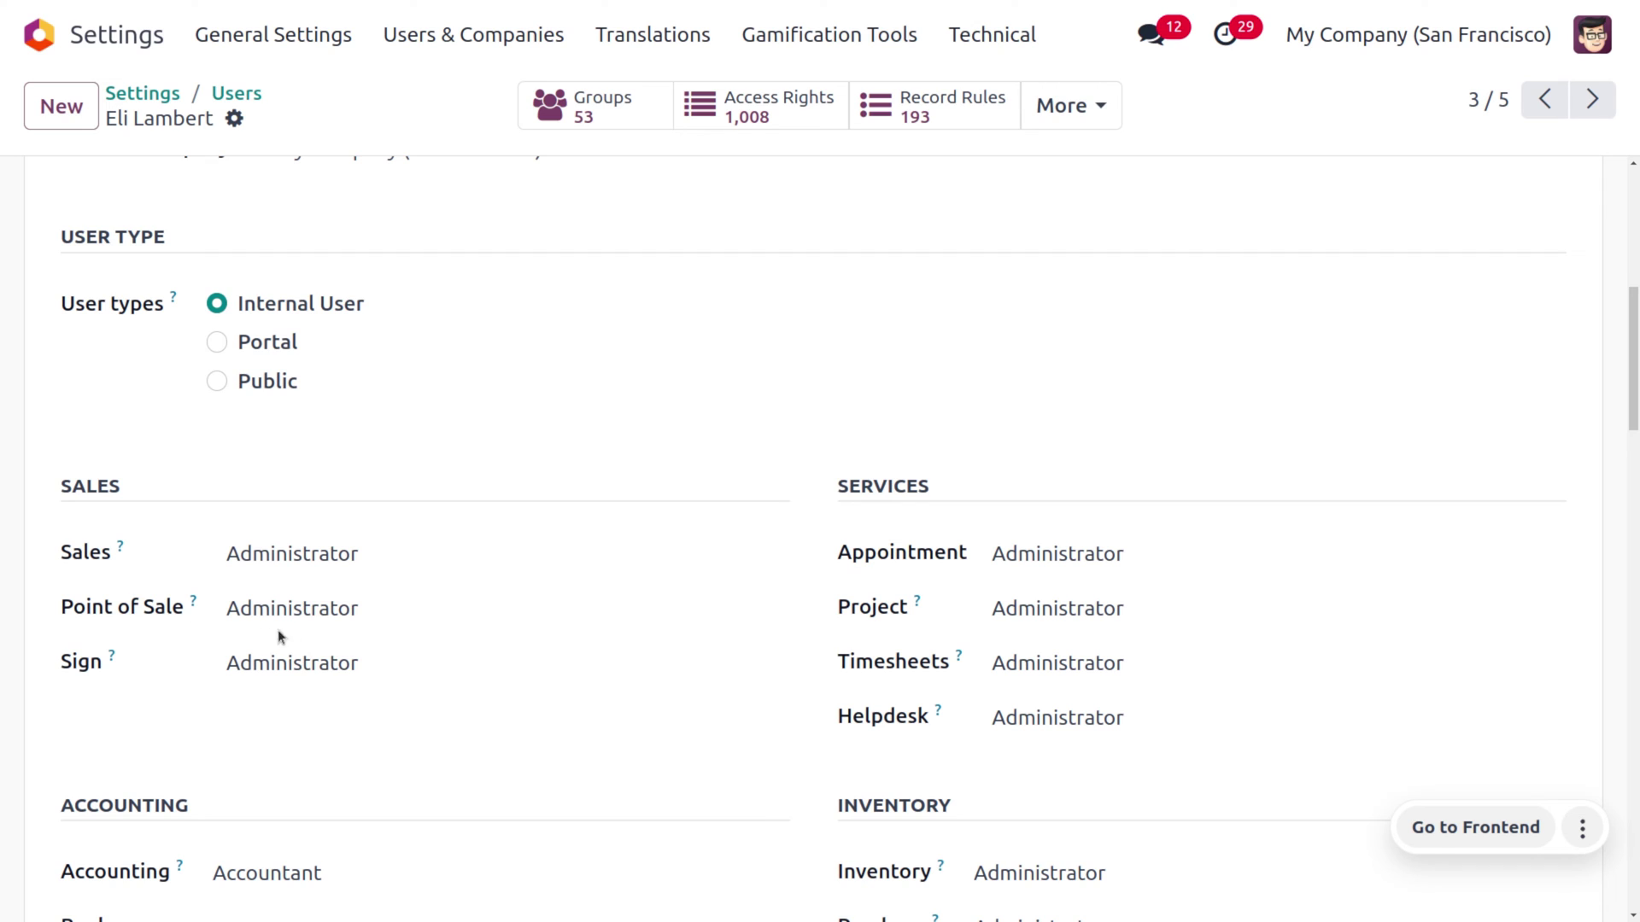
{"action": "left_click", "coordinate": [317, 610]}
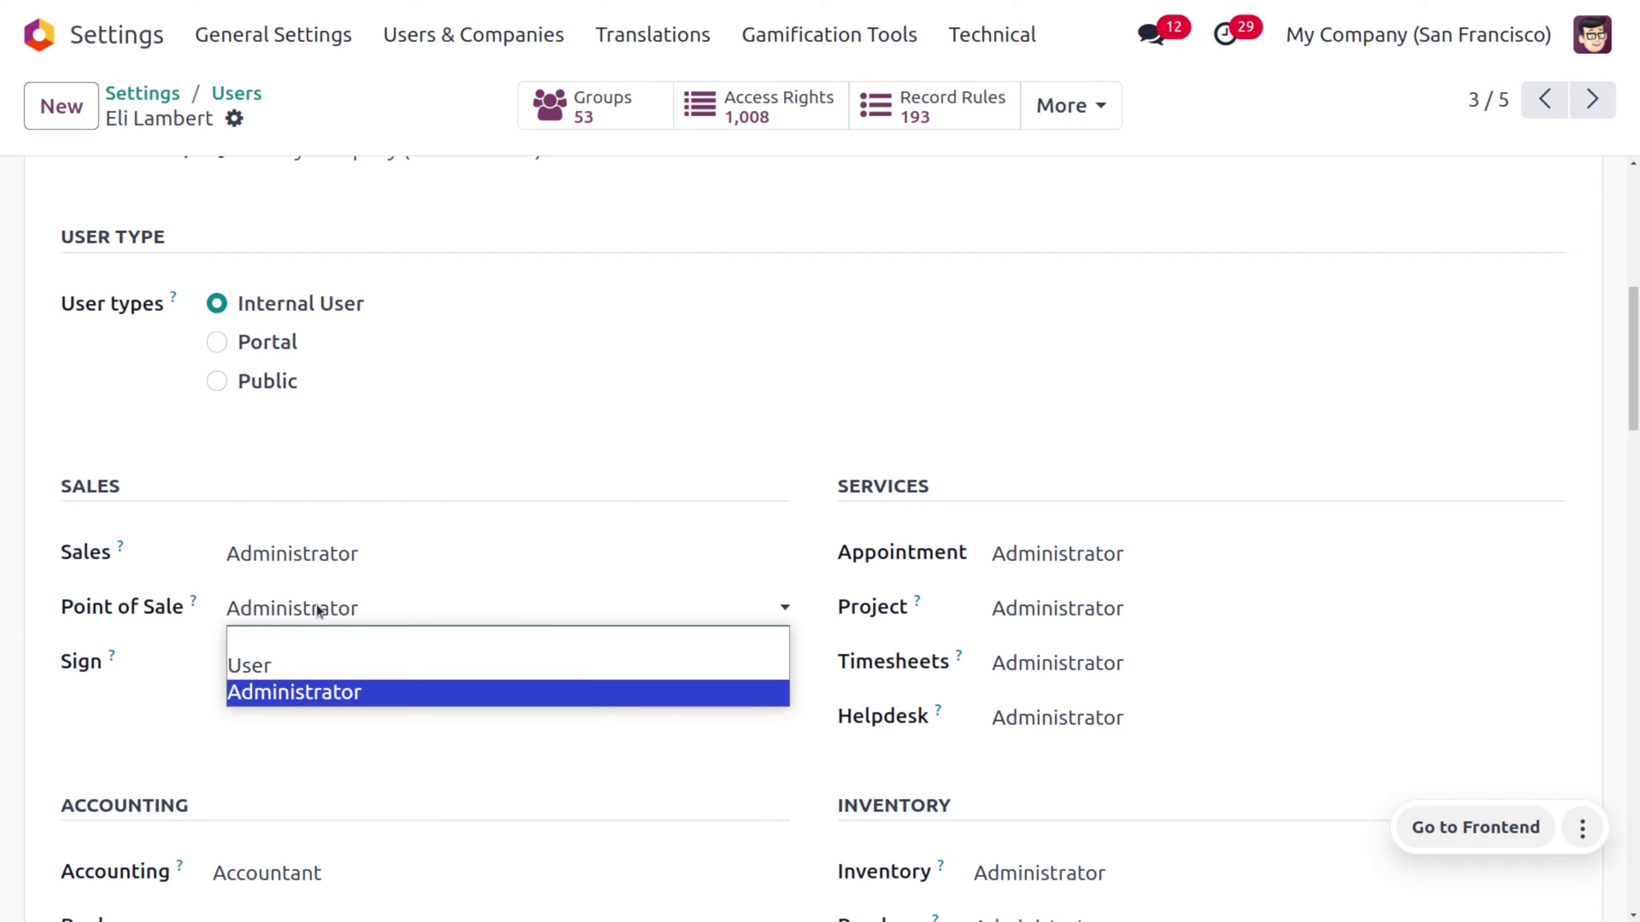
{"action": "scroll", "coordinate": [410, 350], "scroll_direction": "up", "scroll_amount": 7}
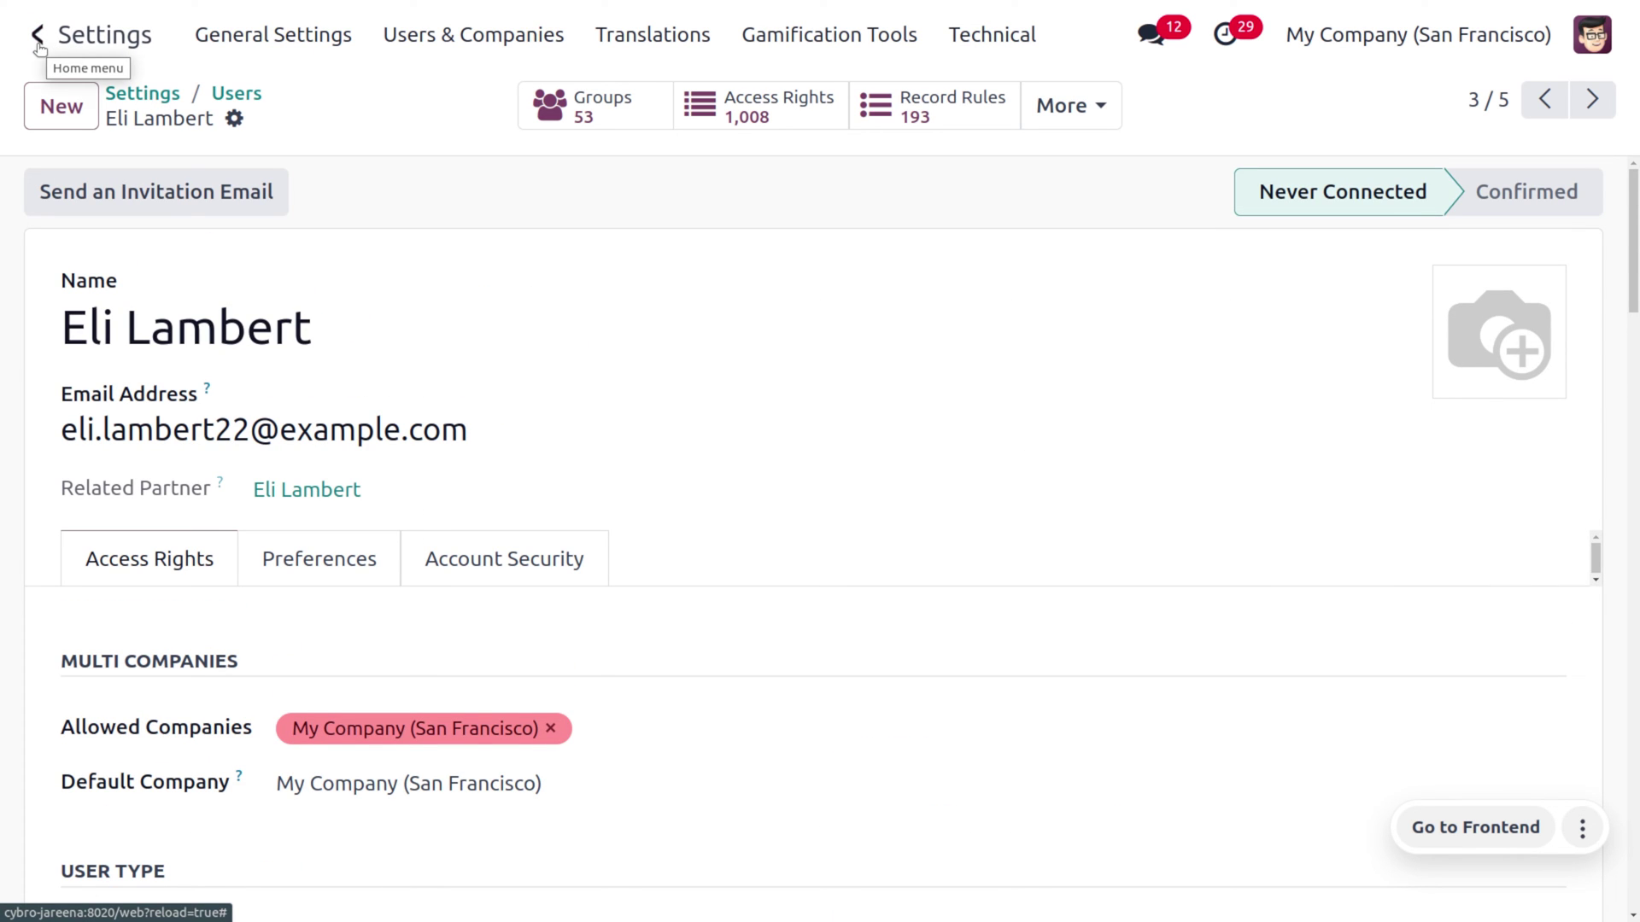
Go back to the Odoo apps overview
{"action": "left_click", "coordinate": [37, 41]}
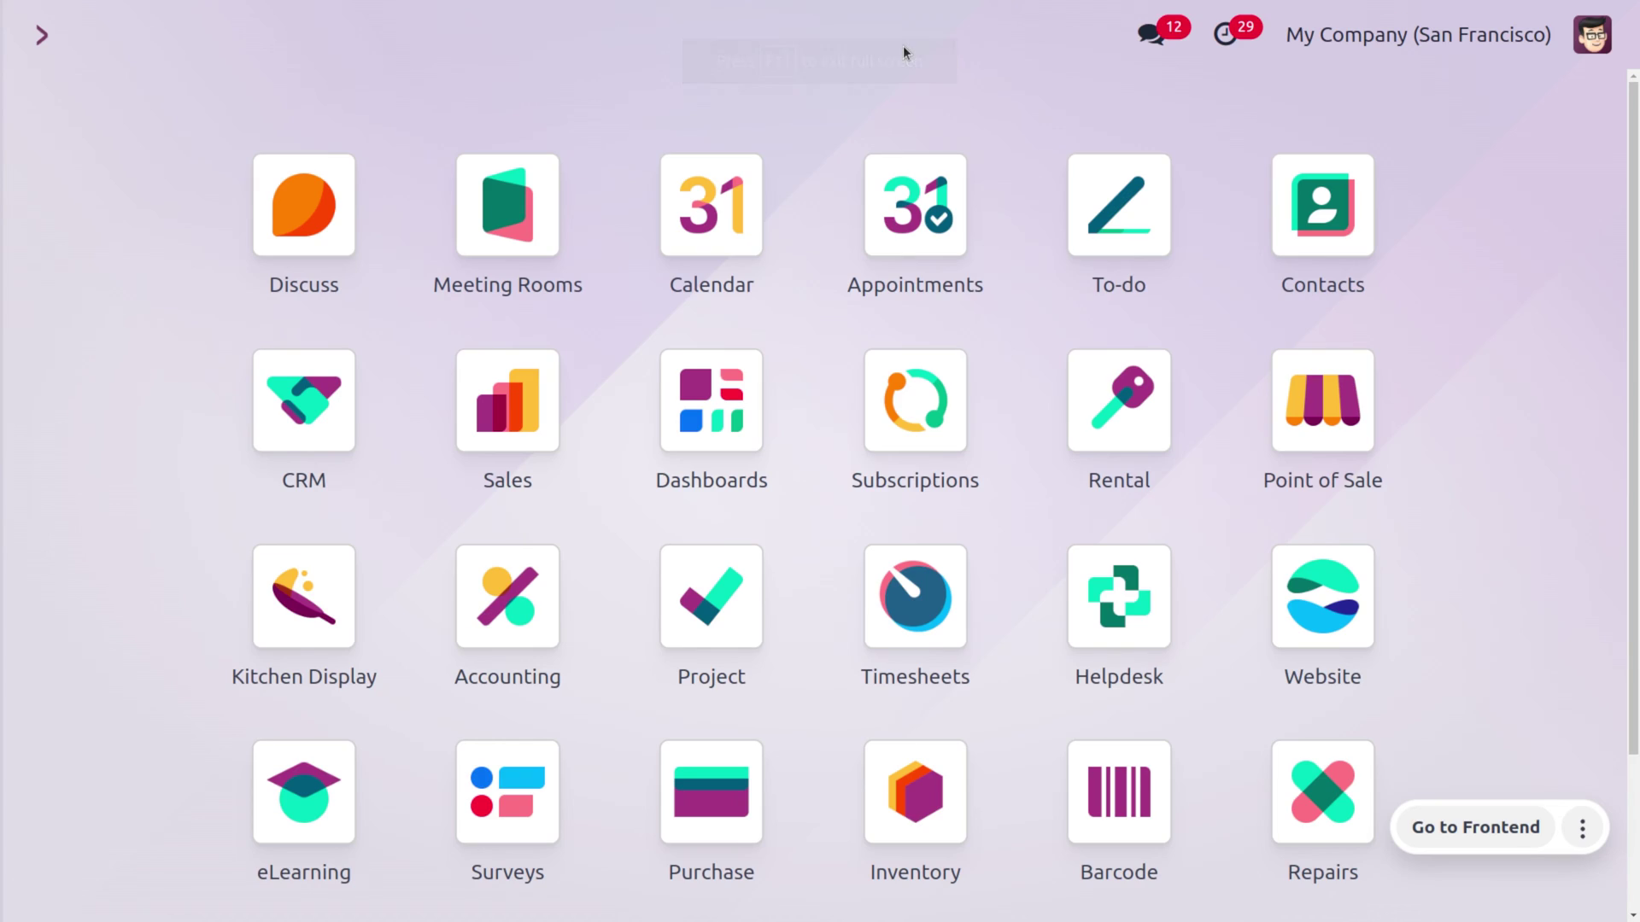
Open the Point of Sale dashboard with the pos command
{"action": "type", "text": "pos"}
{"action": "key", "text": "Return"}
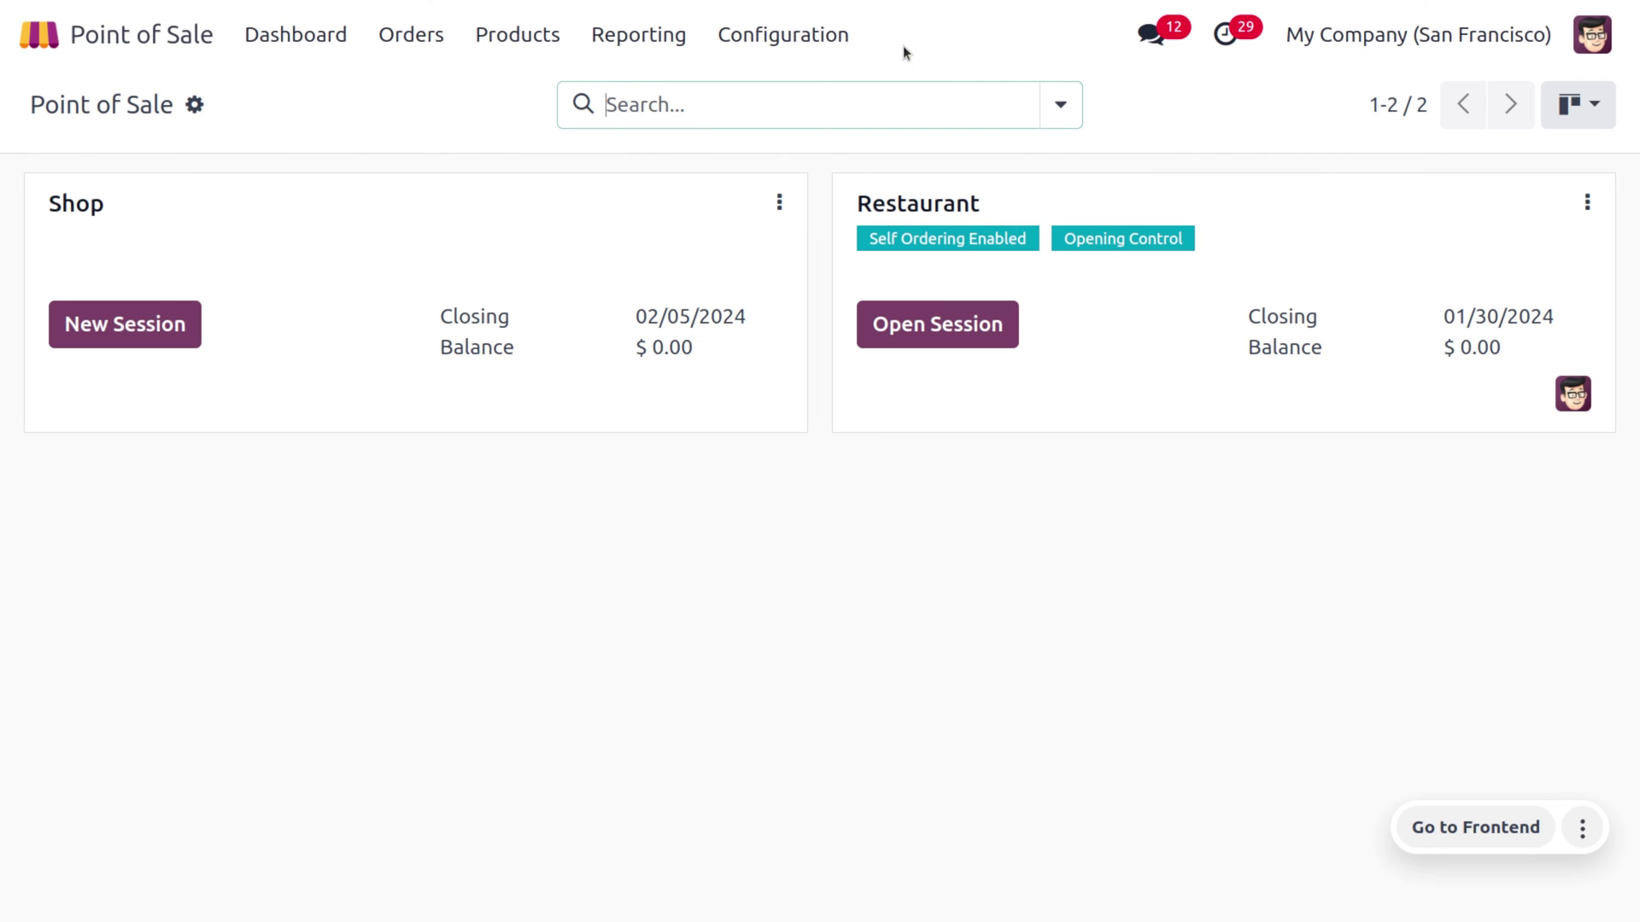
Start a new Shop session logged in as the first cashier using their four-digit PIN
{"action": "left_click", "coordinate": [140, 329]}
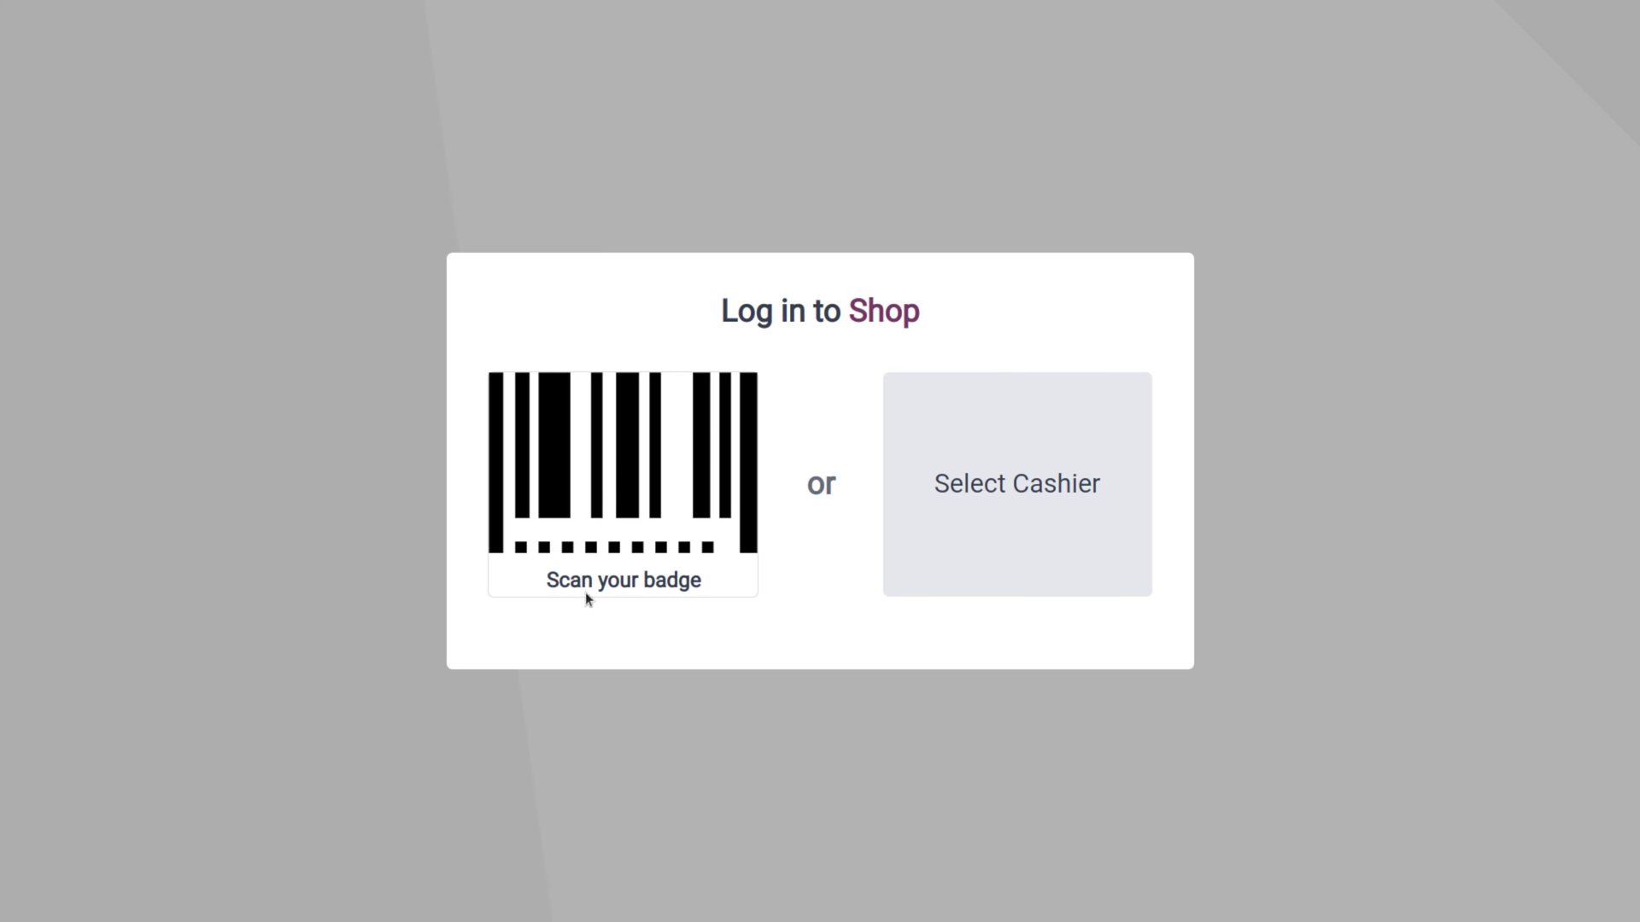
{"action": "left_click", "coordinate": [952, 527]}
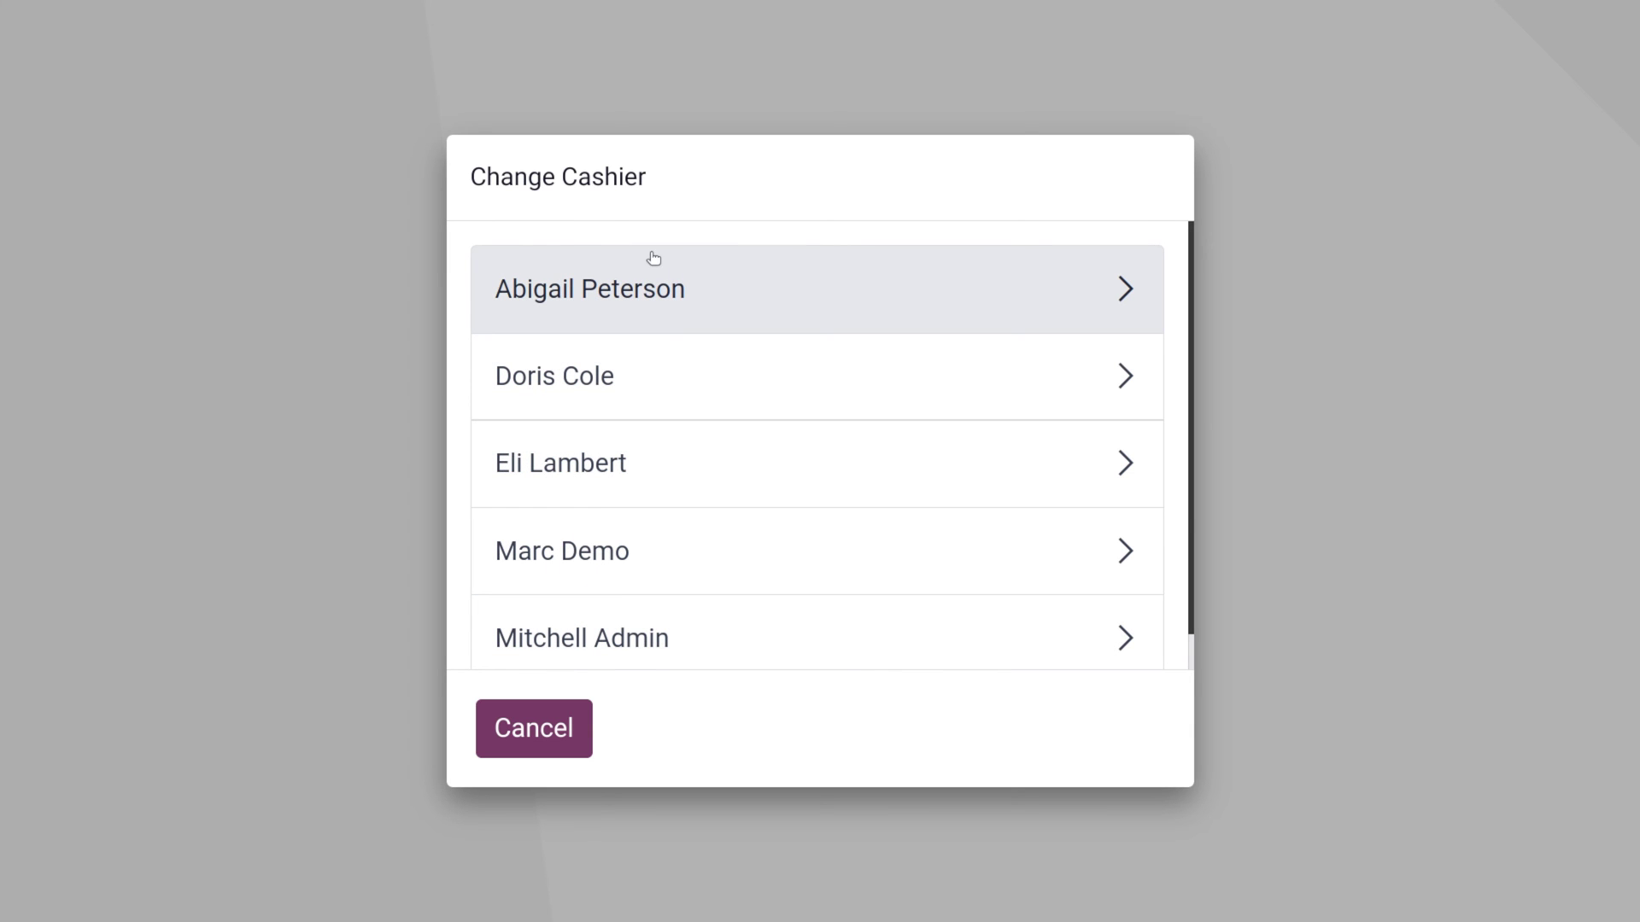
{"action": "left_click", "coordinate": [646, 322]}
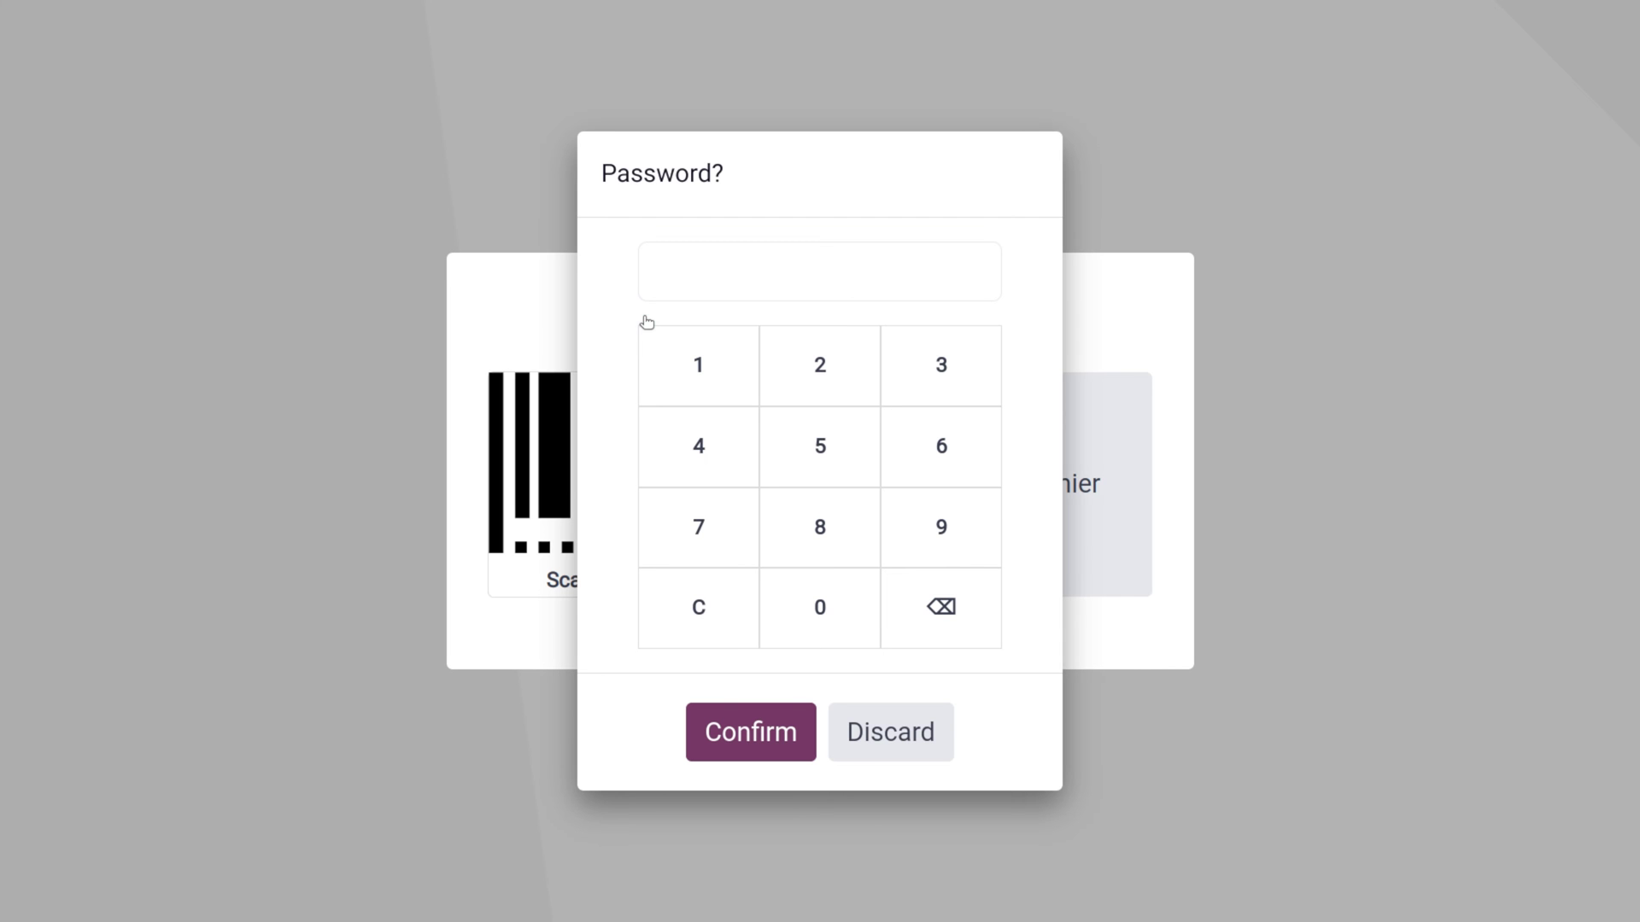
{"action": "left_click", "coordinate": [708, 377]}
{"action": "left_click", "coordinate": [820, 381]}
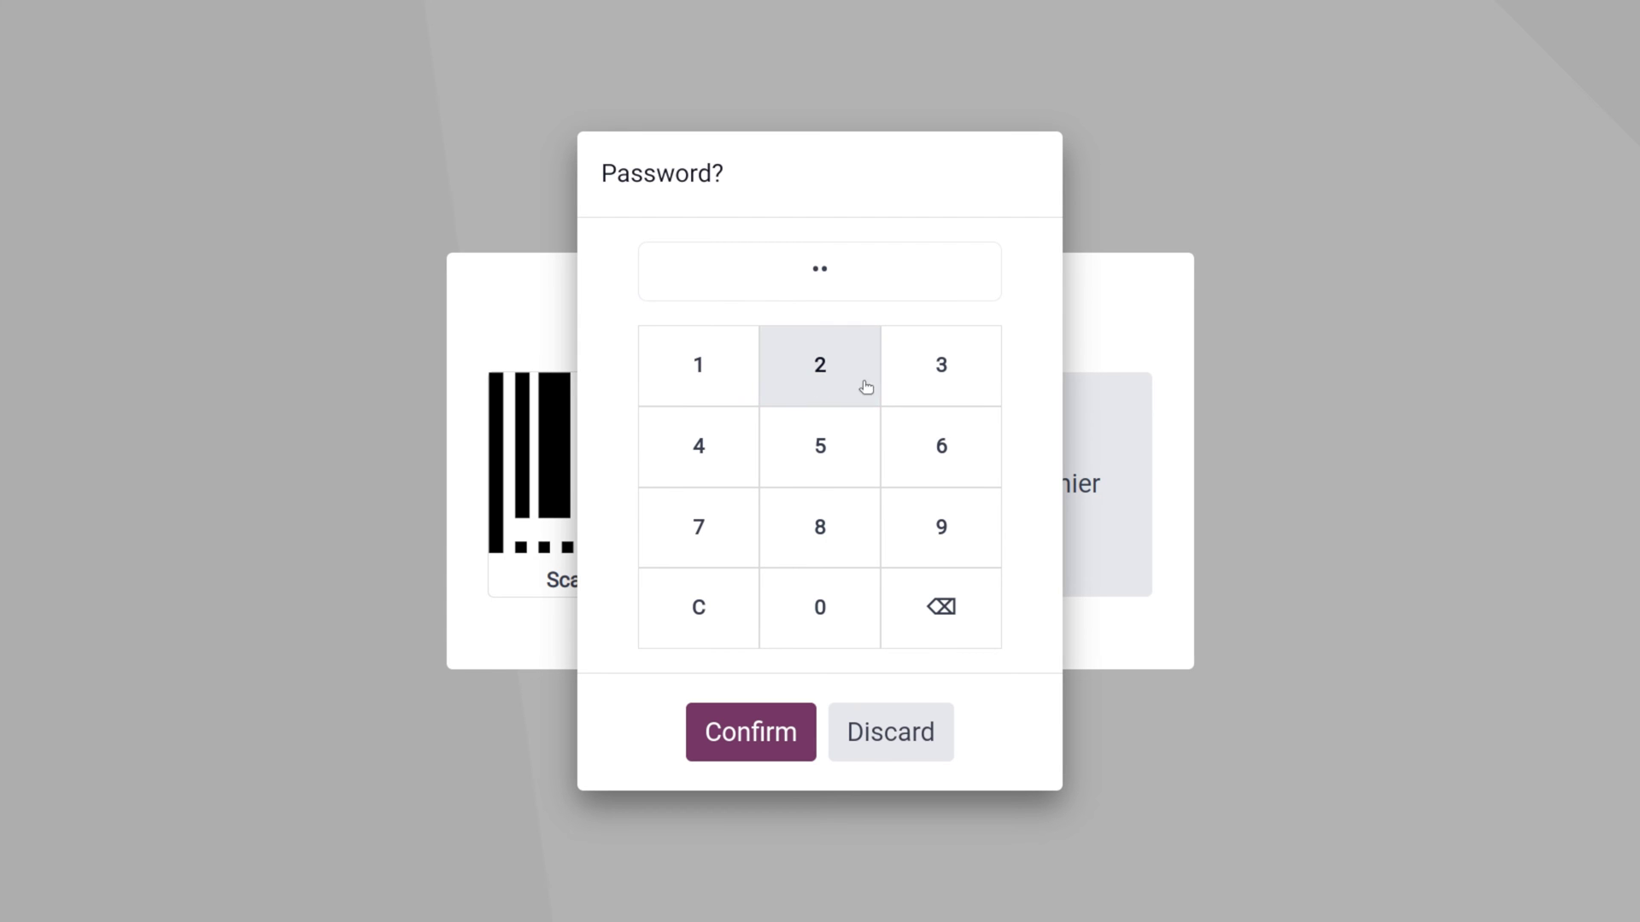
{"action": "left_click", "coordinate": [981, 395]}
{"action": "left_click", "coordinate": [737, 464]}
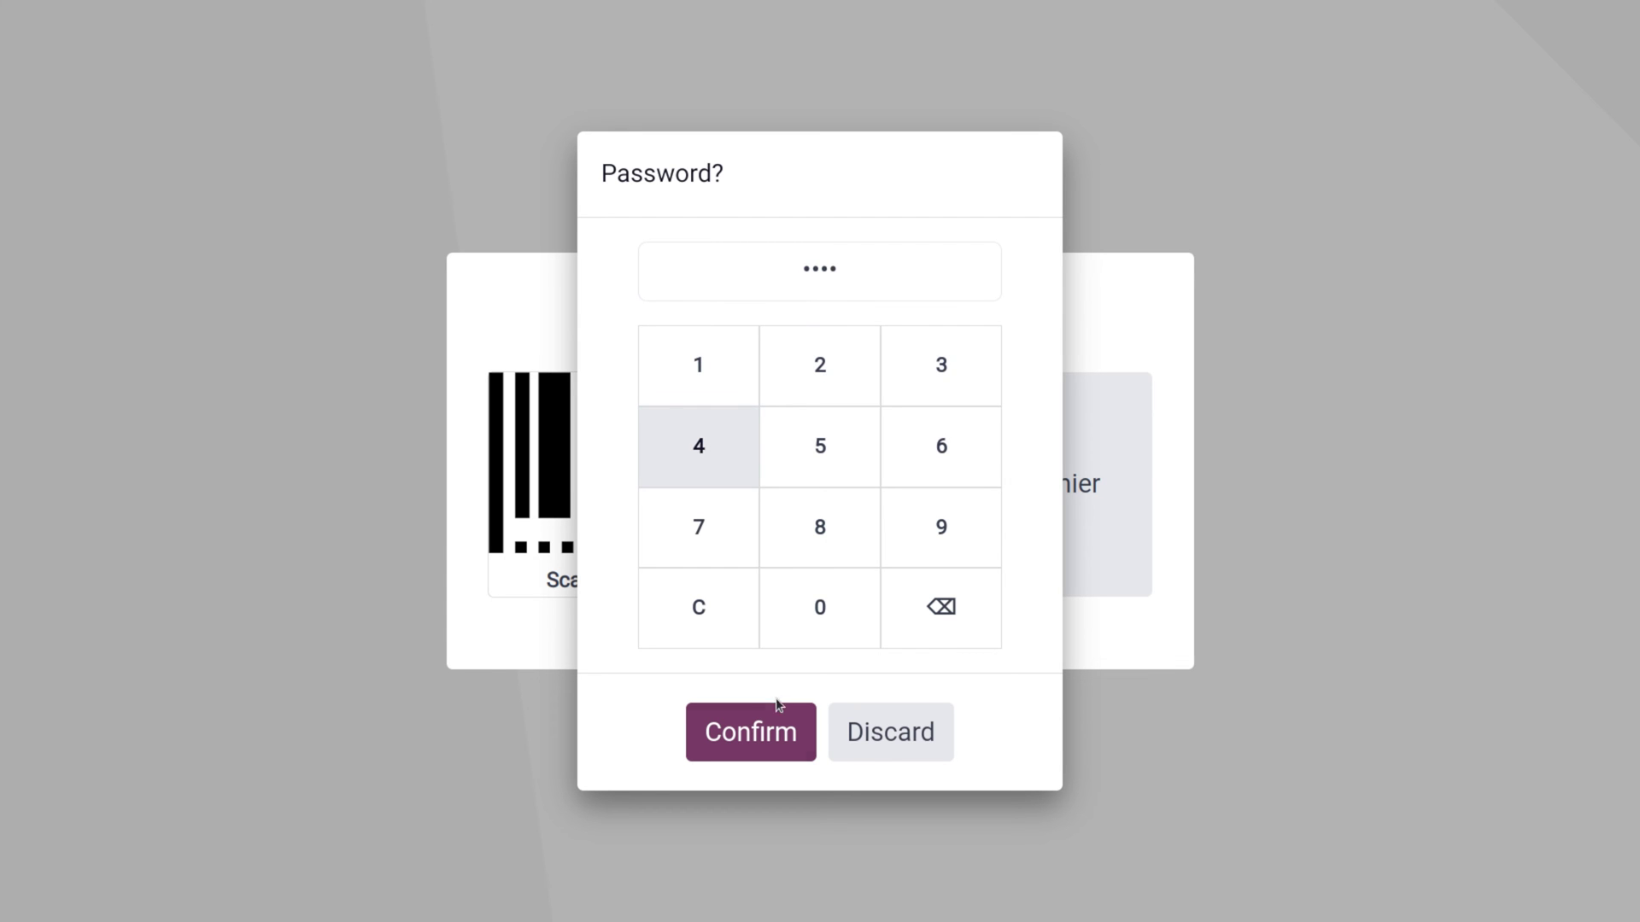
{"action": "left_click", "coordinate": [783, 732]}
Set the opening cash amount to 7536
{"action": "left_click", "coordinate": [591, 362]}
{"action": "key", "text": "BackSpace"}
{"action": "type", "text": "7536"}
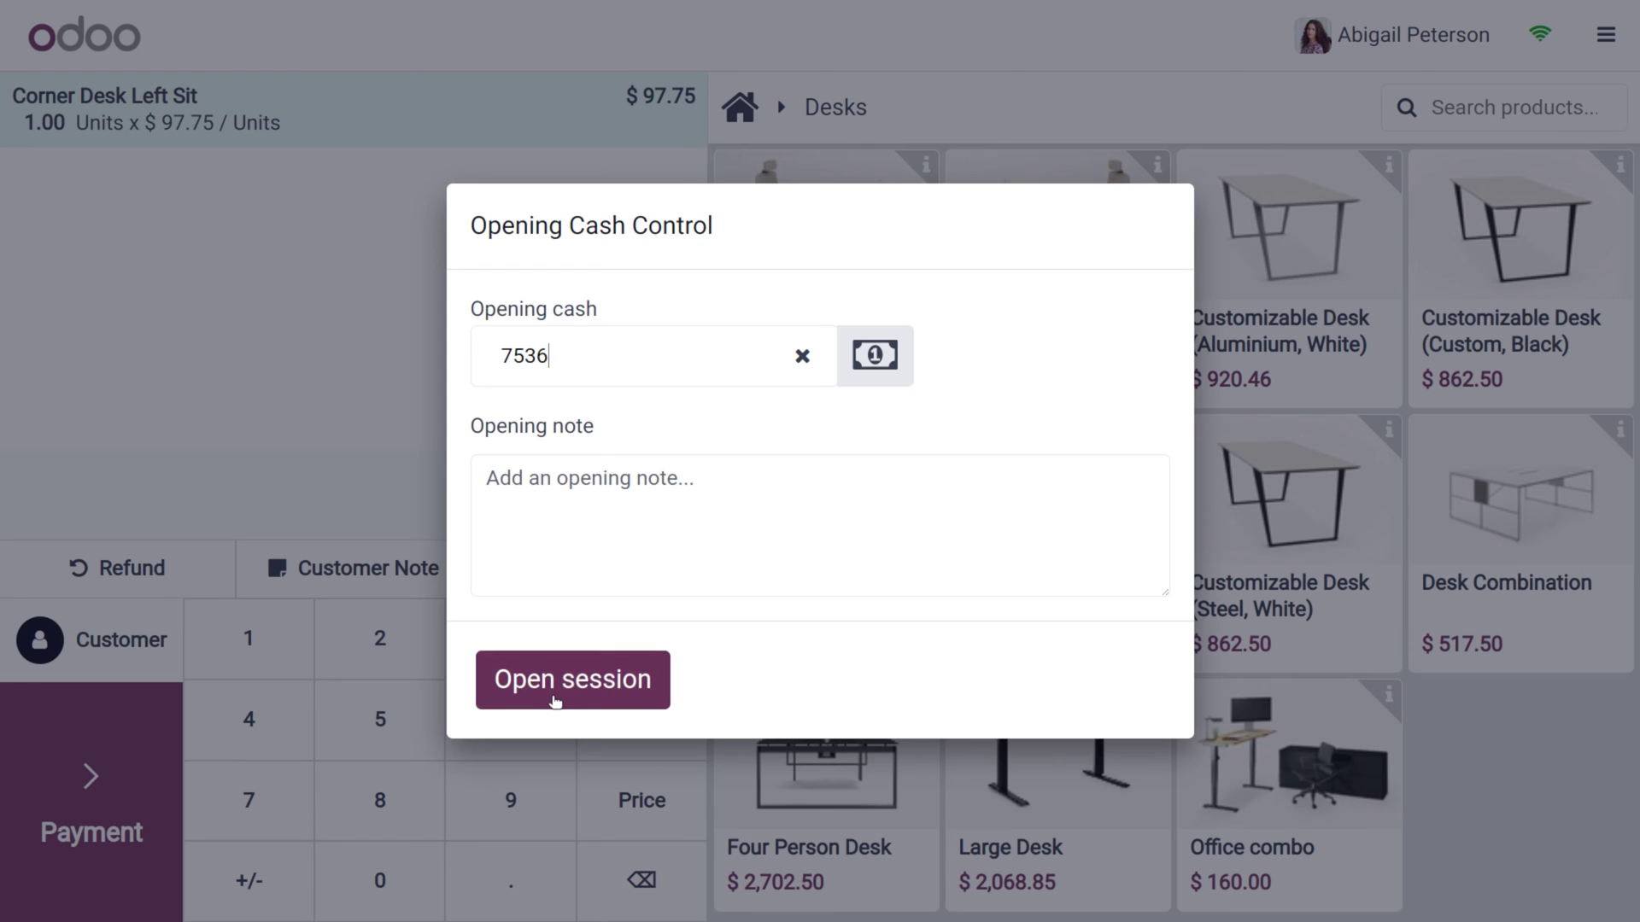
Open the session, raise Corner Desk Left Sit to 2 units and pay the $195.50 in cash
{"action": "left_click", "coordinate": [556, 695]}
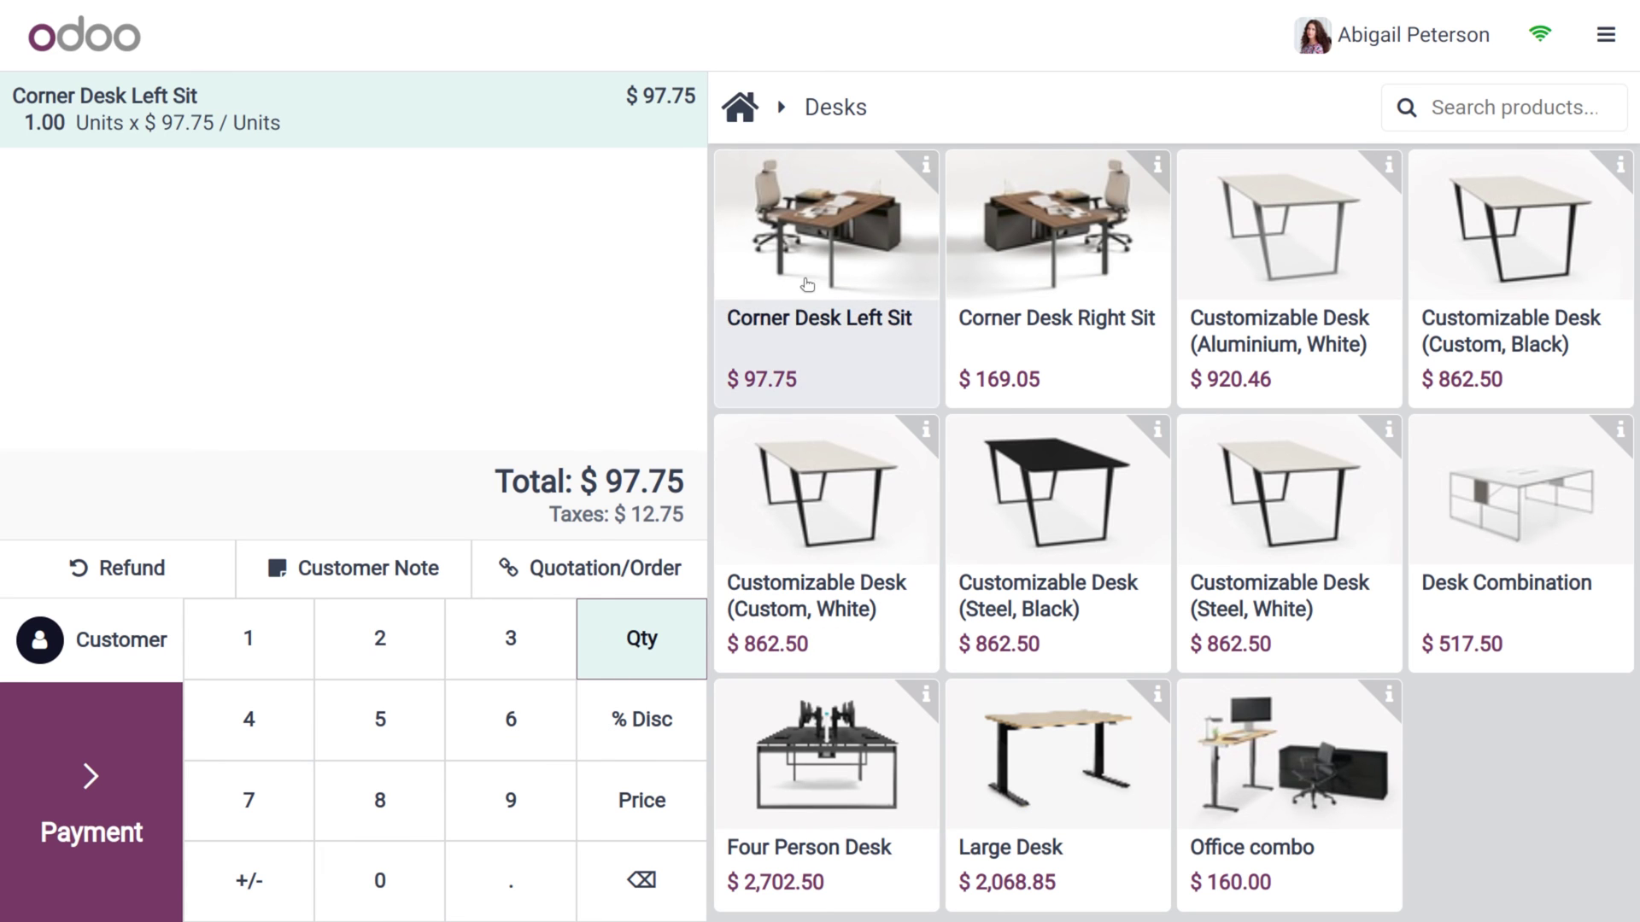
{"action": "left_click", "coordinate": [824, 284]}
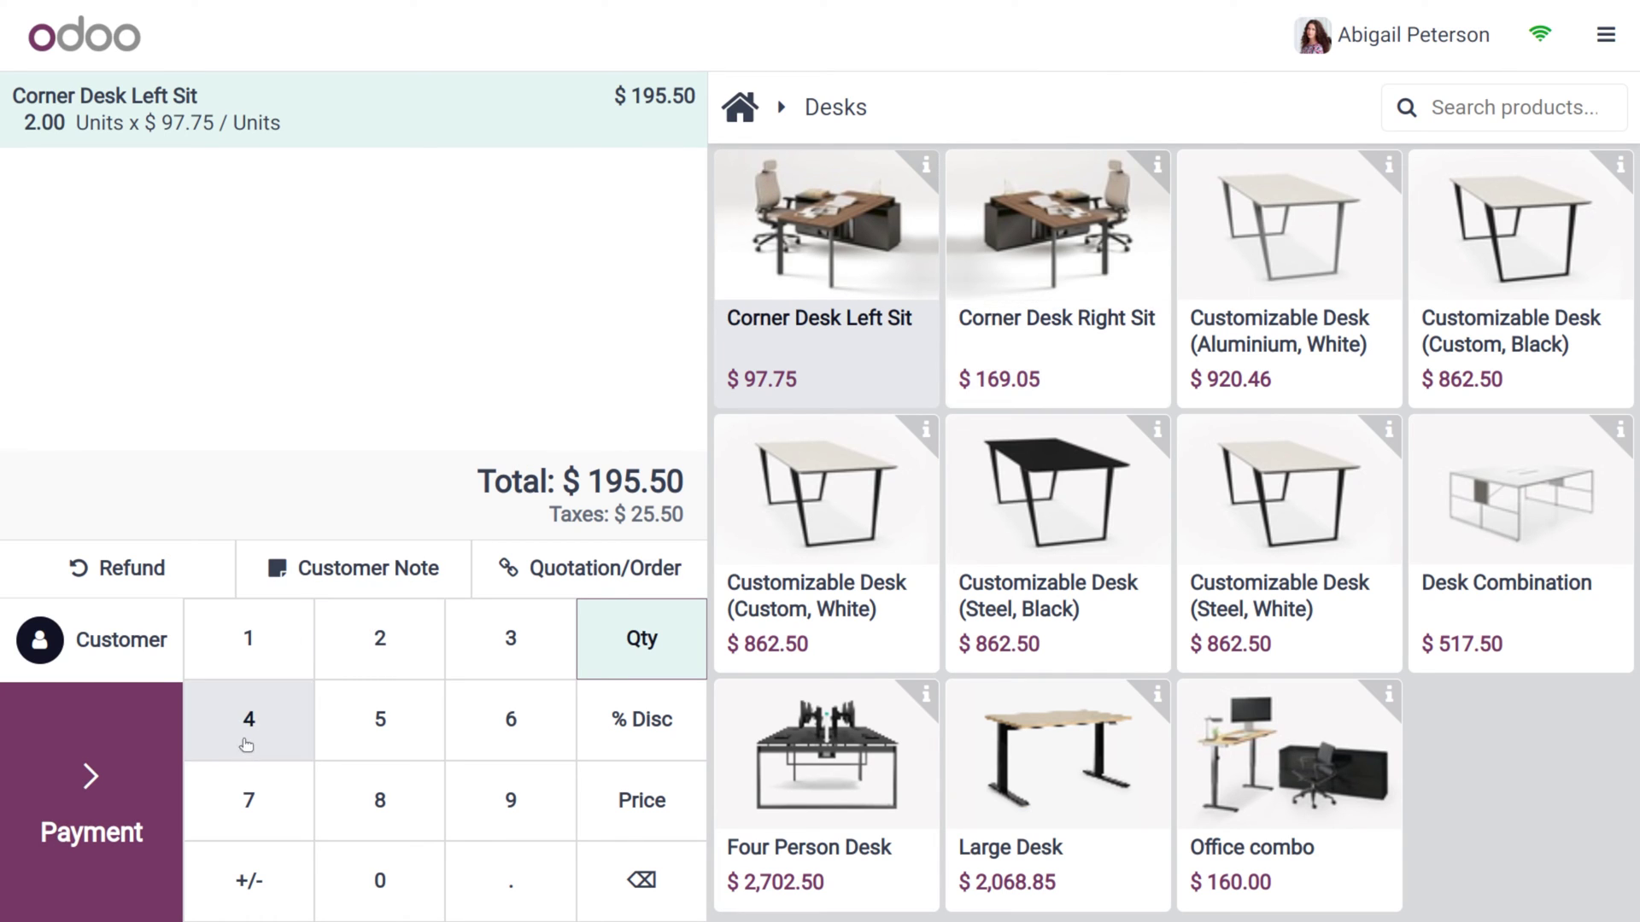
{"action": "left_click", "coordinate": [88, 793]}
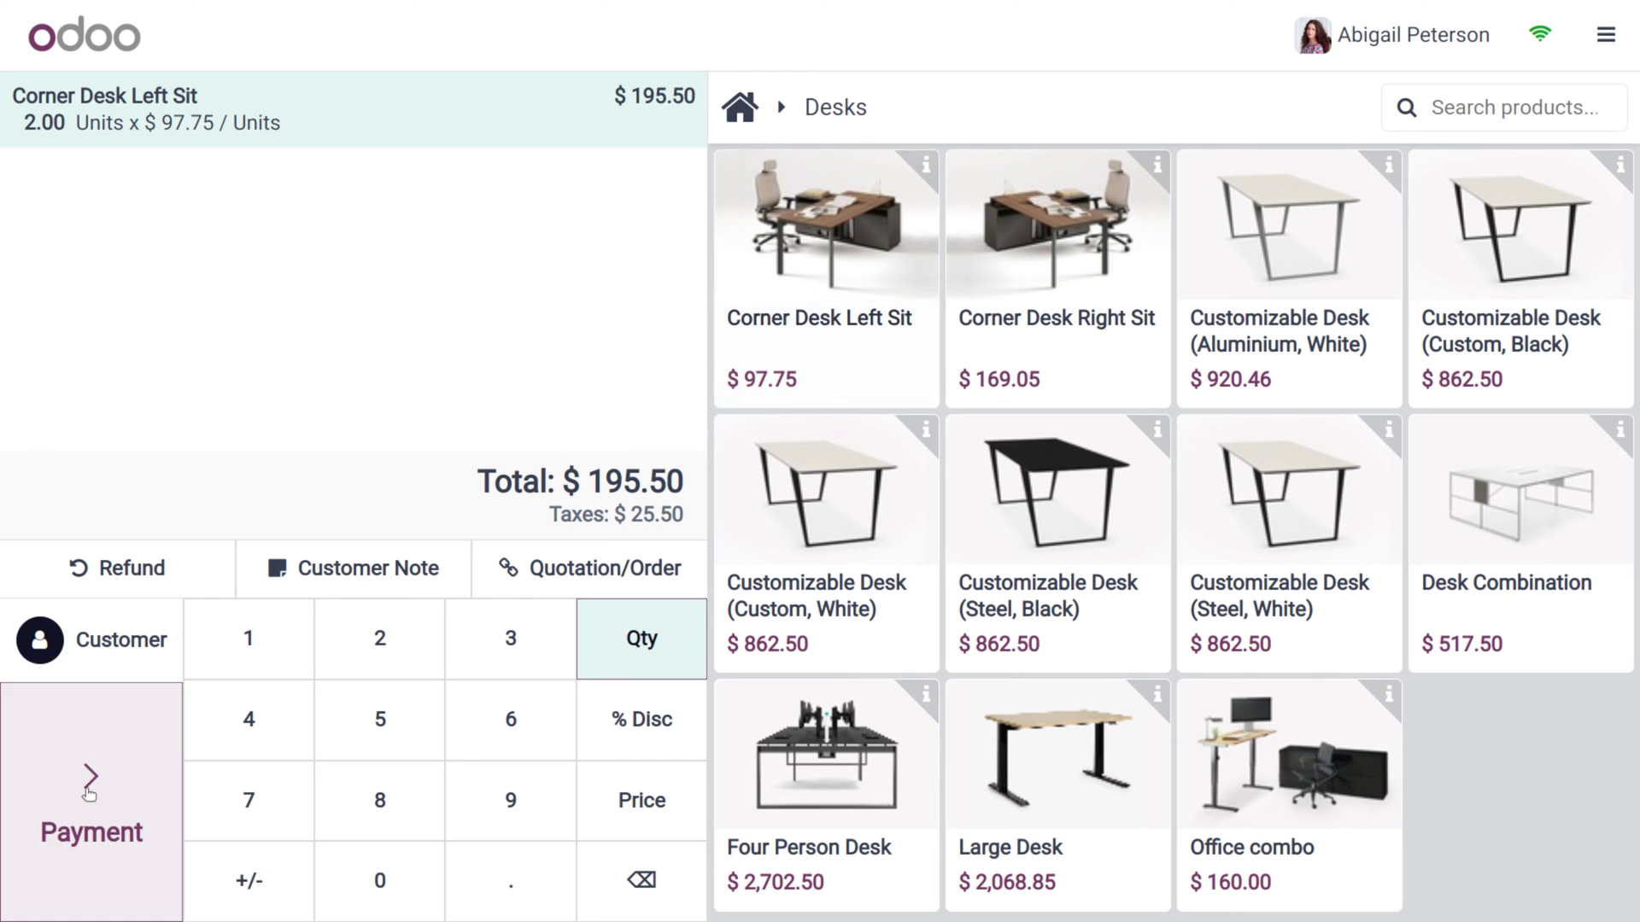
{"action": "left_click", "coordinate": [205, 283]}
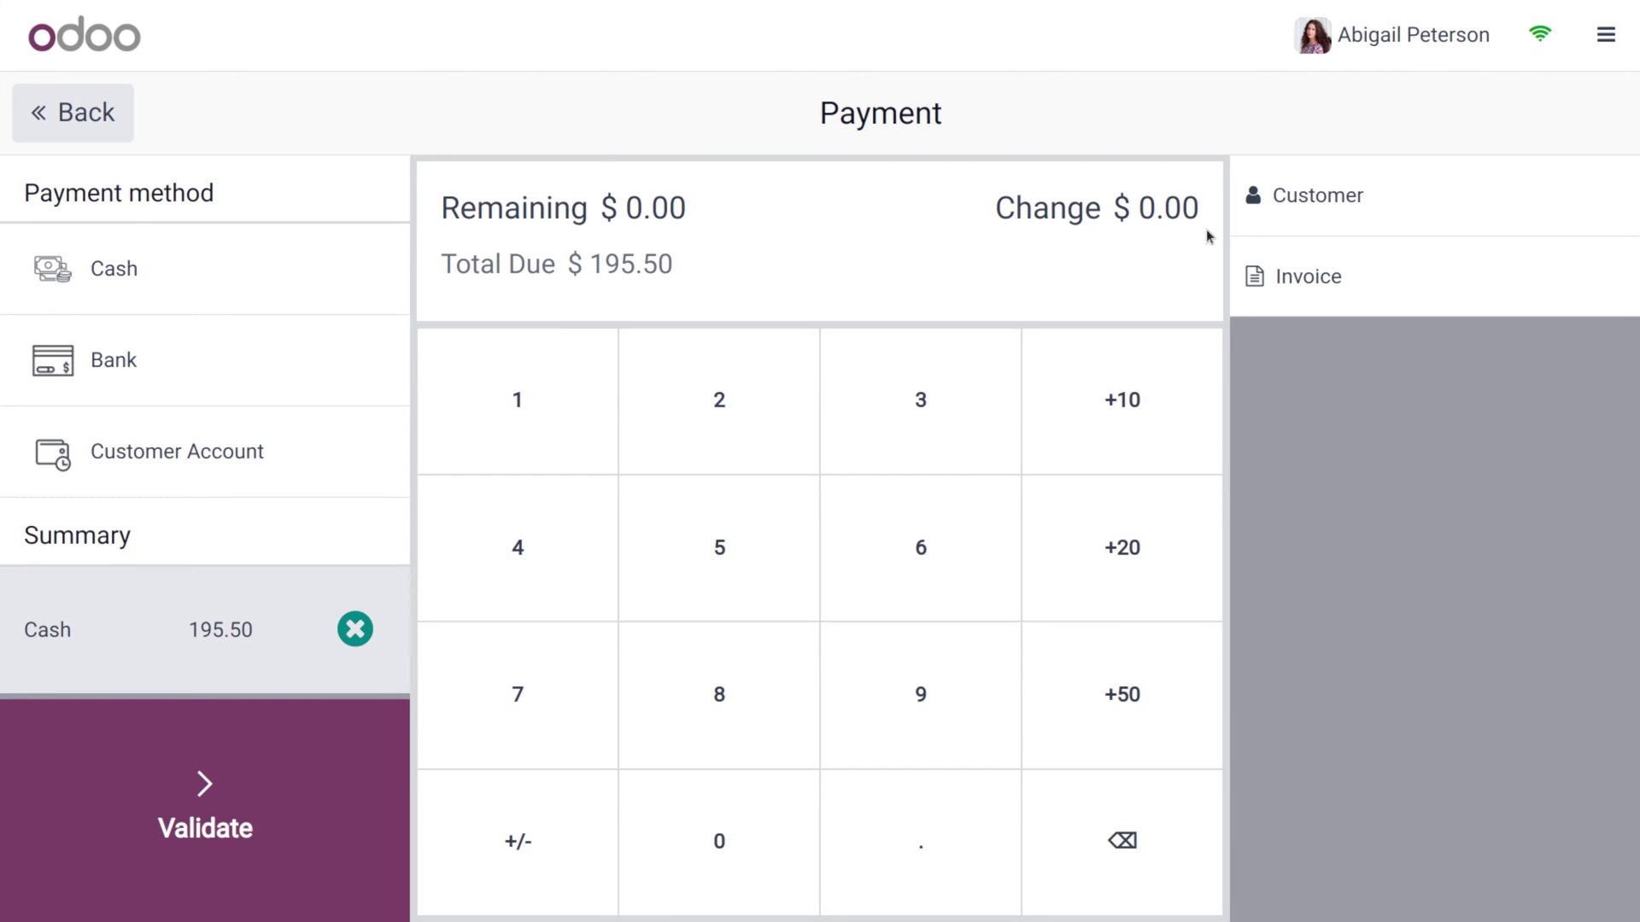
Assign a customer, request an invoice, validate the $195.50 cash payment, then bring up Change Cashier
{"action": "left_click", "coordinate": [1347, 228]}
{"action": "left_click", "coordinate": [586, 585]}
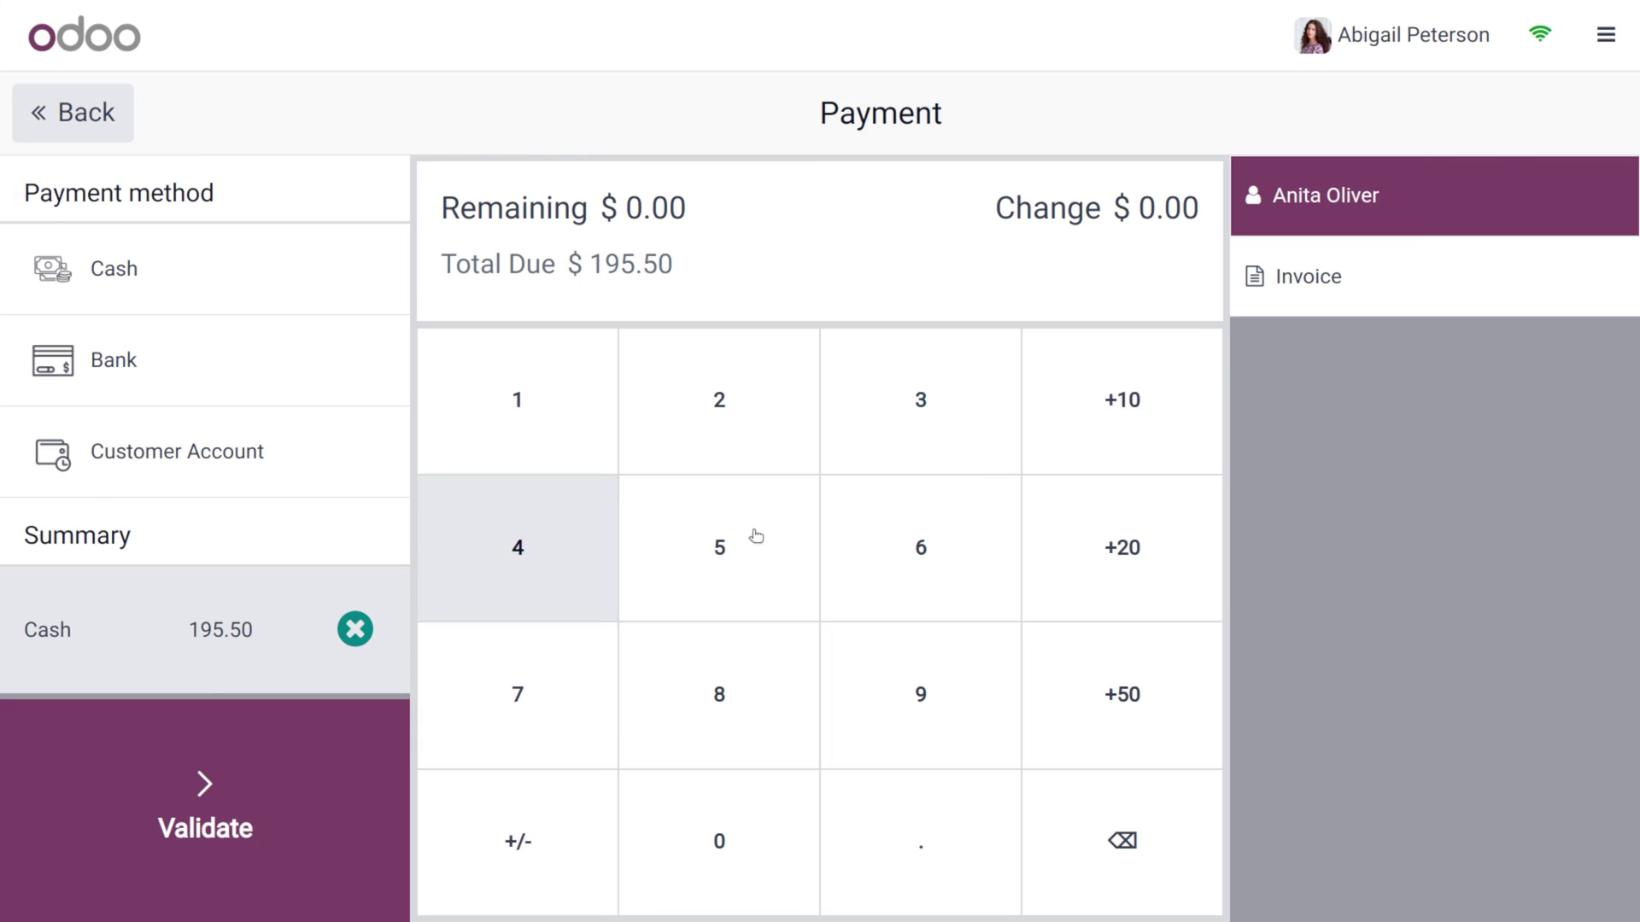
{"action": "left_click", "coordinate": [1365, 272]}
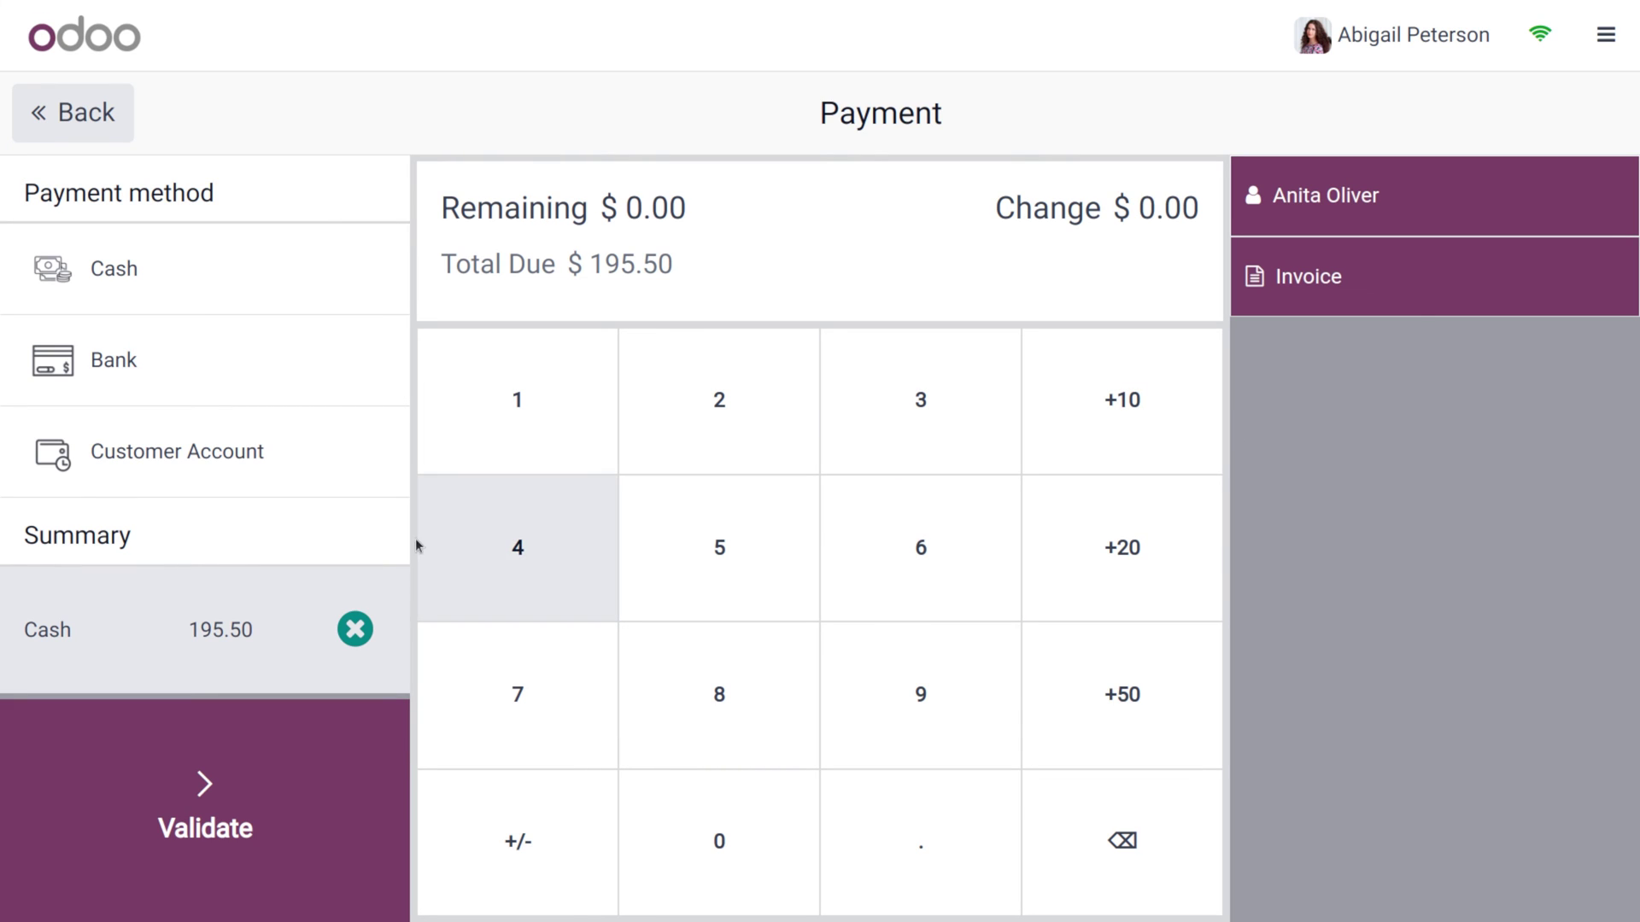
{"action": "left_click", "coordinate": [215, 773]}
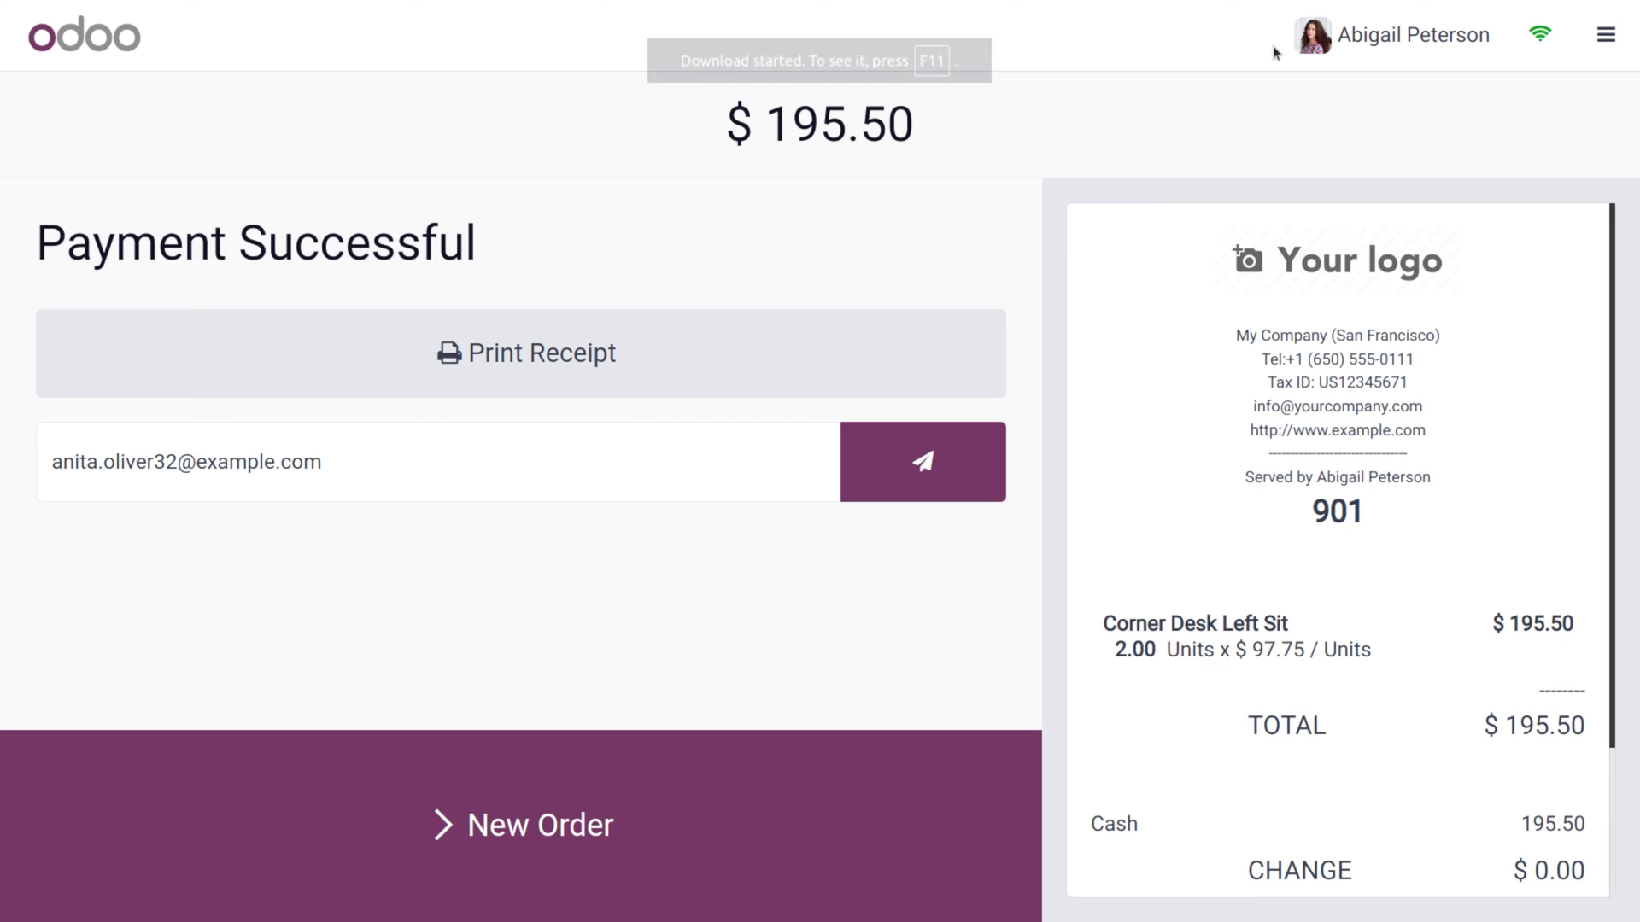
{"action": "left_click", "coordinate": [1456, 22]}
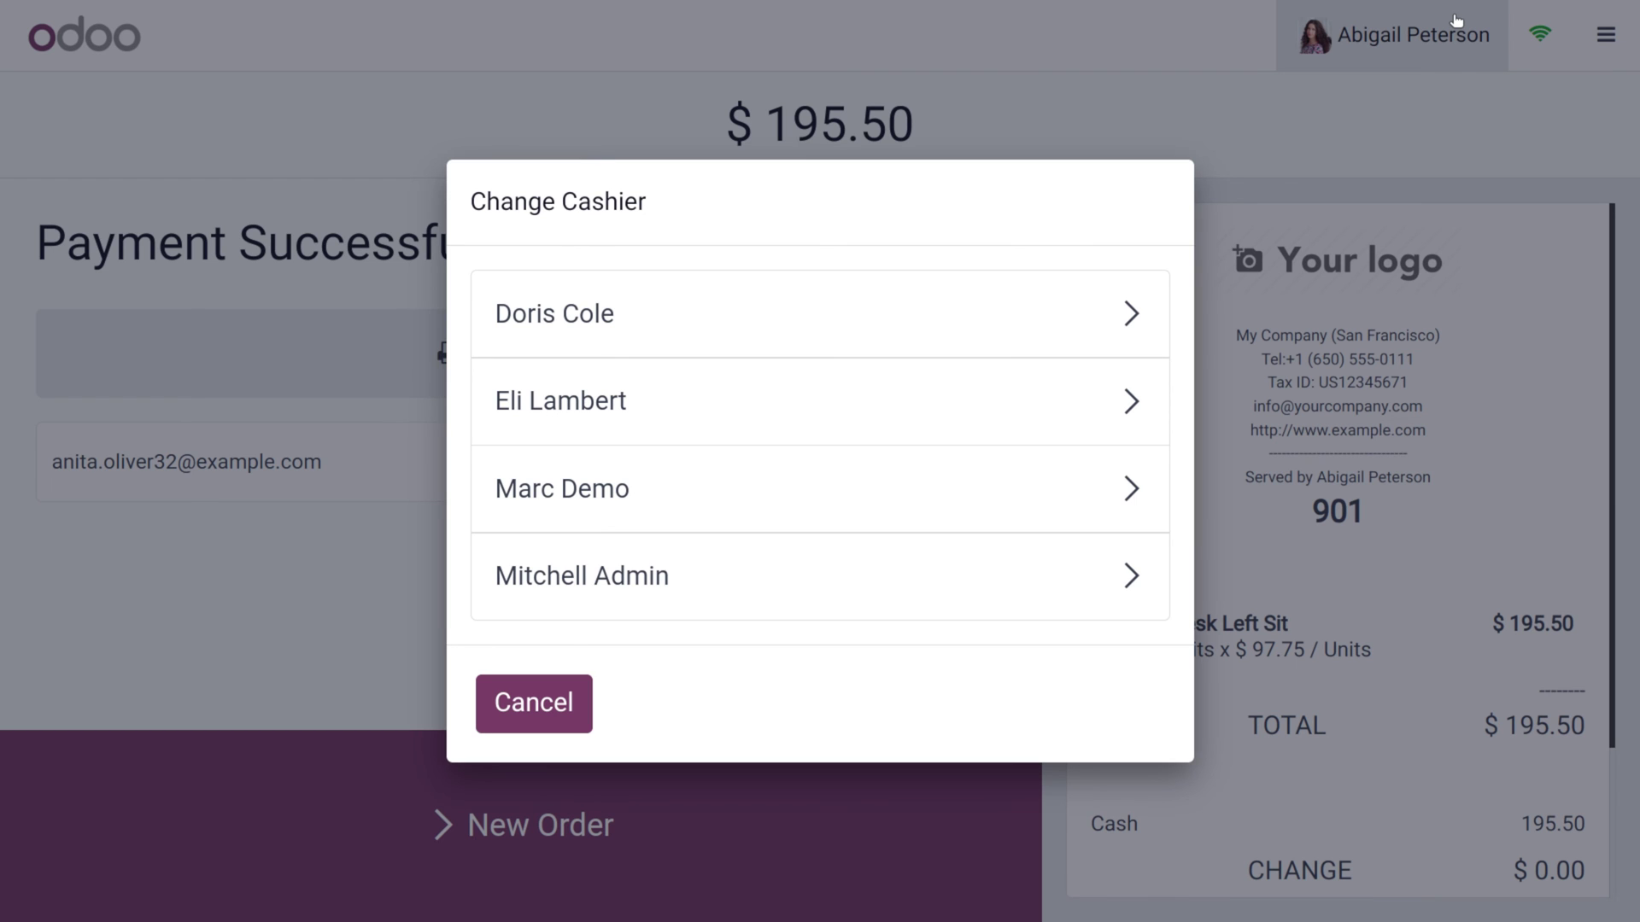
Close the cashier list without switching and review this cashier's session options
{"action": "left_click", "coordinate": [558, 703]}
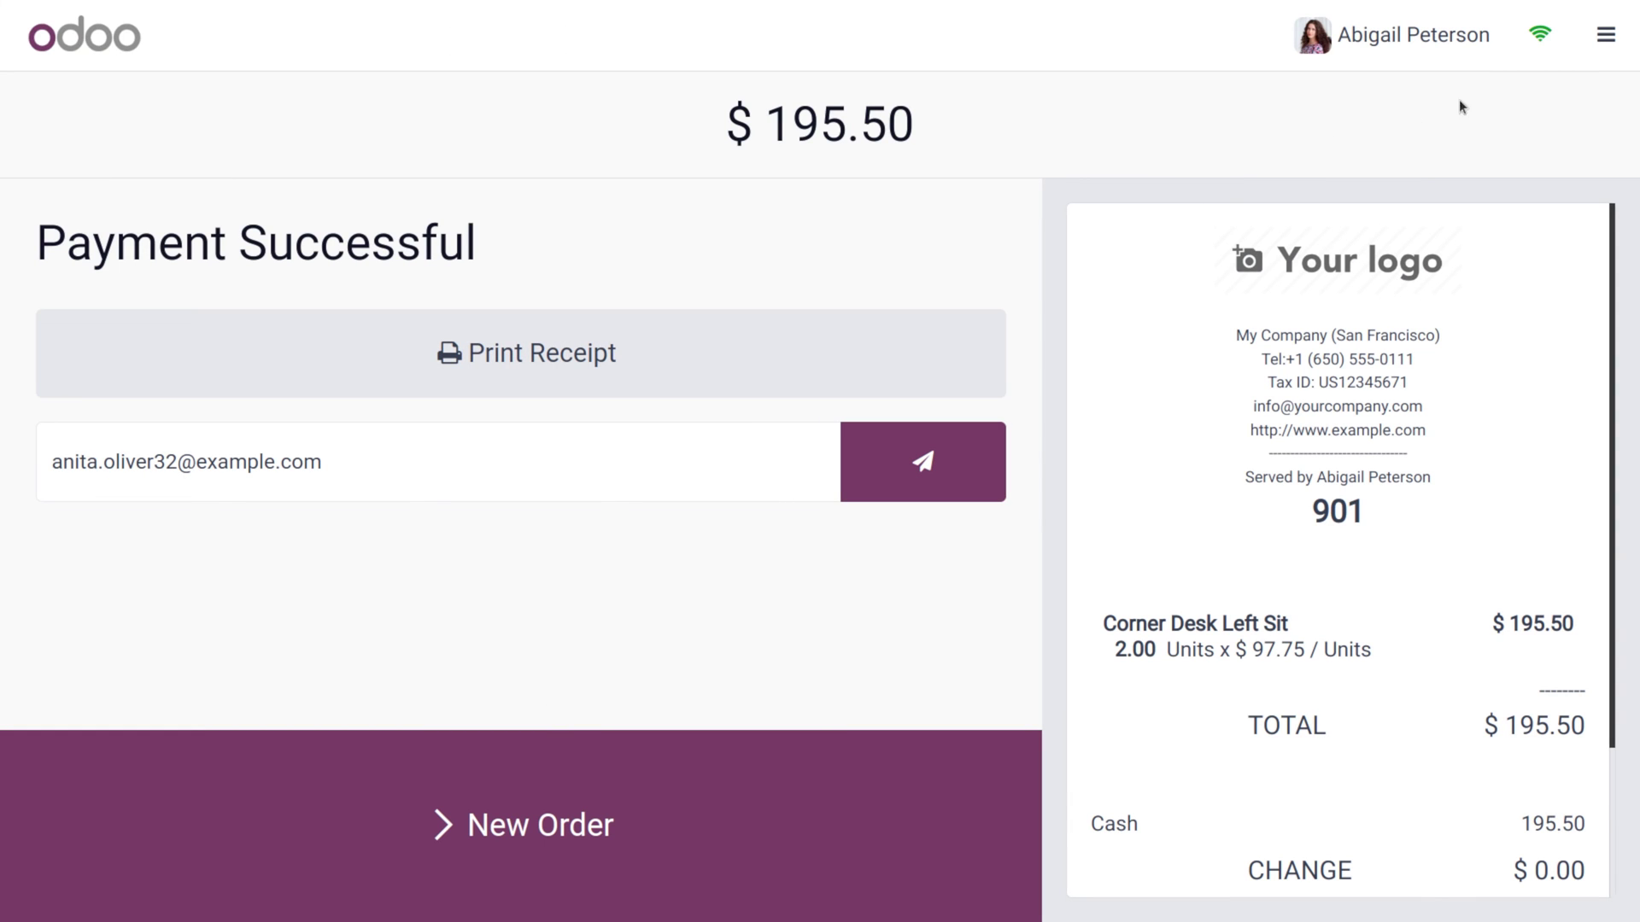
{"action": "left_click", "coordinate": [1597, 32]}
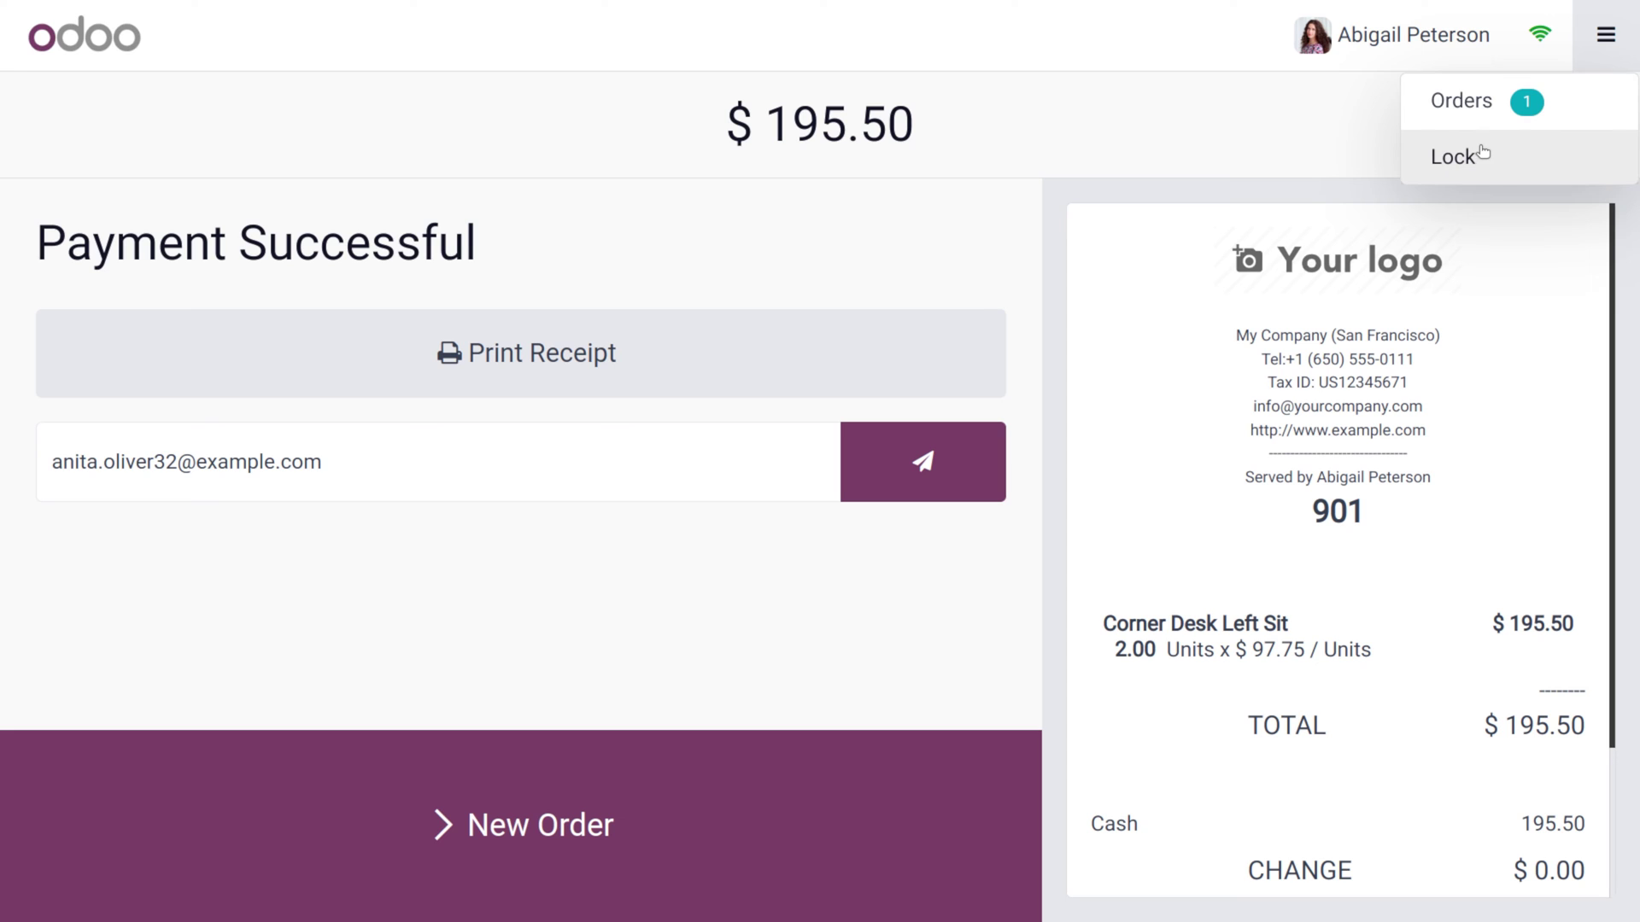
{"action": "left_click", "coordinate": [1436, 41]}
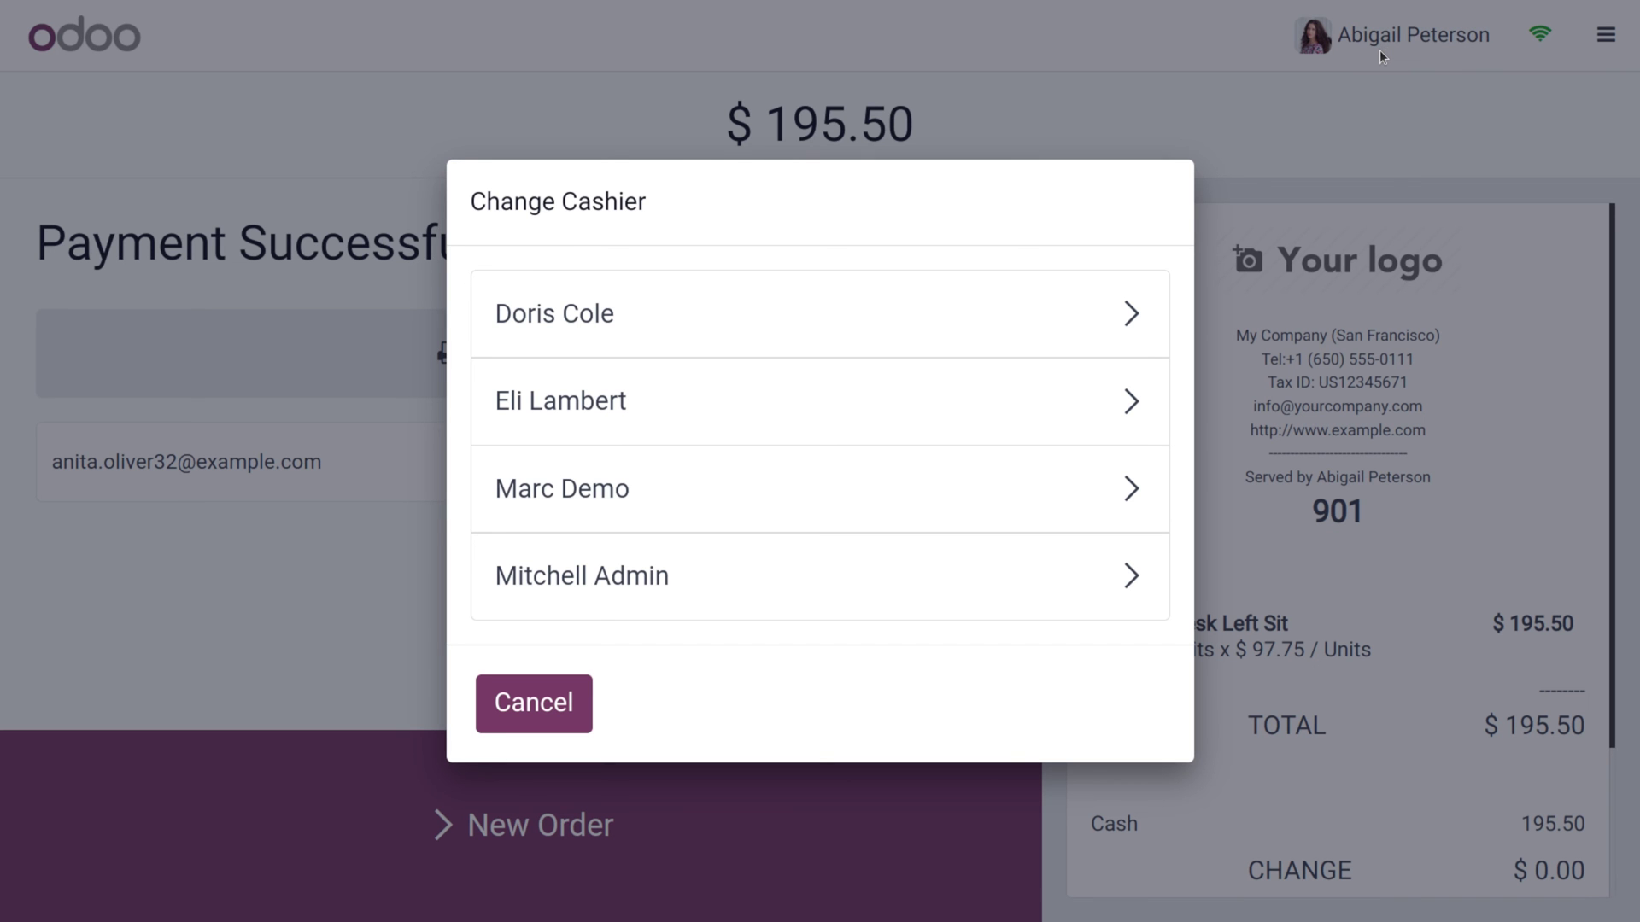
Switch the cashier to another employee verified by PIN, then start a new empty order
{"action": "left_click", "coordinate": [833, 481]}
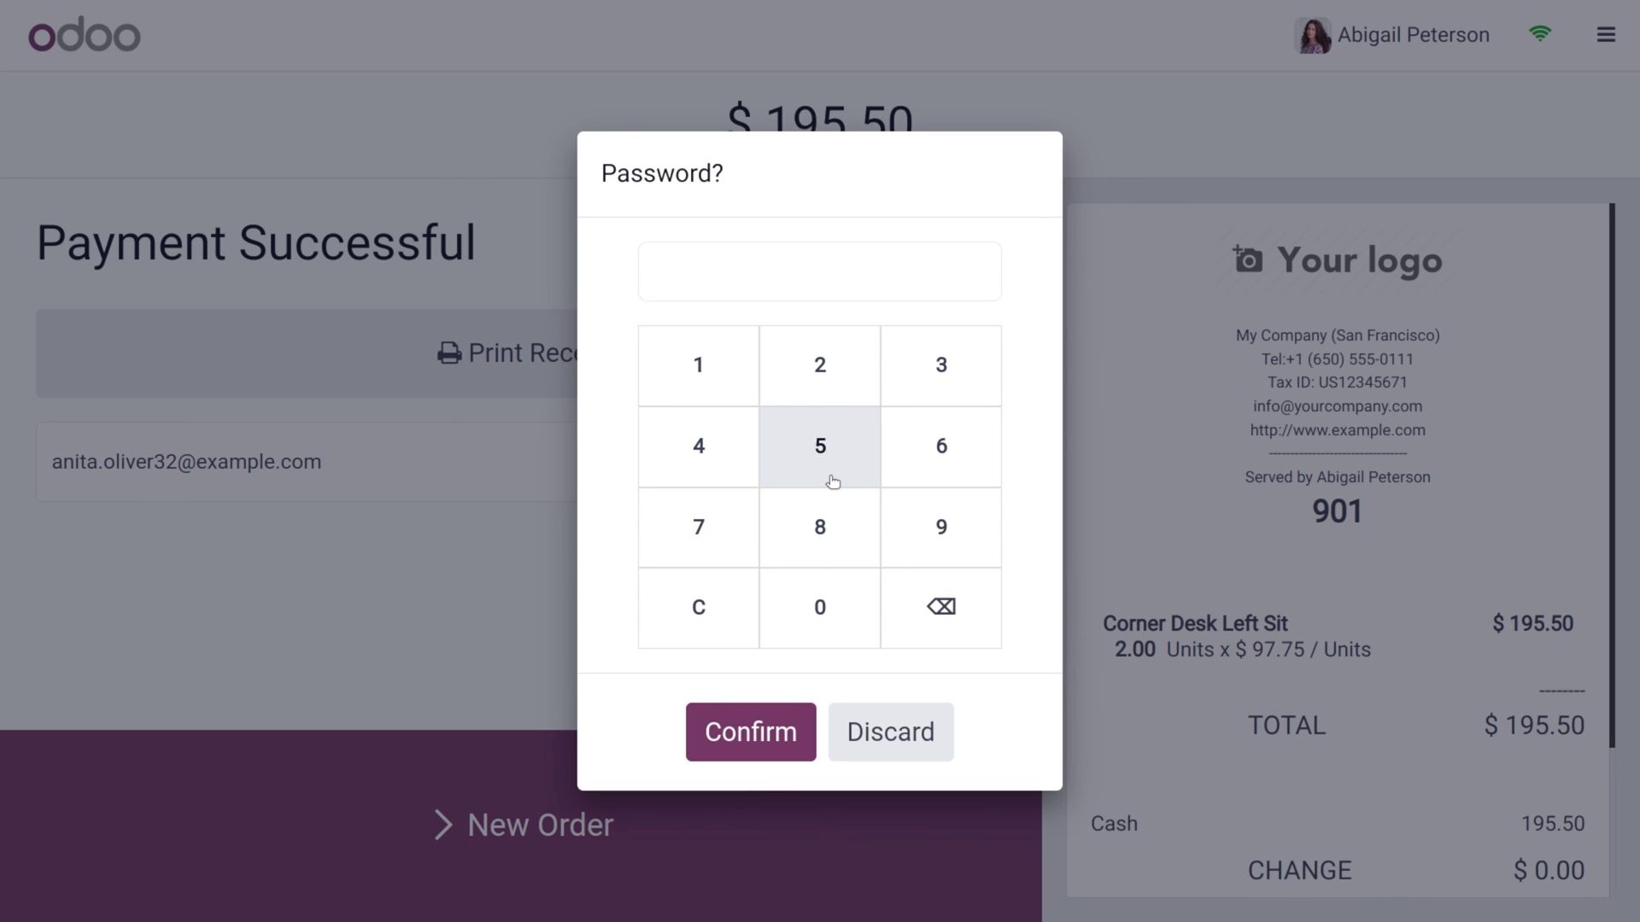
{"action": "left_click", "coordinate": [955, 550]}
{"action": "left_click", "coordinate": [770, 521]}
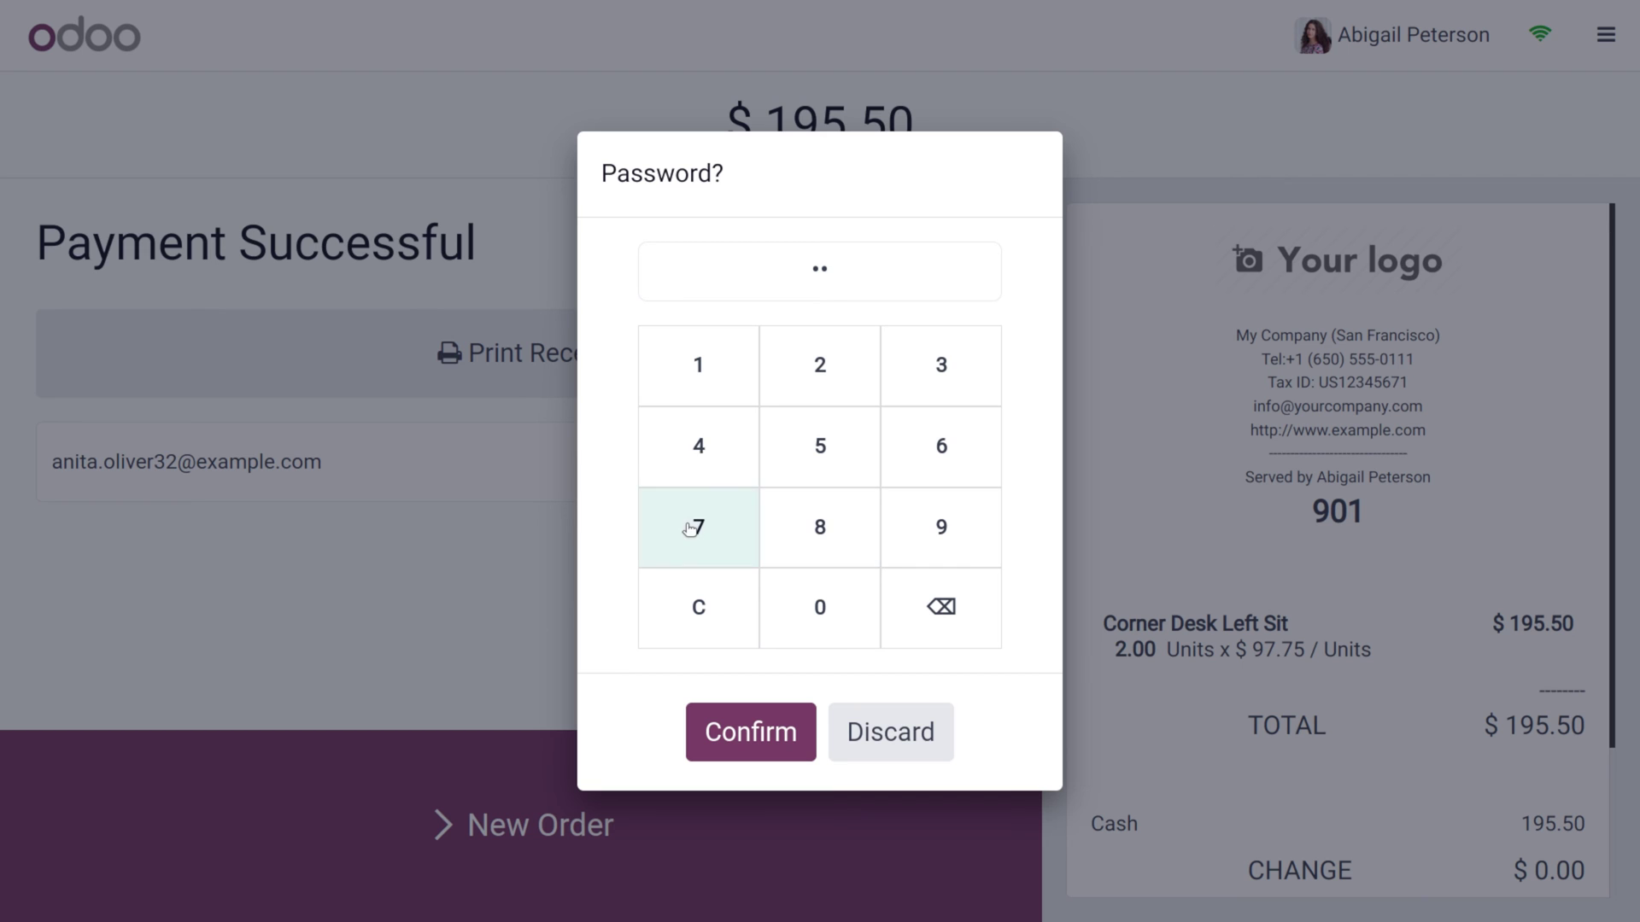
{"action": "left_click", "coordinate": [690, 530]}
{"action": "left_click", "coordinate": [688, 469]}
{"action": "left_click", "coordinate": [753, 732]}
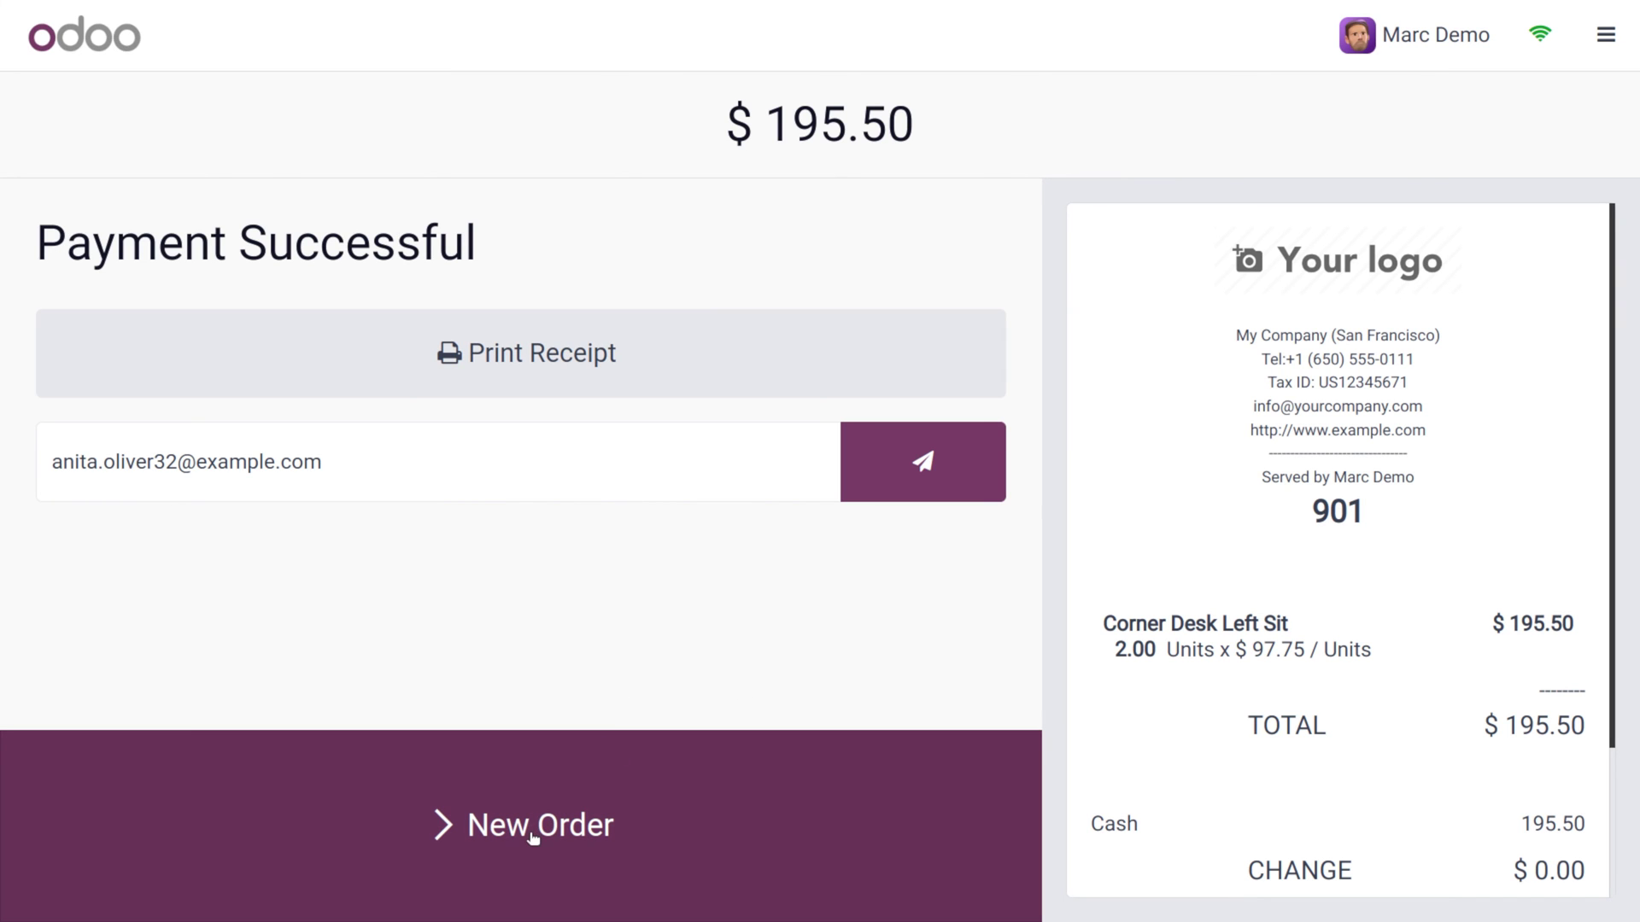
{"action": "left_click", "coordinate": [533, 834]}
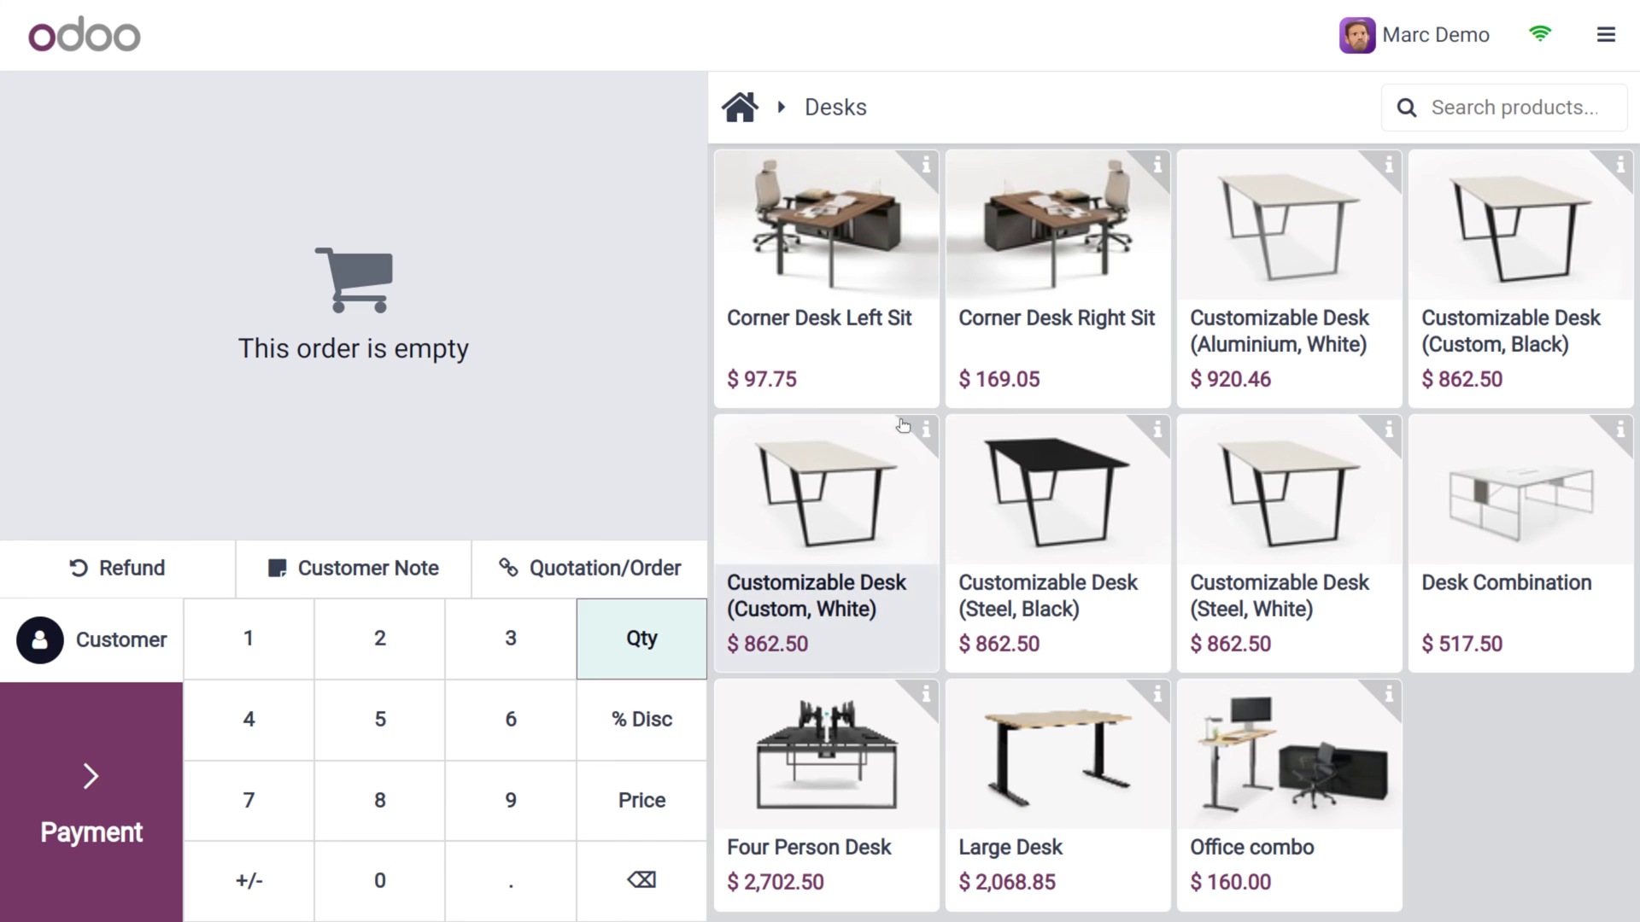
Add 6 Corner Desk Right Sit at $169.05 each ($1,014.30 total) and check the session menu
{"action": "left_click", "coordinate": [1082, 265]}
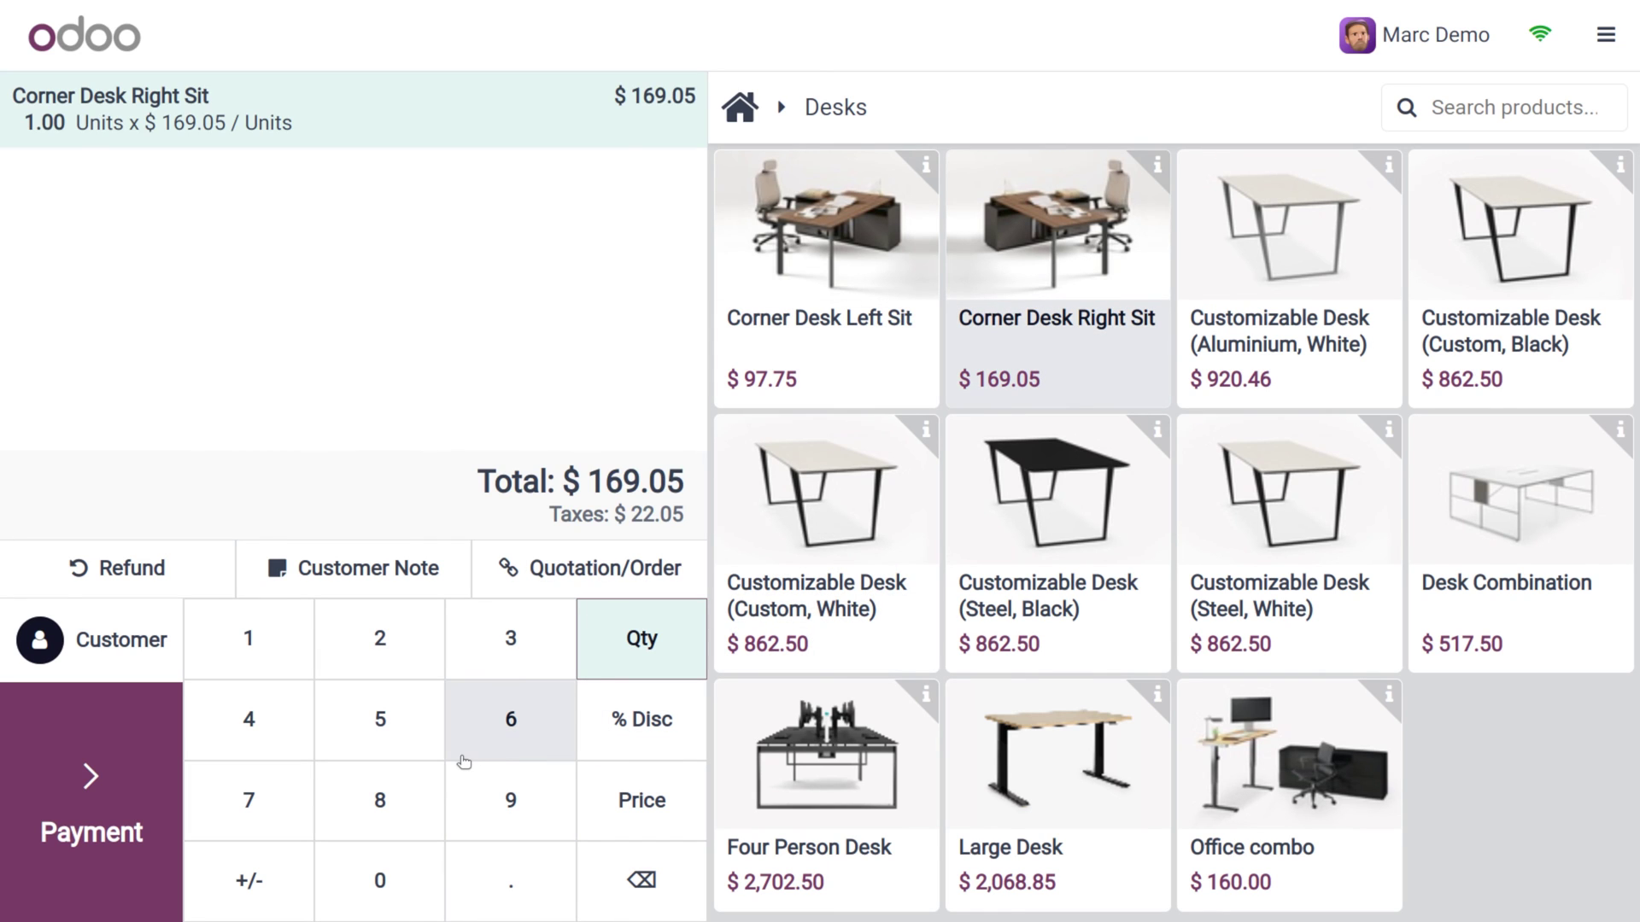
{"action": "left_click", "coordinate": [463, 759]}
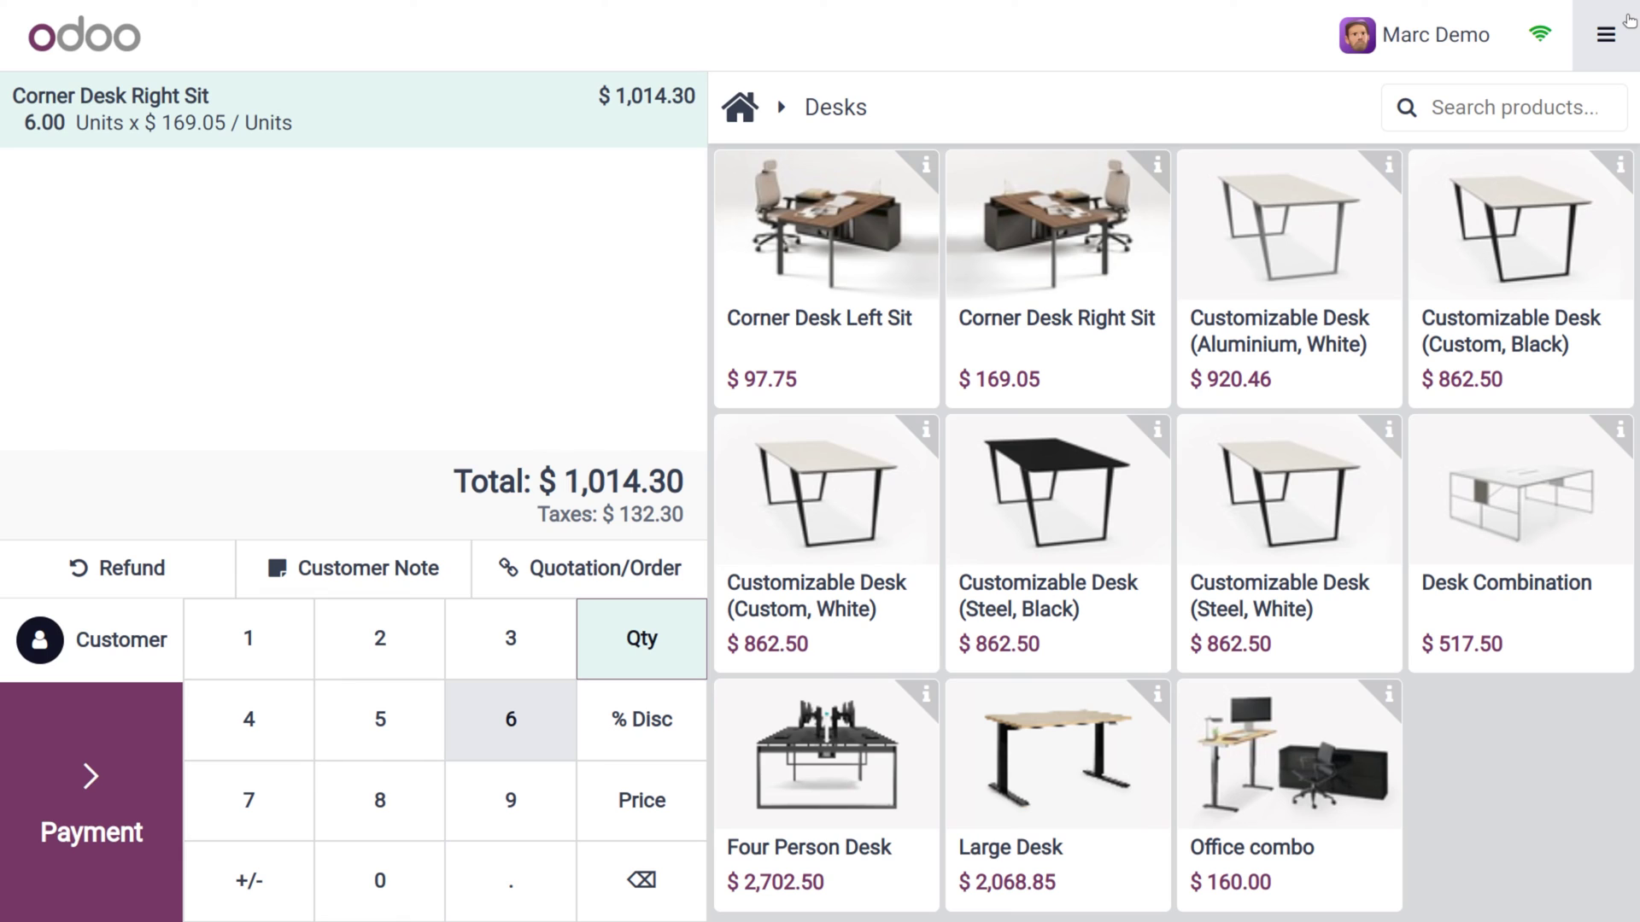
{"action": "left_click", "coordinate": [1628, 20]}
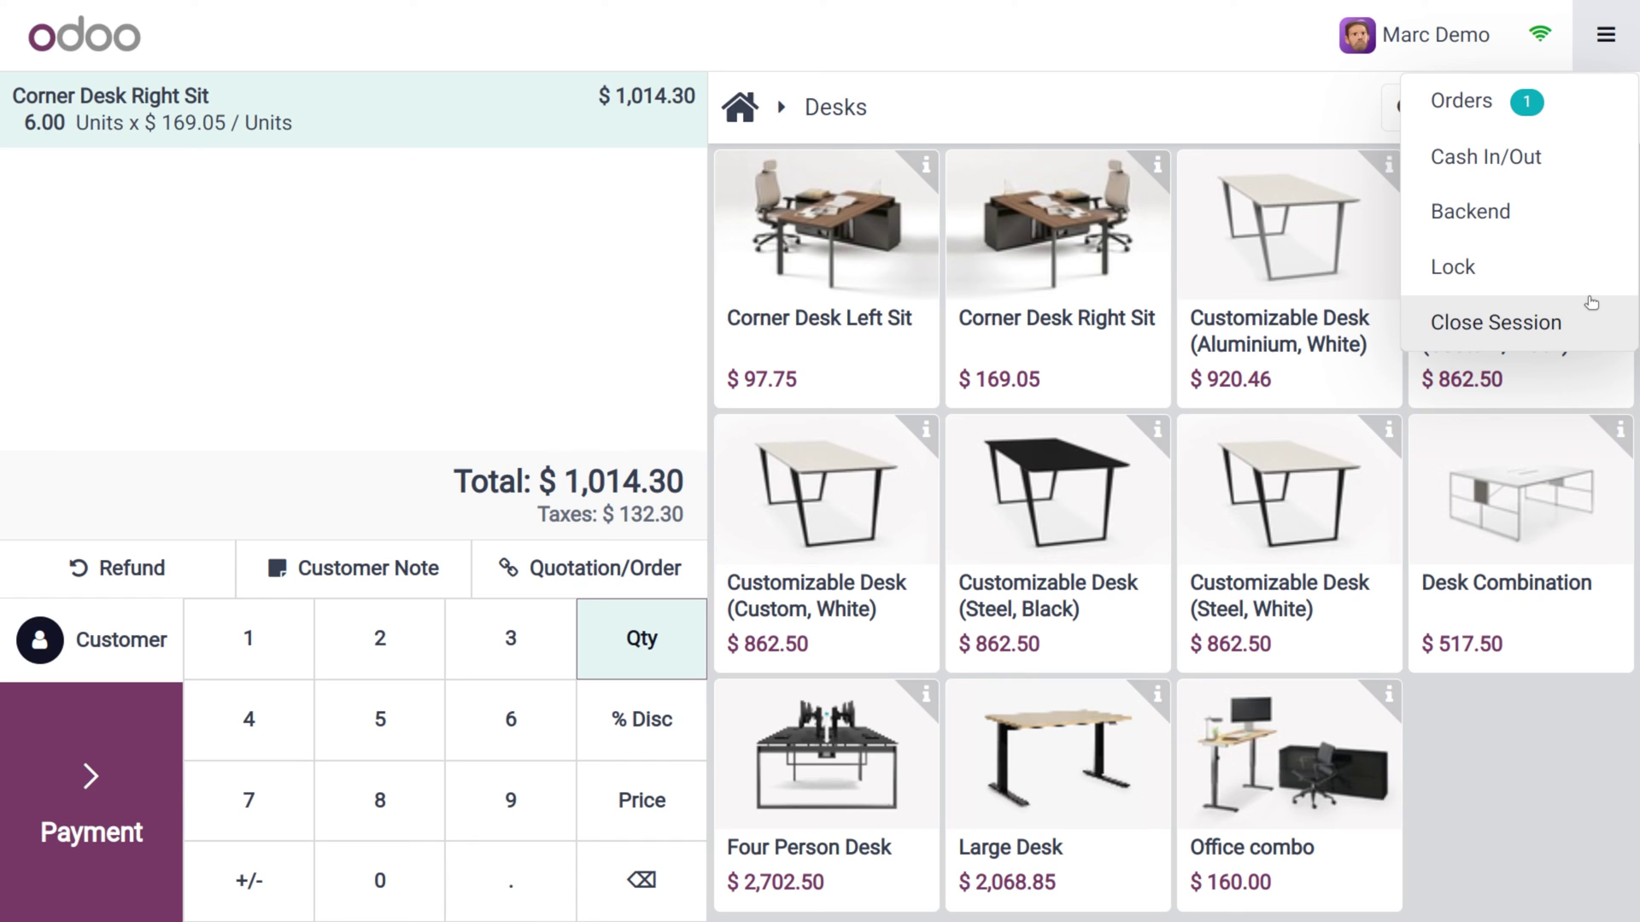
Hand the open $1,014.30 order to another employee as cashier, confirmed with their PIN
{"action": "left_click", "coordinate": [1443, 43]}
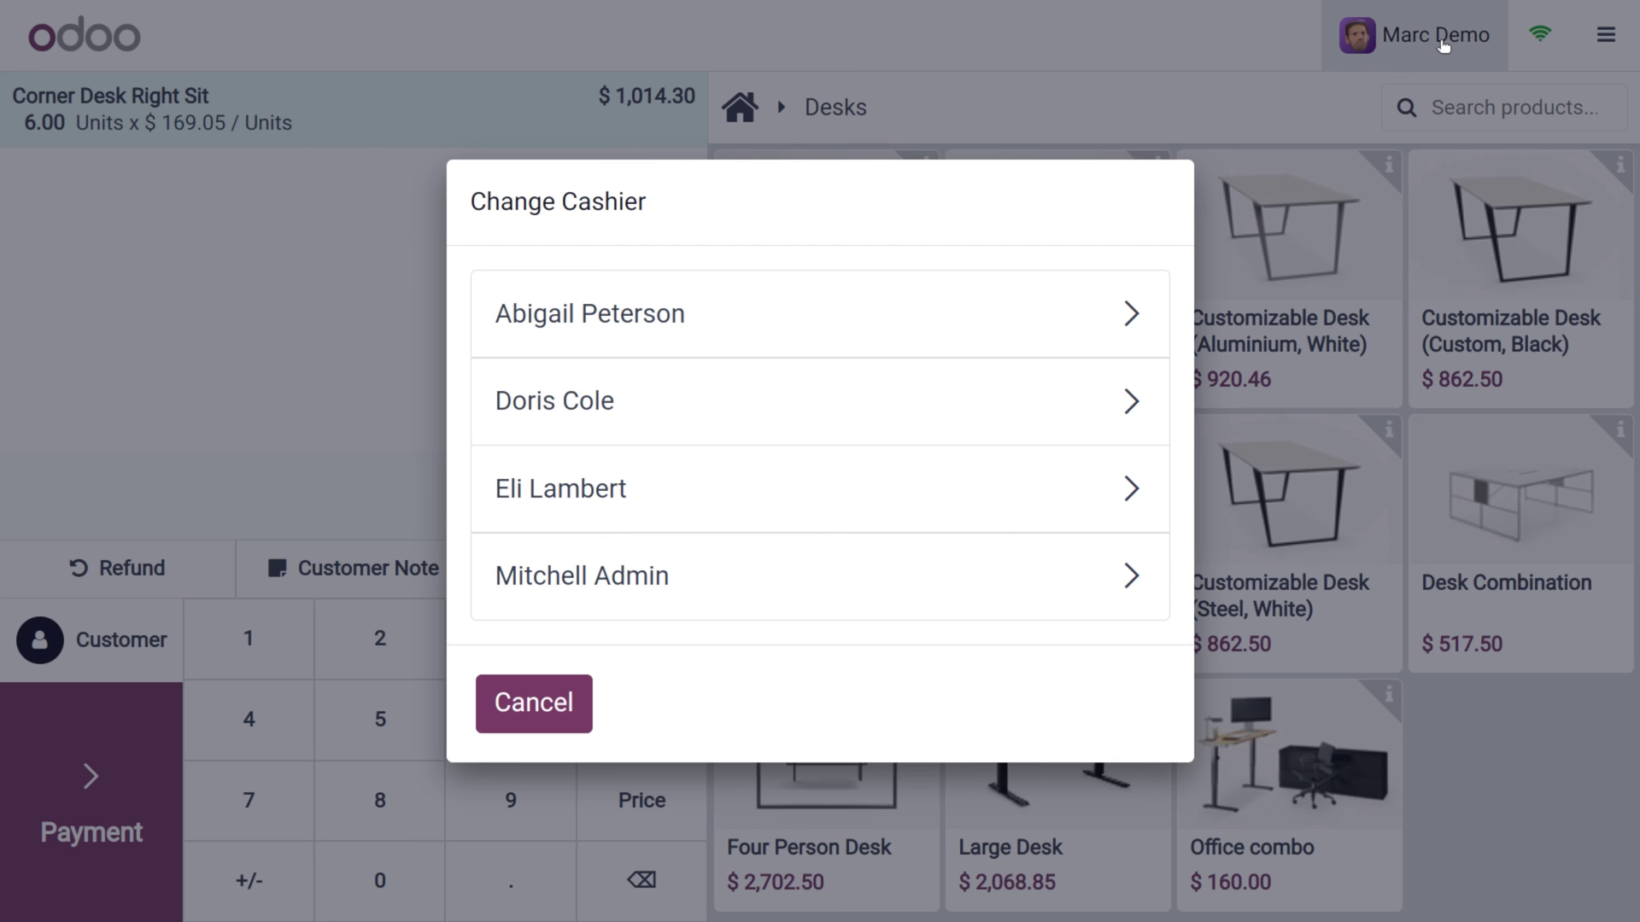
{"action": "left_click", "coordinate": [757, 514]}
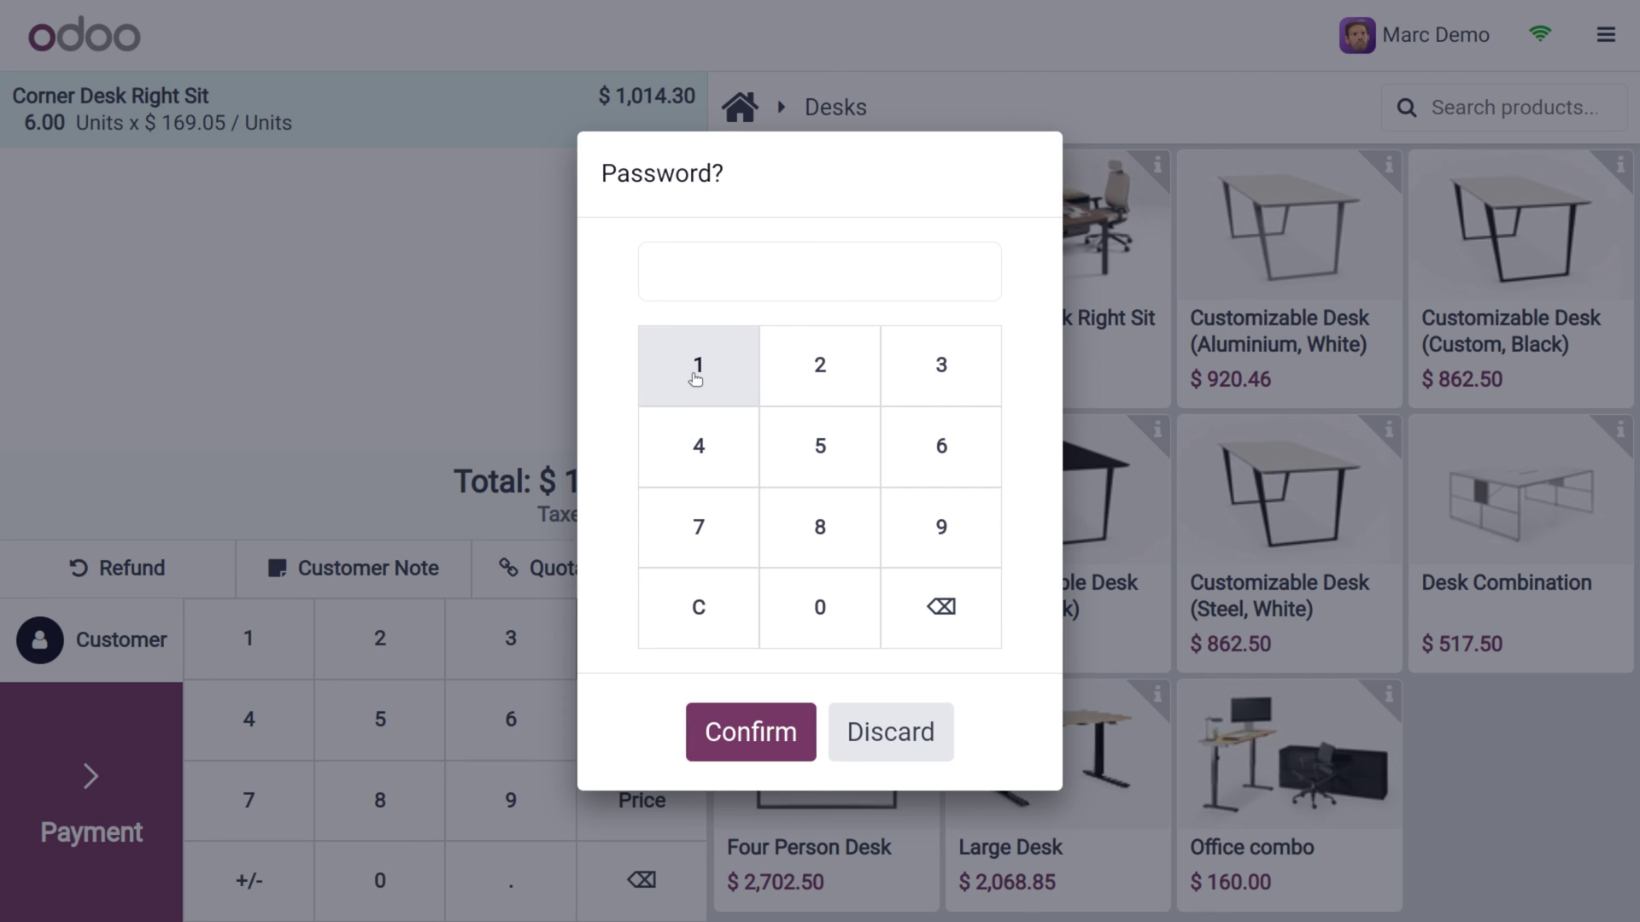
{"action": "left_click", "coordinate": [696, 378]}
{"action": "left_click", "coordinate": [713, 462]}
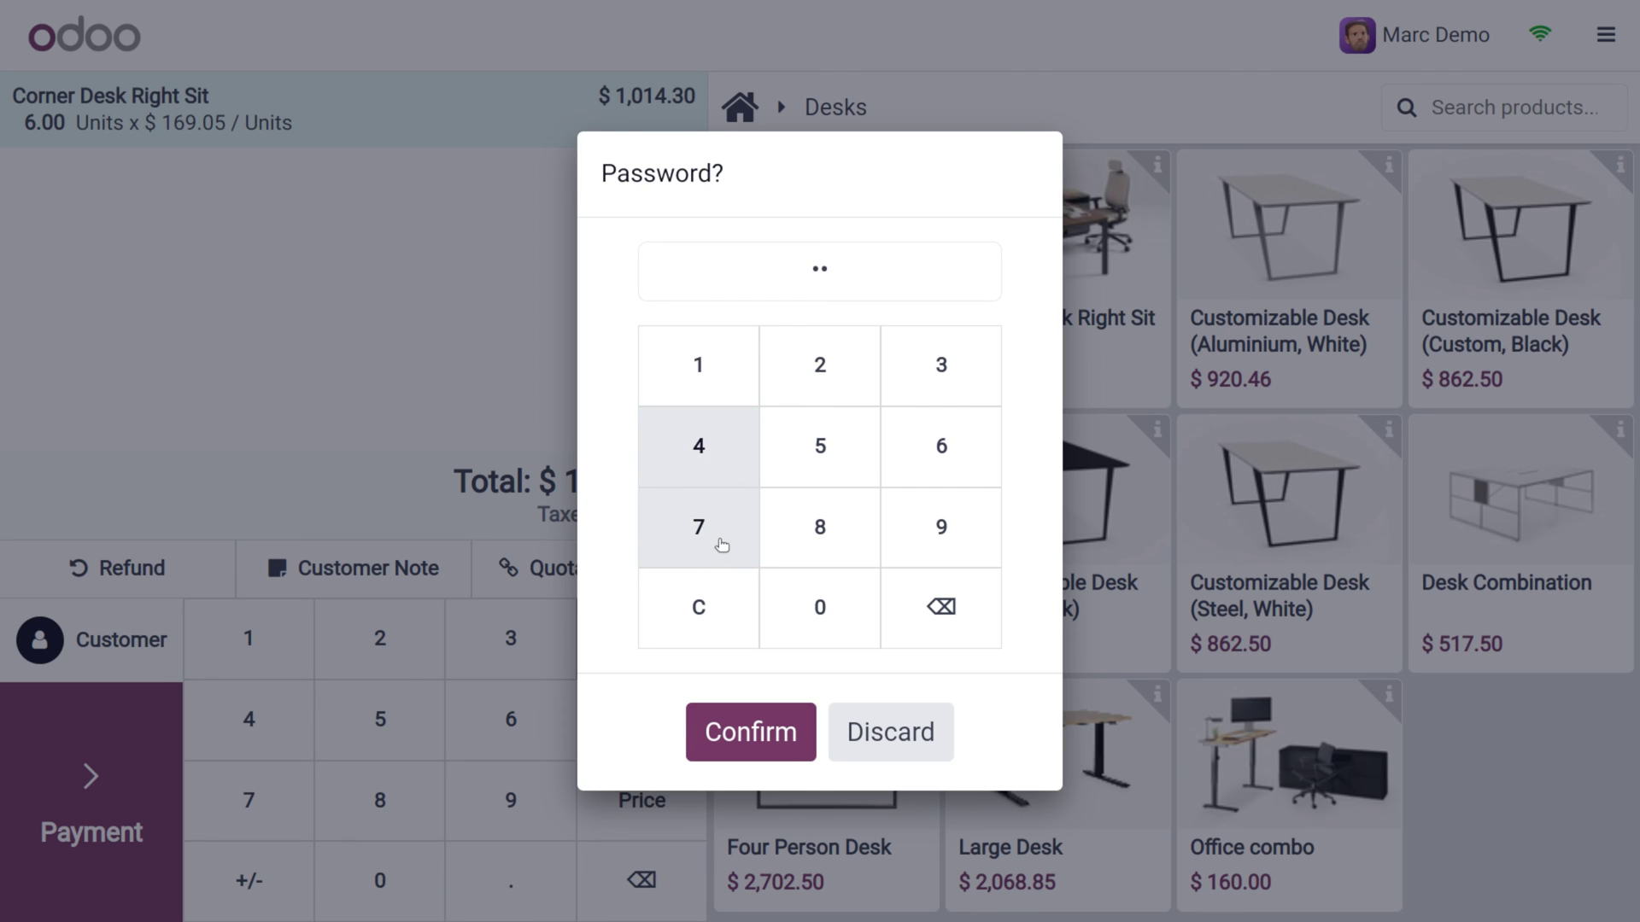
{"action": "left_click", "coordinate": [721, 541]}
{"action": "left_click", "coordinate": [758, 718]}
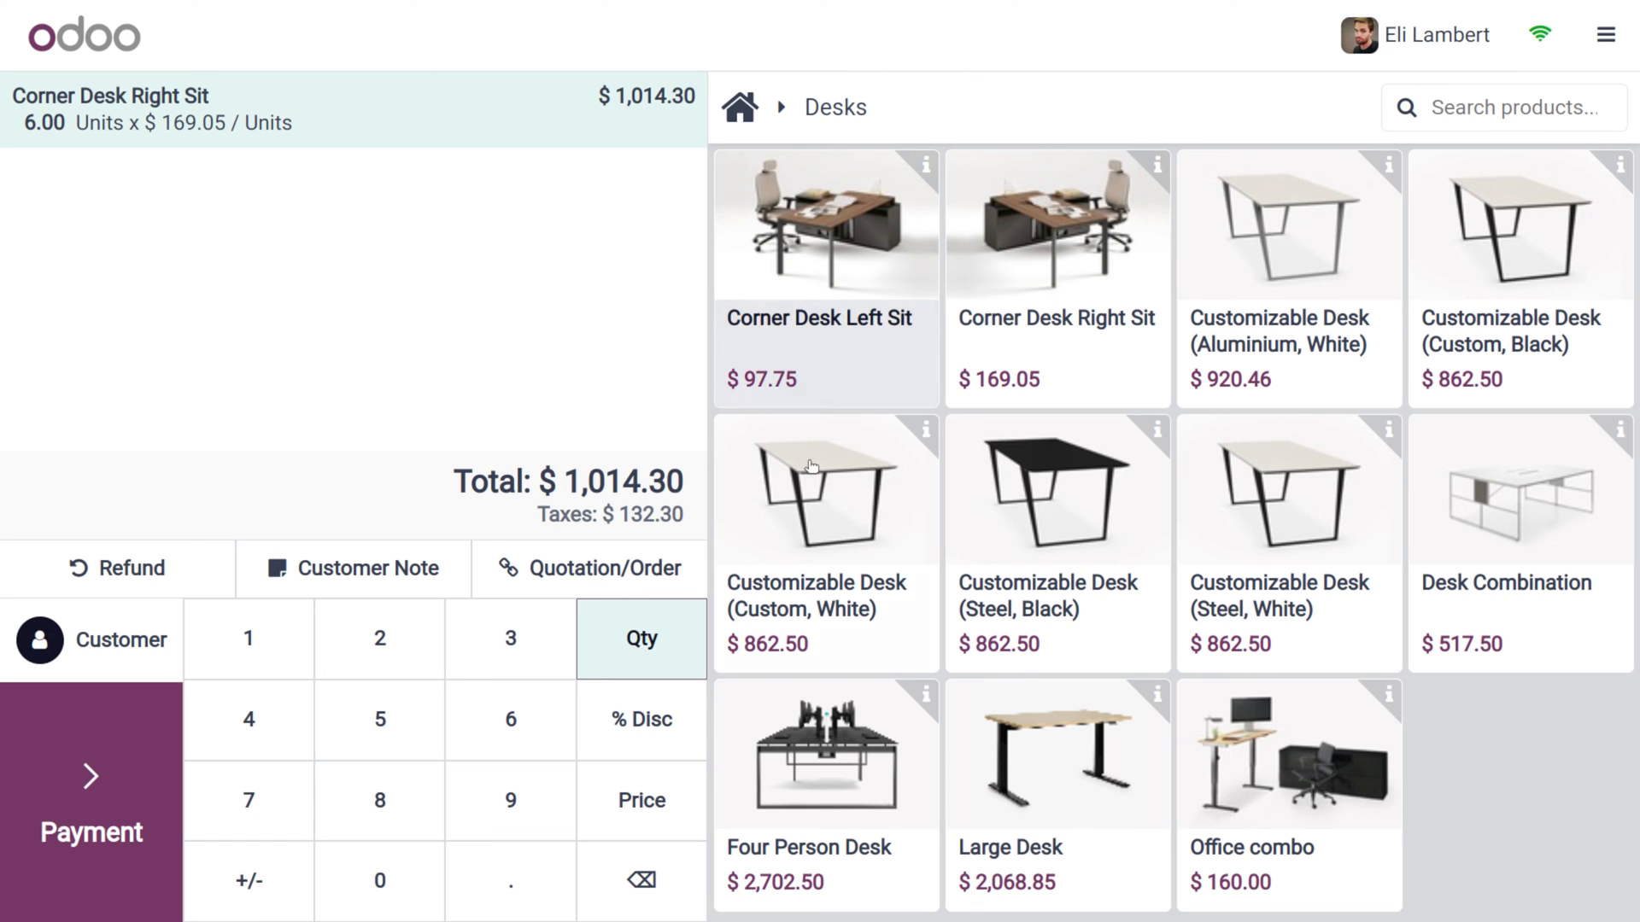
Add a Customizable Desk (Aluminium, White) for a $1,934.76 total, check the session menu, then open Change Cashier
{"action": "left_click", "coordinate": [1352, 300]}
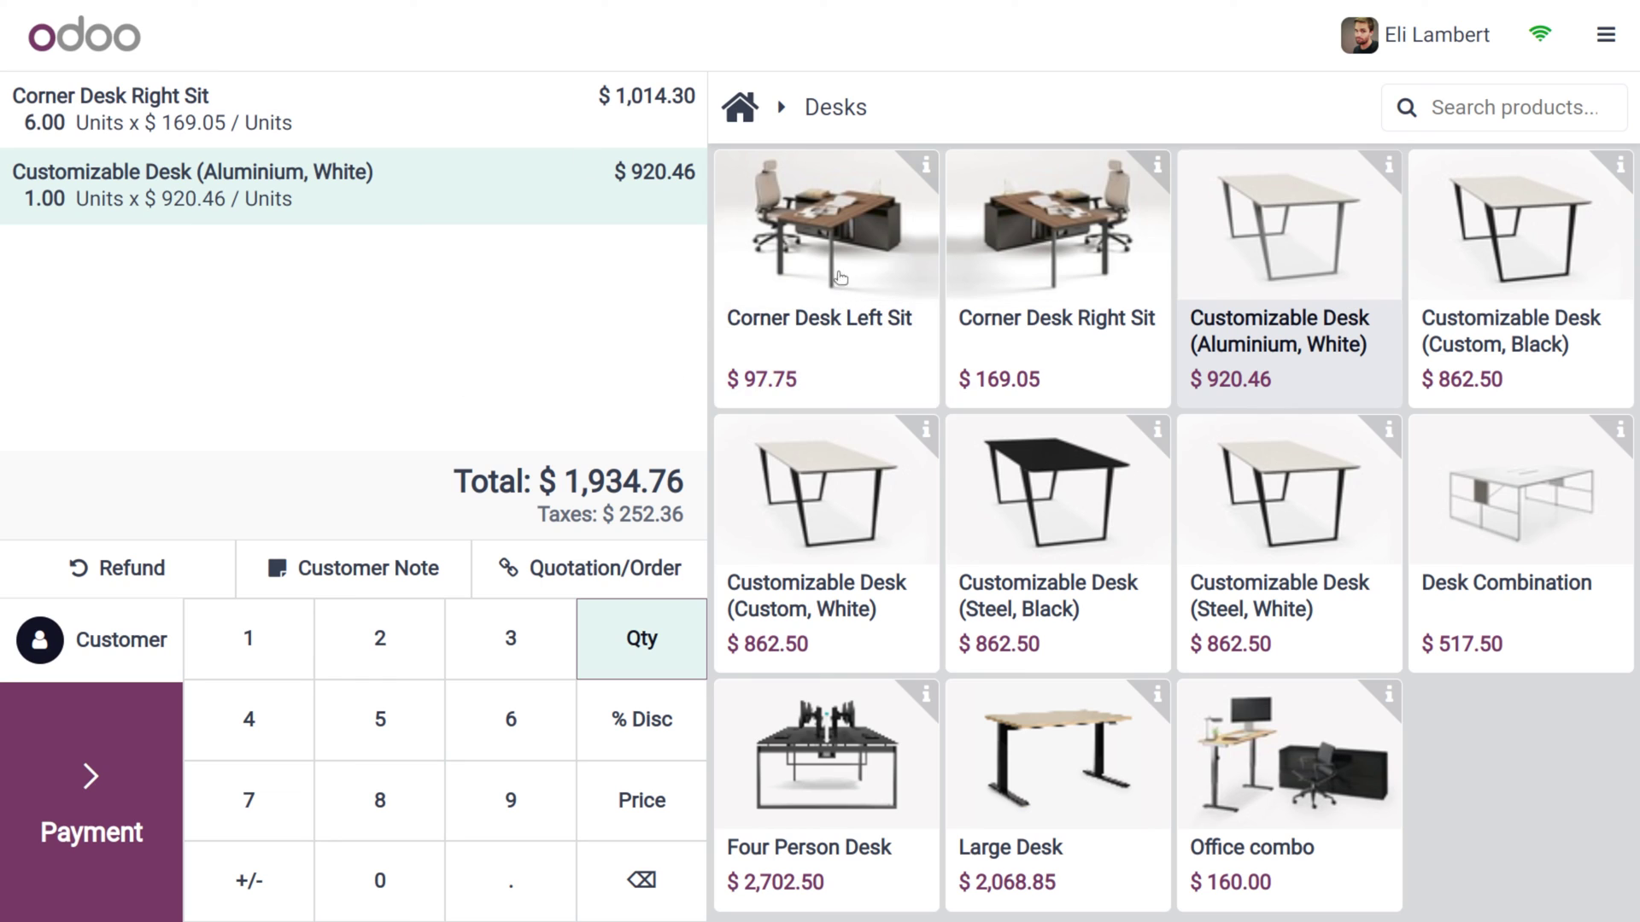
{"action": "left_click", "coordinate": [1605, 35]}
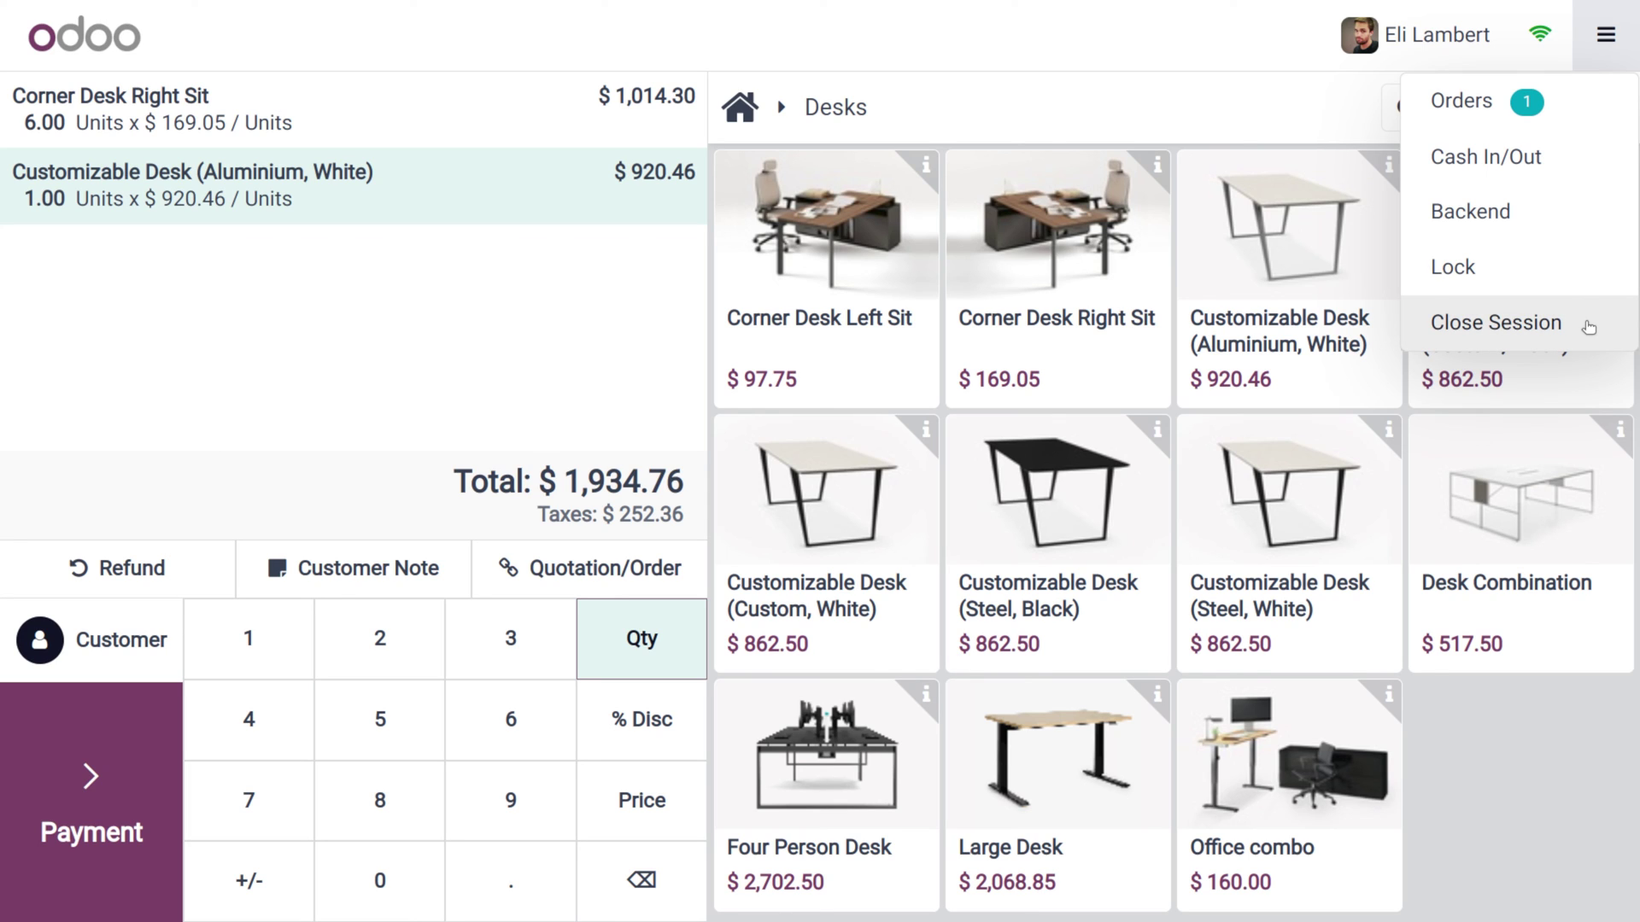
{"action": "left_click", "coordinate": [1170, 51]}
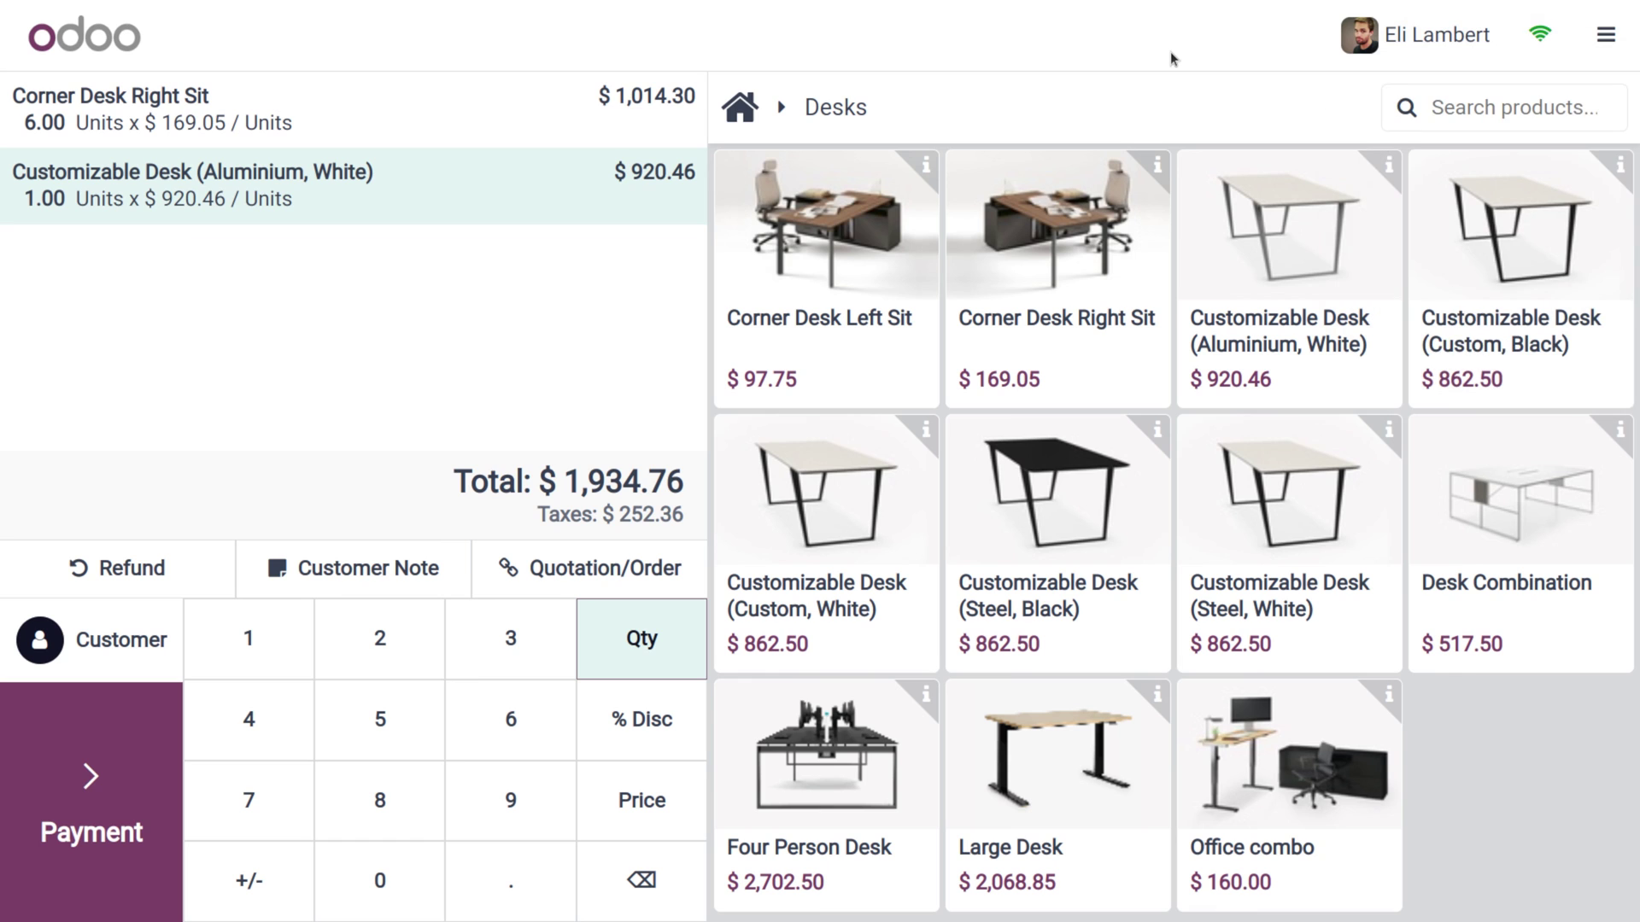
{"action": "left_click", "coordinate": [1606, 34]}
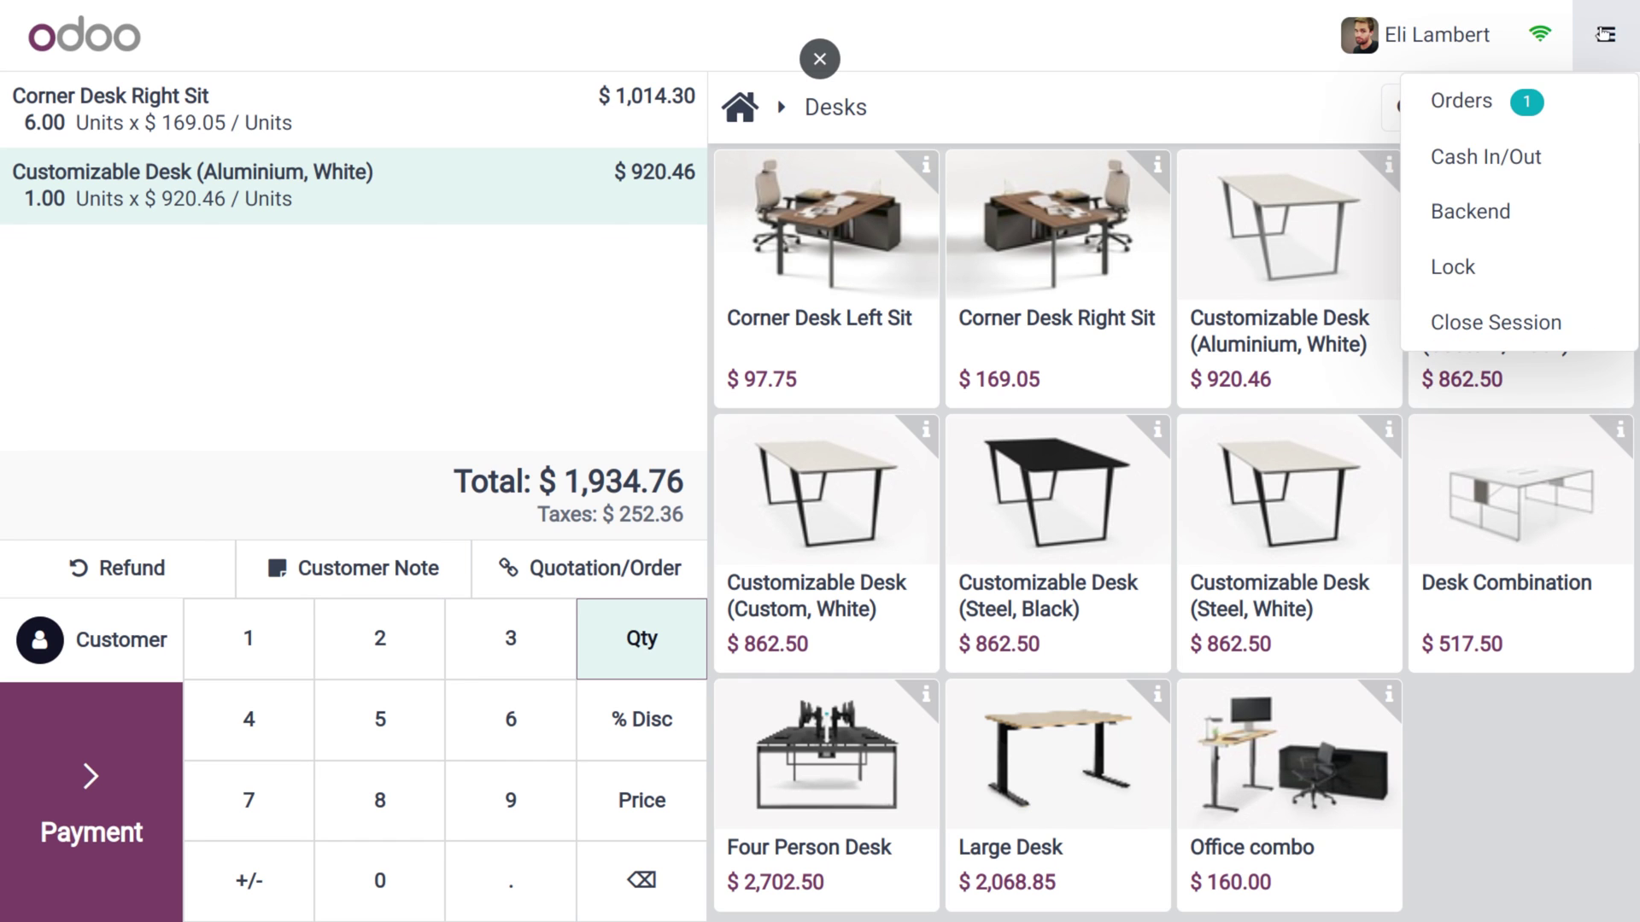
{"action": "left_click", "coordinate": [1464, 38]}
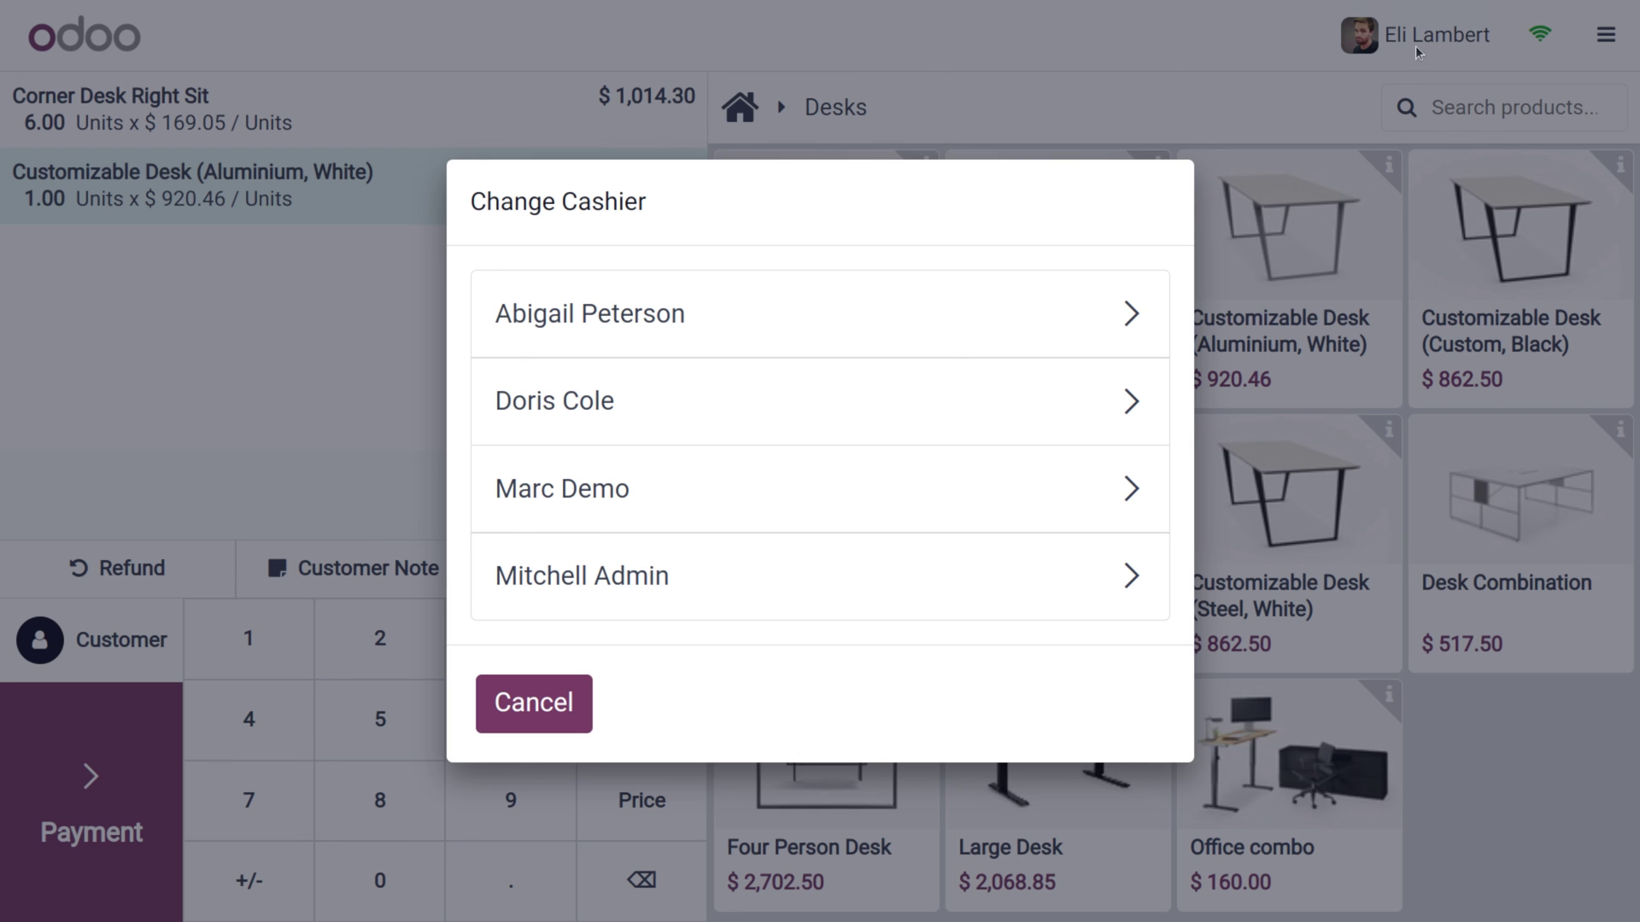